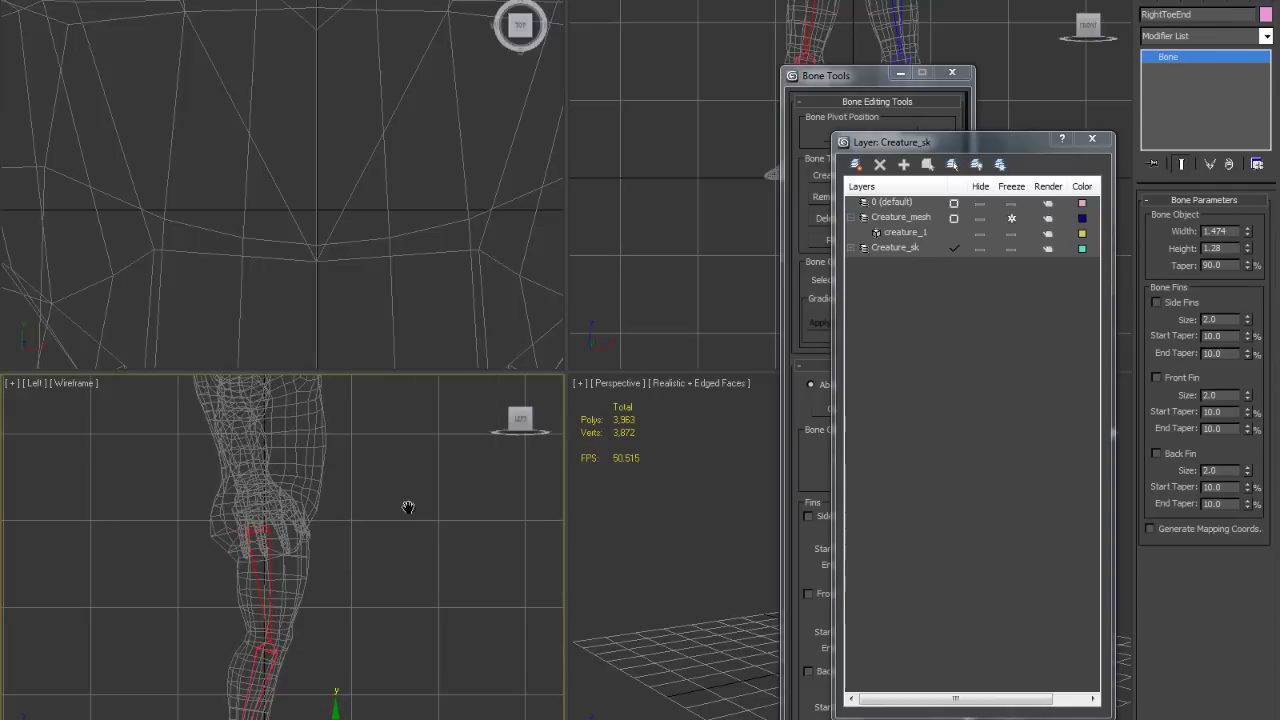
# - Draw a seven-bone chain in the Left view from the pelvis up through the spine, neck and head, ending with an end bone
pyautogui.scroll(-1, 442, 538)
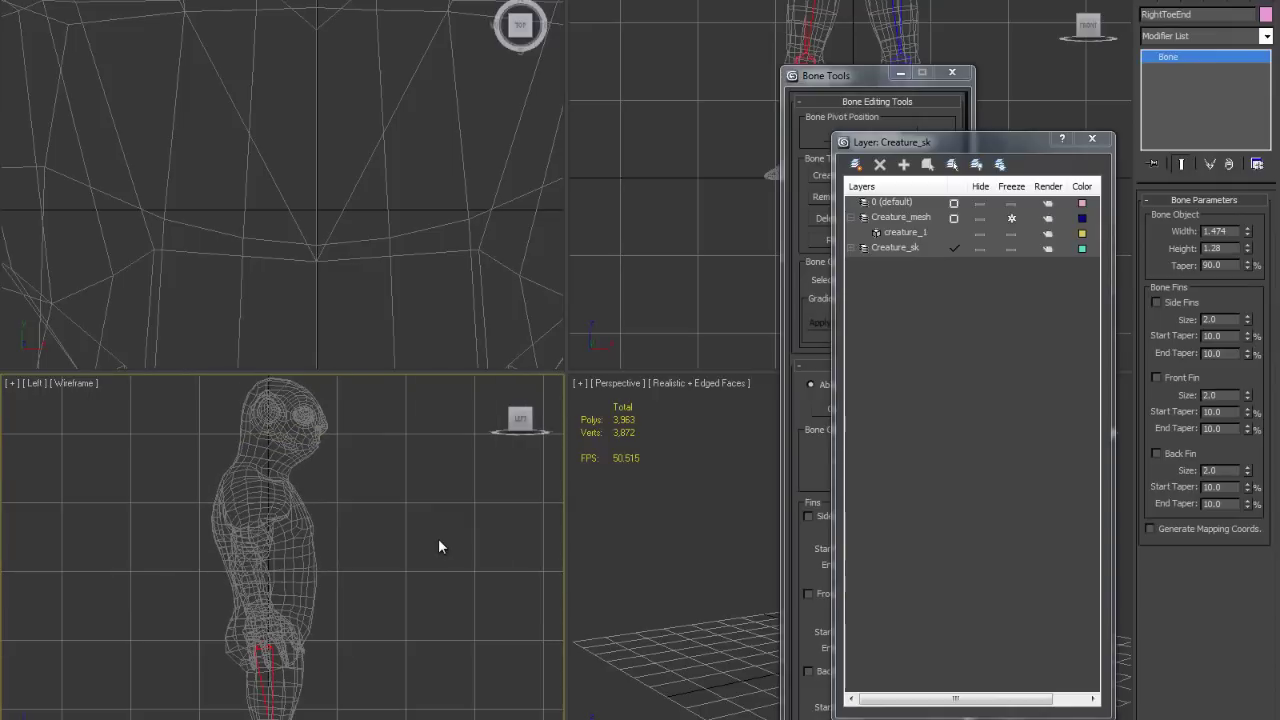
pyautogui.hotkey('alt', 'w')
pyautogui.scroll(2, 461, 356)
pyautogui.scroll(-3, 459, 353)
pyautogui.moveTo(456, 447); pyautogui.dragTo(289, 429, button='middle')
pyautogui.moveTo(866, 78); pyautogui.dragTo(687, 72)
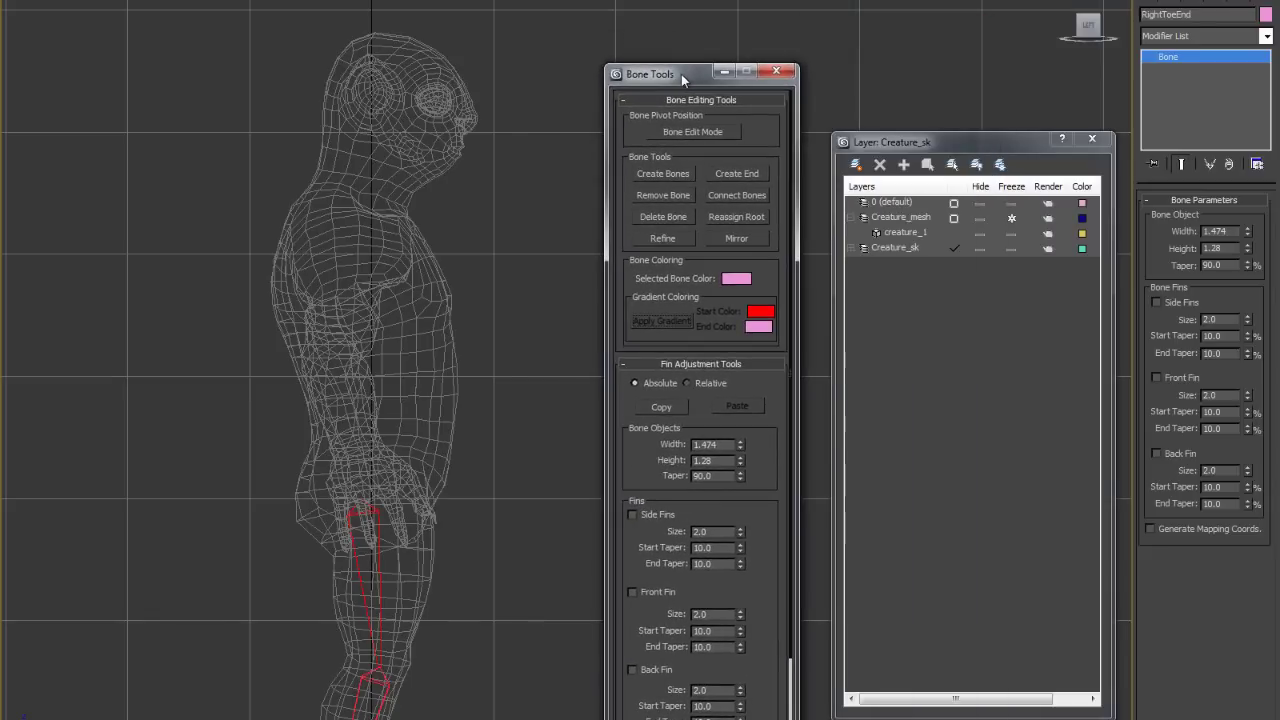
pyautogui.click(656, 174)
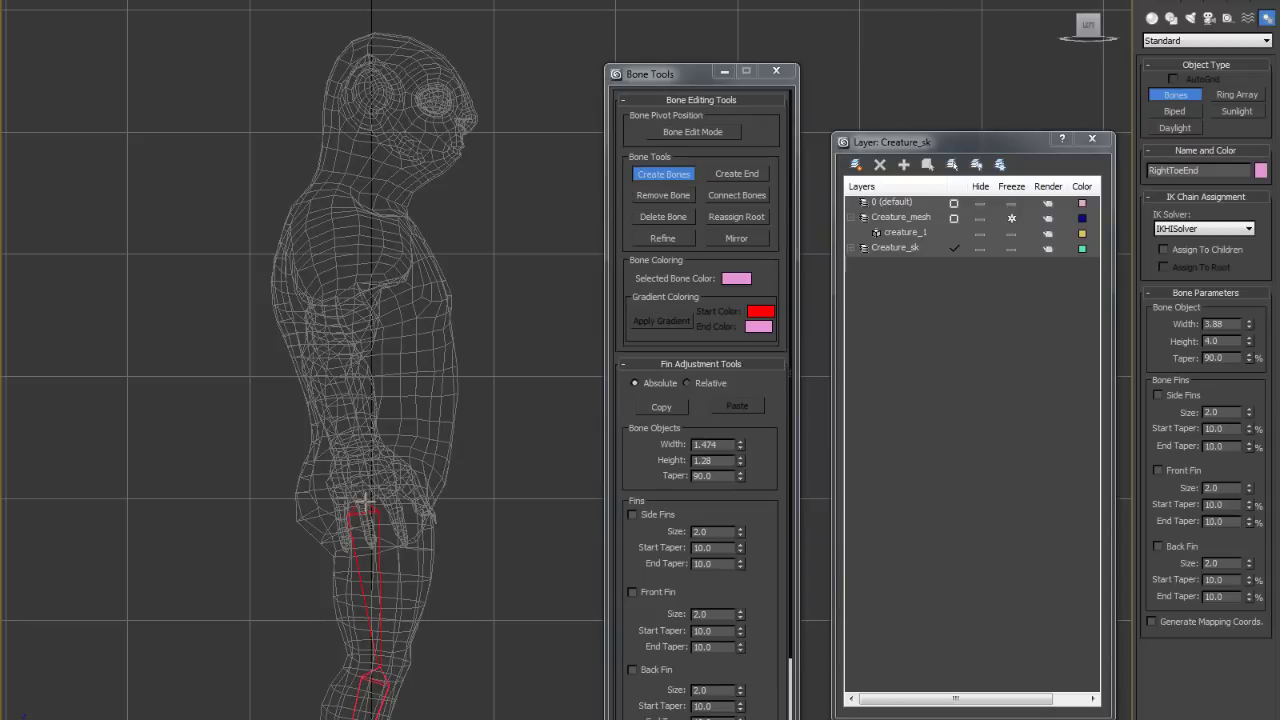
pyautogui.click(369, 474)
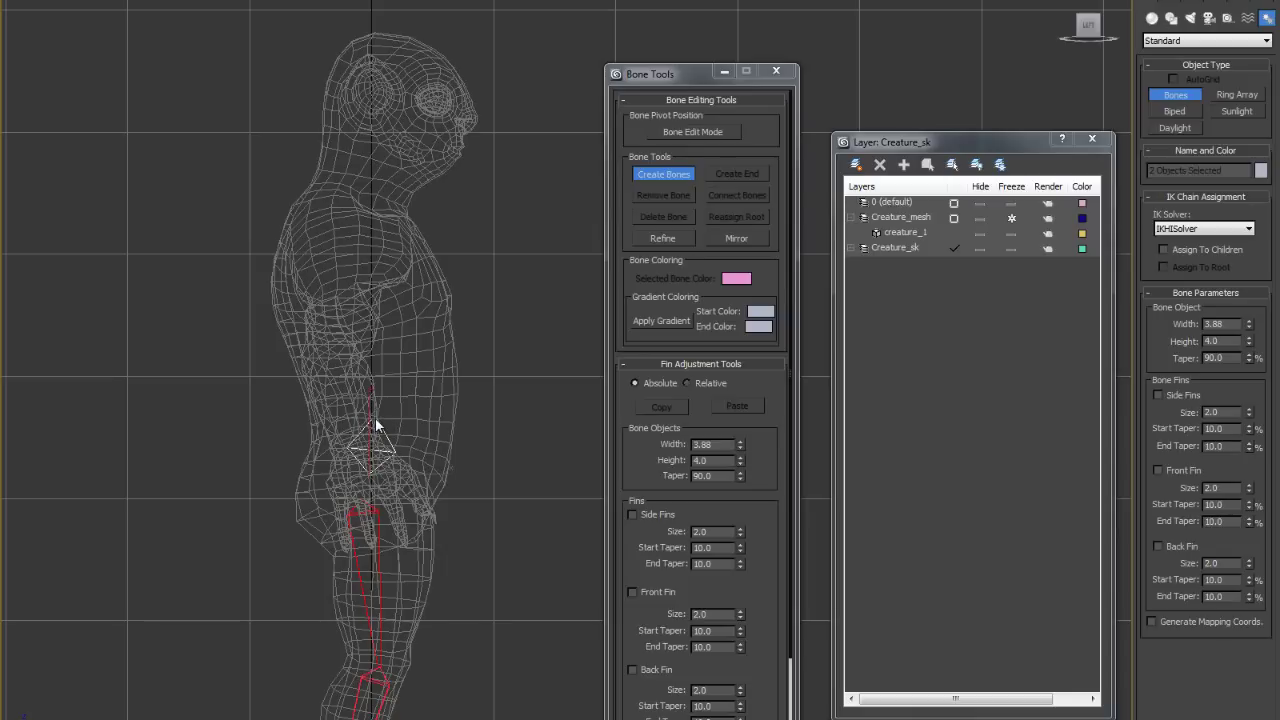
pyautogui.click(375, 417)
pyautogui.click(384, 350)
pyautogui.click(377, 283)
pyautogui.click(357, 203)
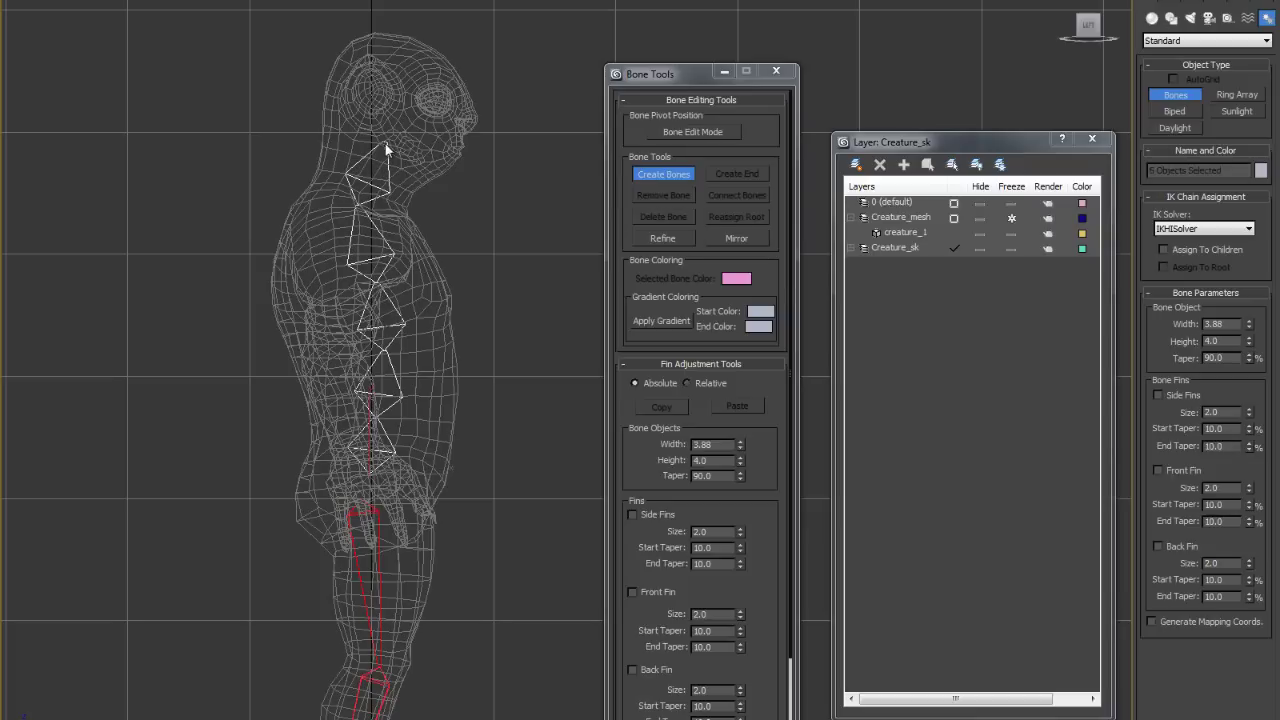
pyautogui.click(371, 128)
pyautogui.rightClick(434, 52)
pyautogui.rightClick(450, 32)
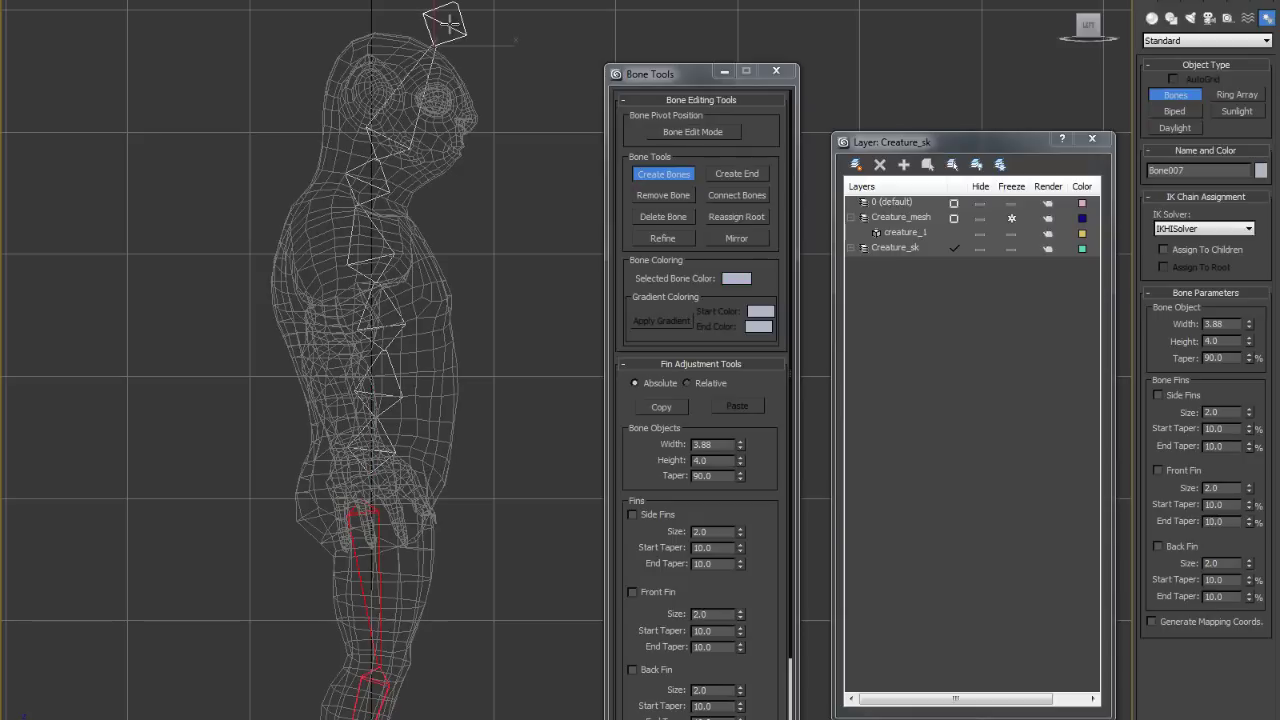
pyautogui.click(653, 171)
pyautogui.click(669, 171)
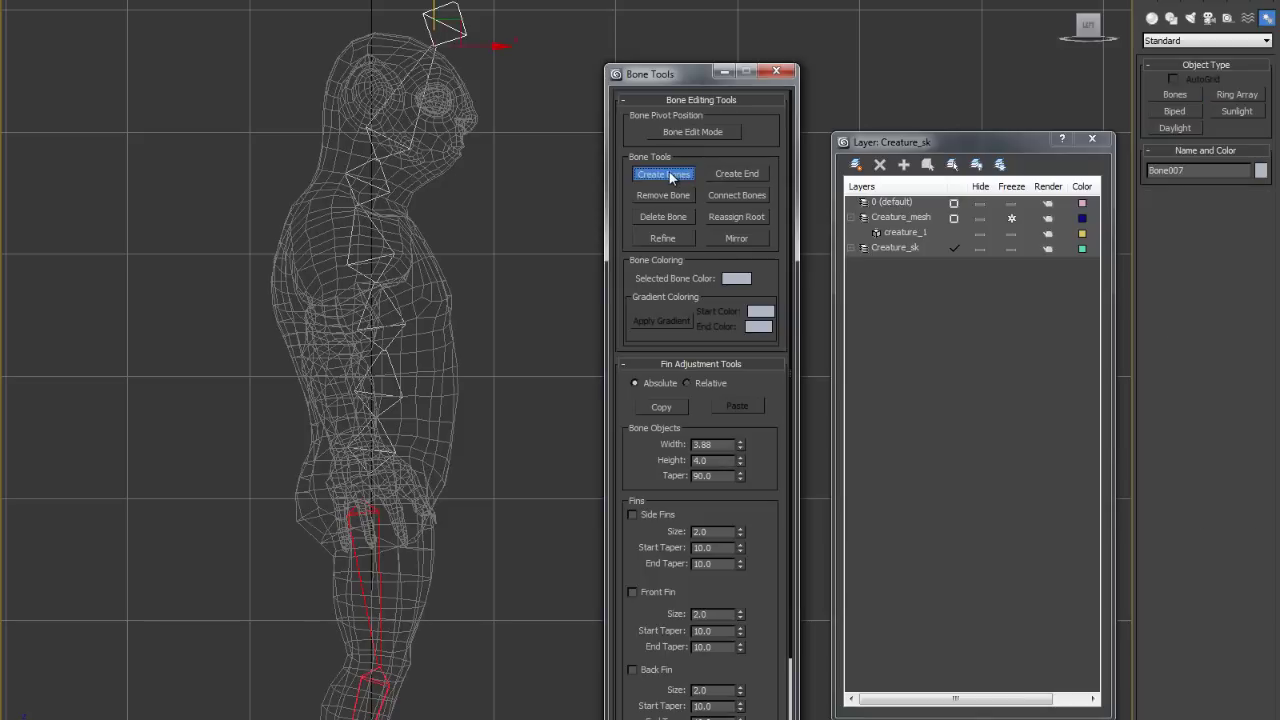
pyautogui.click(669, 172)
# - Maximize the Perspective view, clear the floating dialogs away from the creature, and hide the Creature_mesh layer
pyautogui.hotkey('alt', 'w')
pyautogui.moveTo(680, 79); pyautogui.dragTo(158, 278)
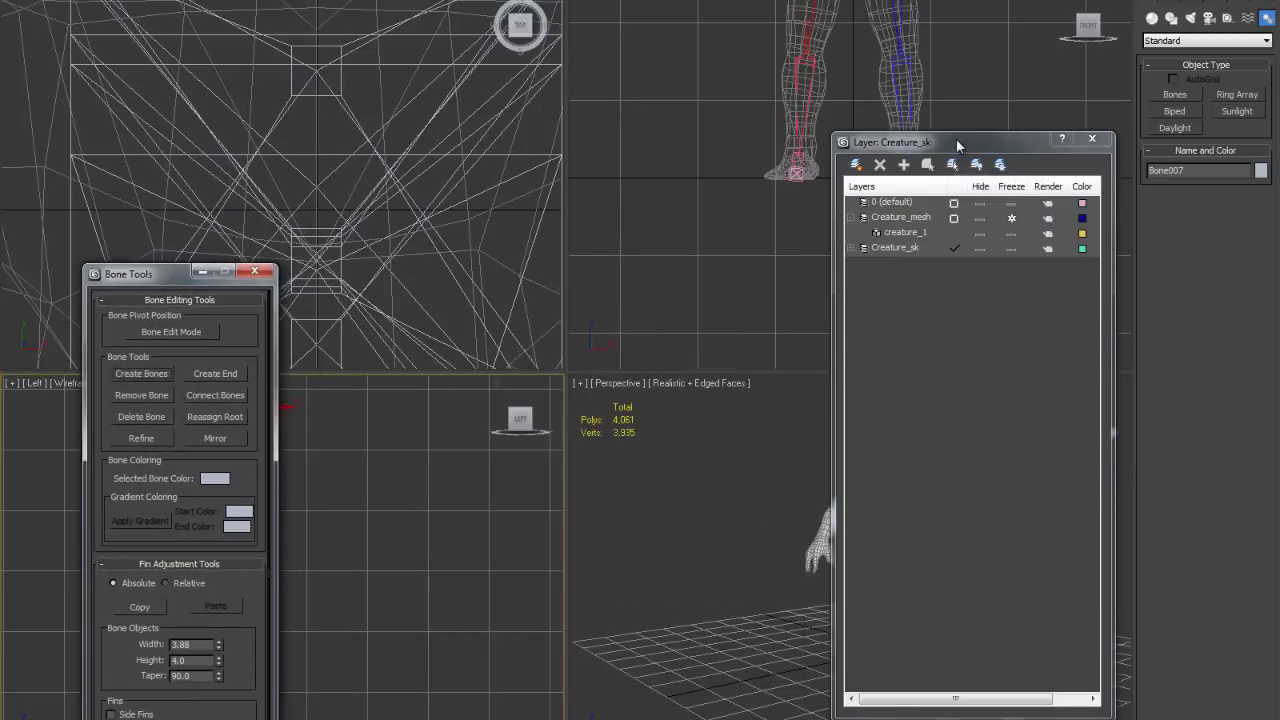
pyautogui.moveTo(956, 148); pyautogui.dragTo(459, 162)
pyautogui.rightClick(922, 568)
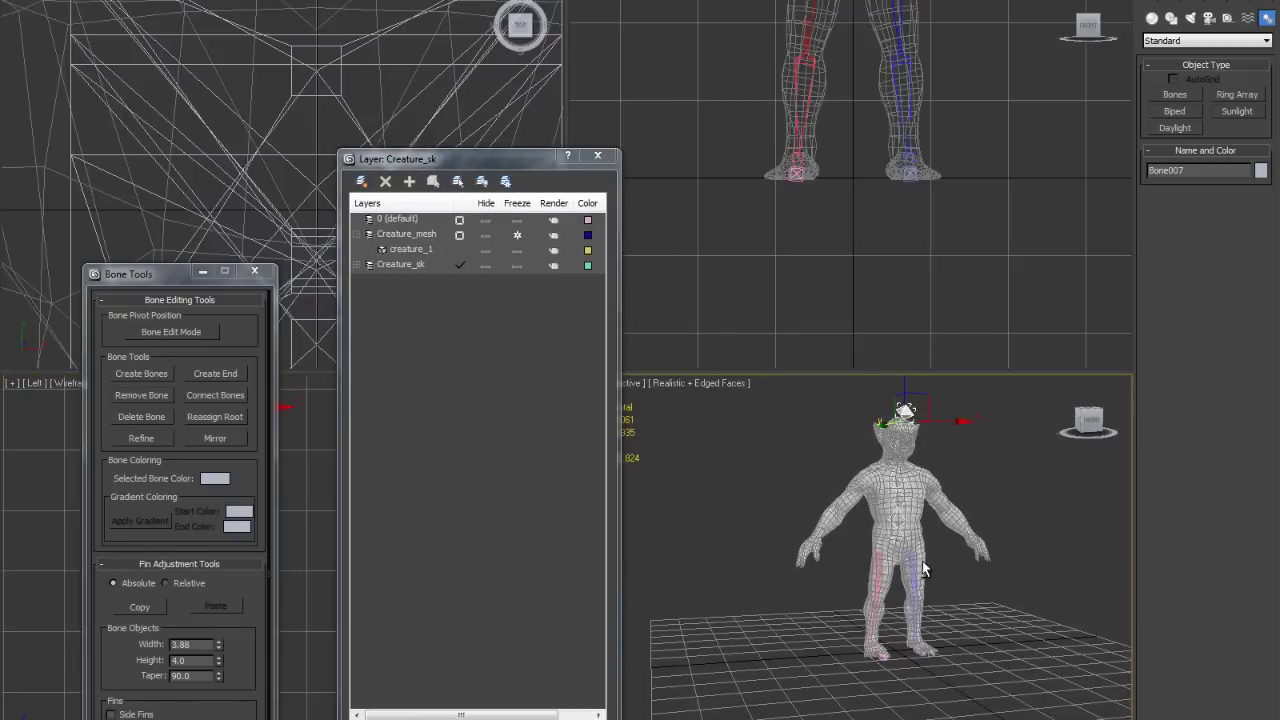
pyautogui.hotkey('alt', 'w')
pyautogui.click(513, 233)
pyautogui.moveTo(491, 156); pyautogui.dragTo(331, 75)
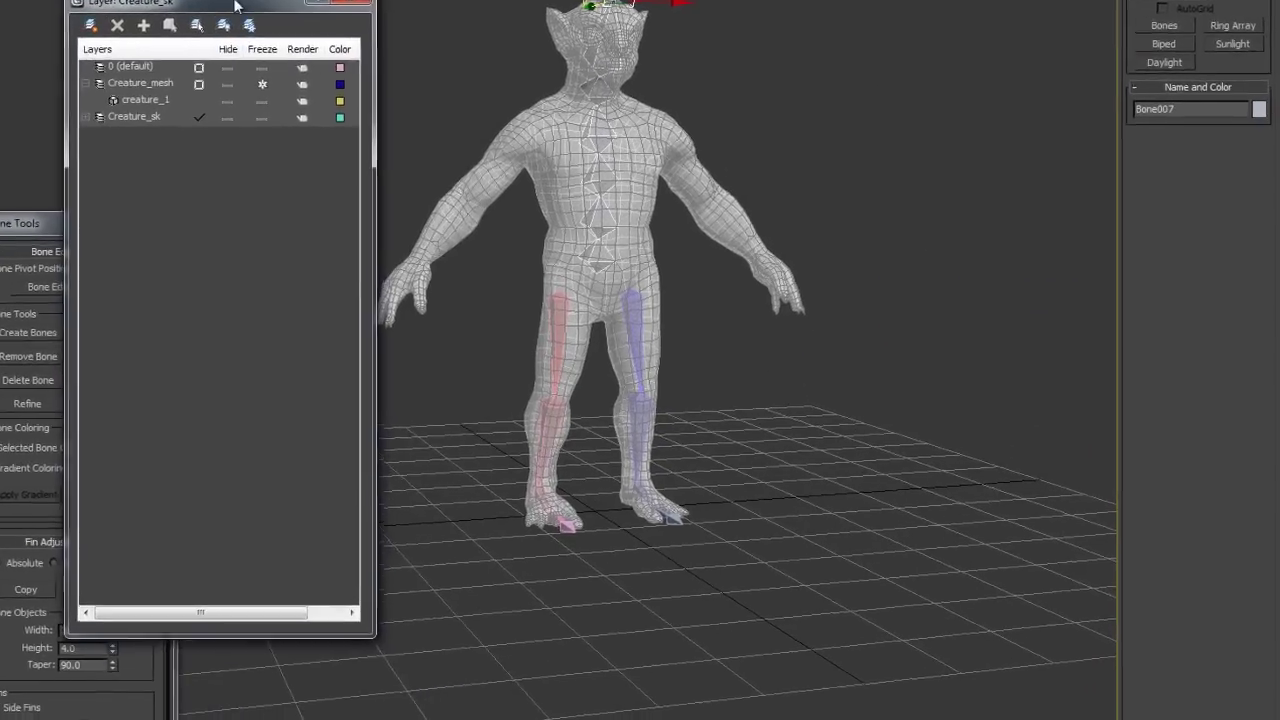
pyautogui.moveTo(507, 171)
pyautogui.keyDown('alt'); pyautogui.mouseDown(button='middle')
pyautogui.moveTo(783, 216)
pyautogui.moveTo(488, 169)
pyautogui.mouseUp(button='middle'); pyautogui.keyUp('alt')
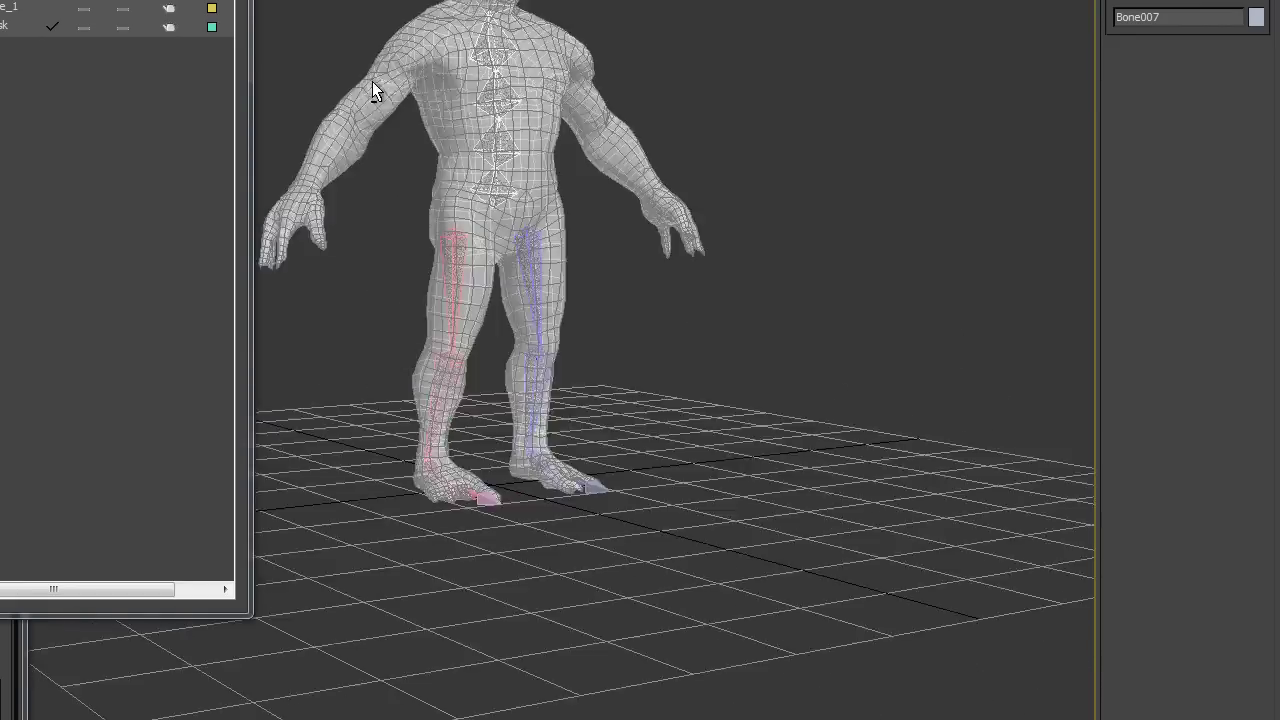
pyautogui.keyDown('alt'); pyautogui.moveTo(372, 81); pyautogui.dragTo(406, 262, button='middle'); pyautogui.keyUp('alt')
pyautogui.scroll(3, 420, 160)
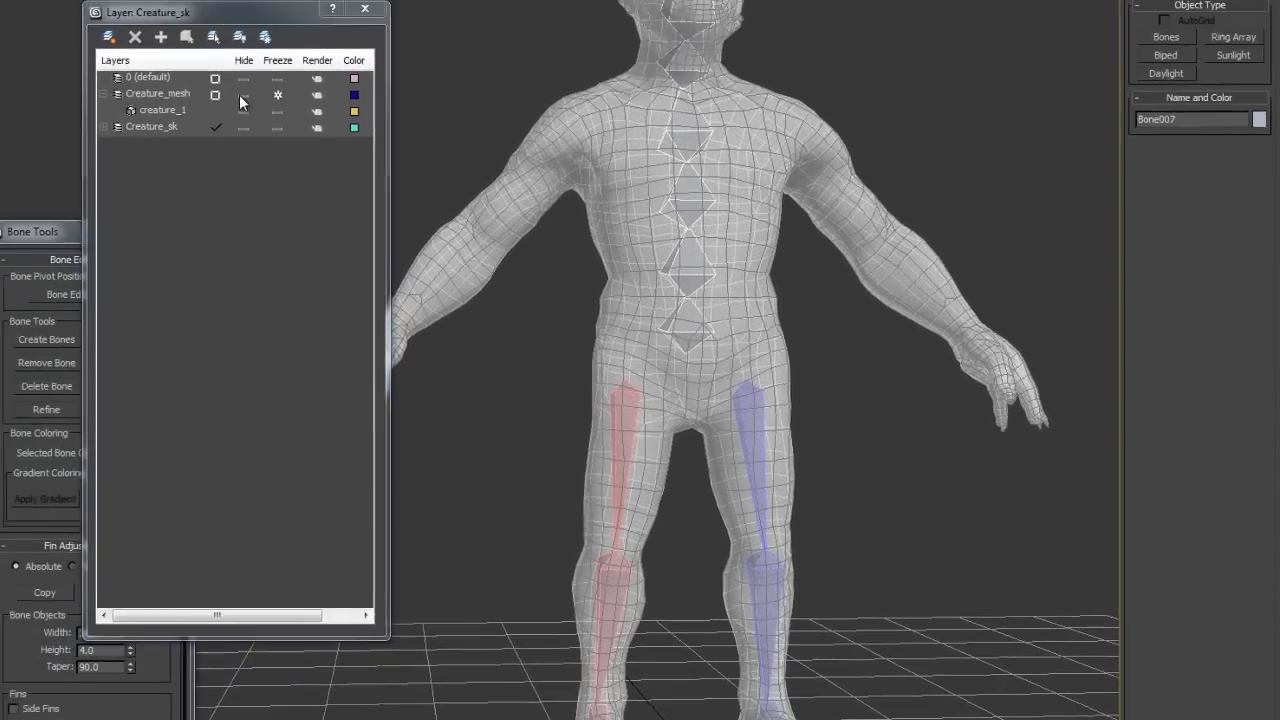
pyautogui.click(242, 96)
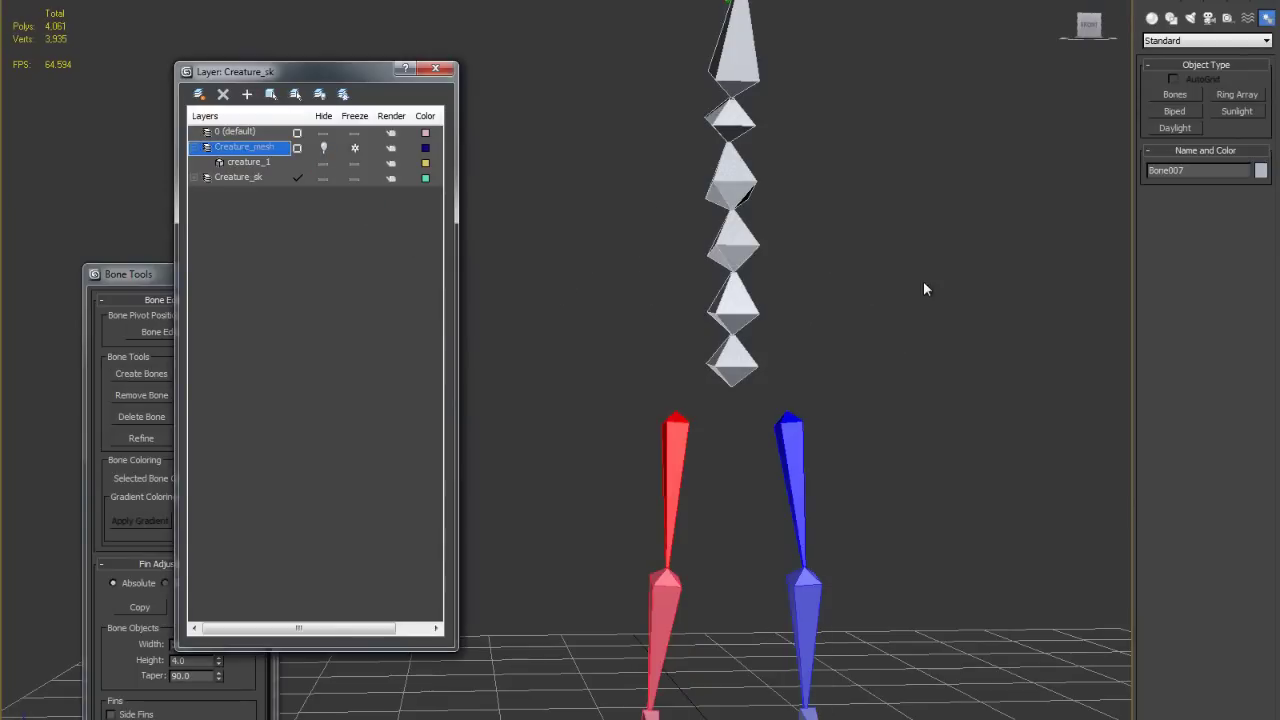
# - Rename the lowest bone of the central chain as Hips
pyautogui.keyDown('alt'); pyautogui.moveTo(849, 331); pyautogui.dragTo(811, 357, button='middle'); pyautogui.keyUp('alt')
pyautogui.click(746, 357)
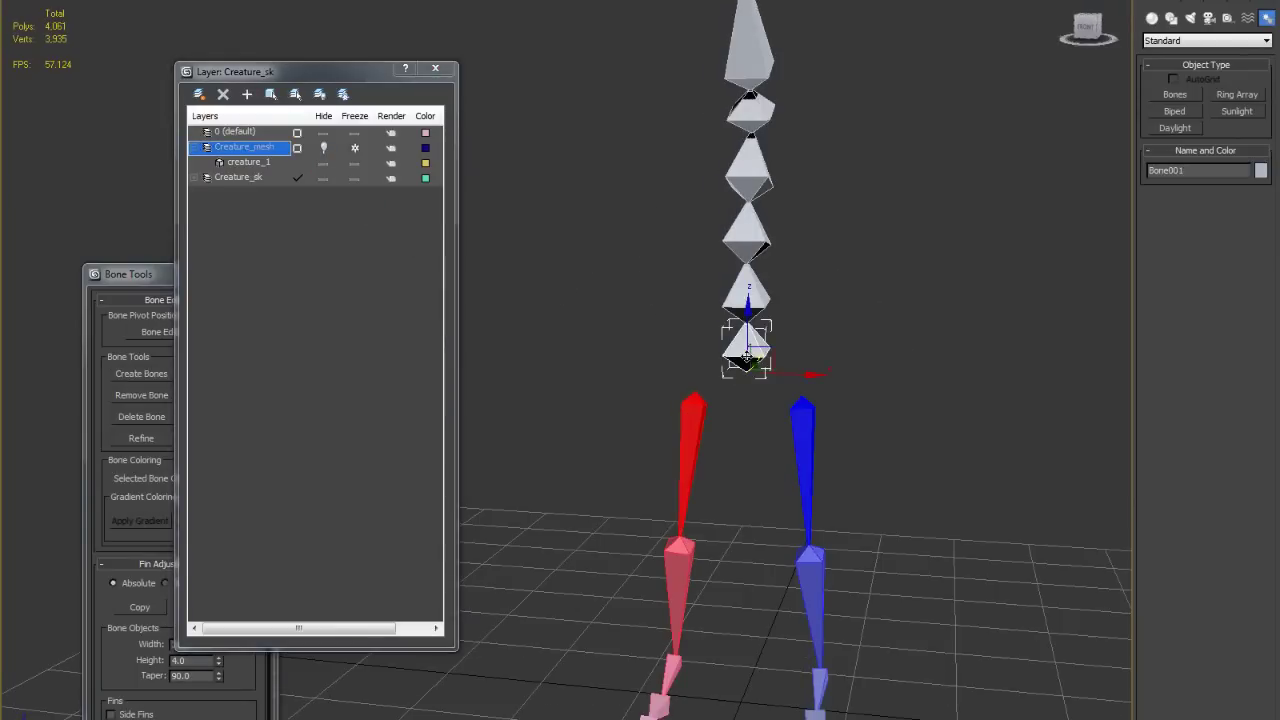
pyautogui.keyDown('alt'); pyautogui.moveTo(929, 328); pyautogui.dragTo(950, 275, button='middle'); pyautogui.keyUp('alt')
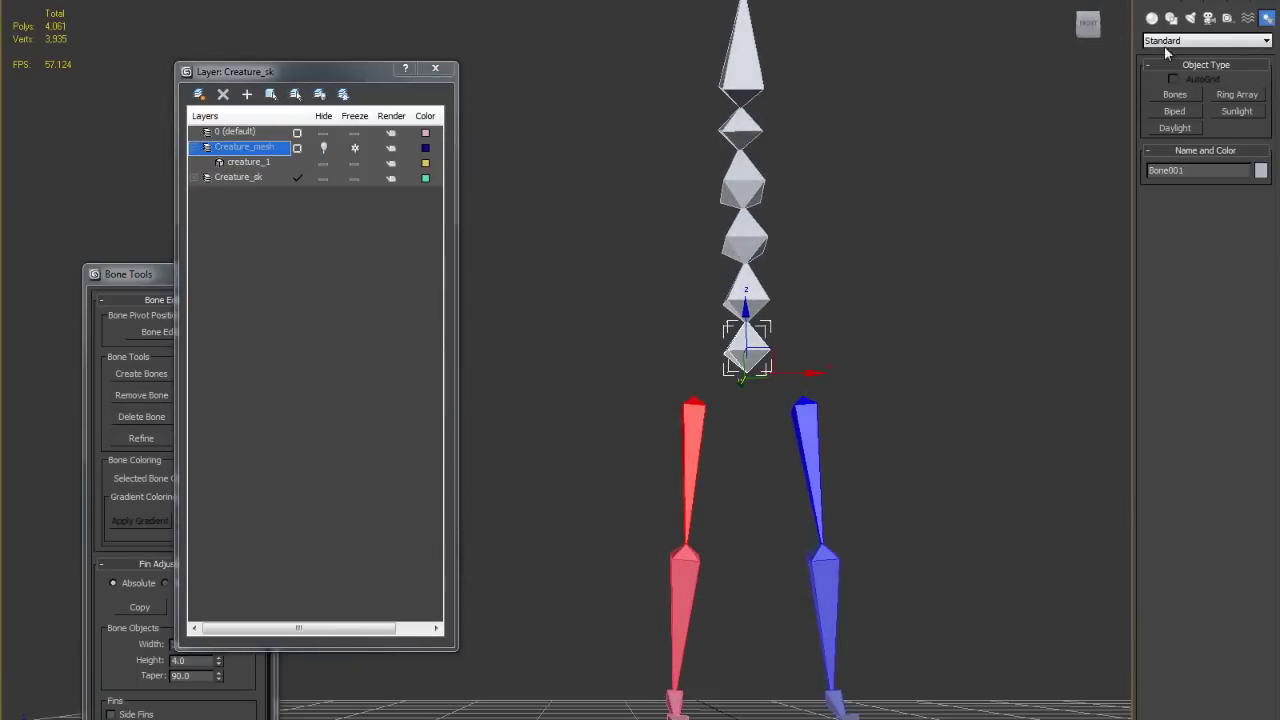
pyautogui.click(1174, 3)
pyautogui.doubleClick(1189, 14)
pyautogui.write('Hips')
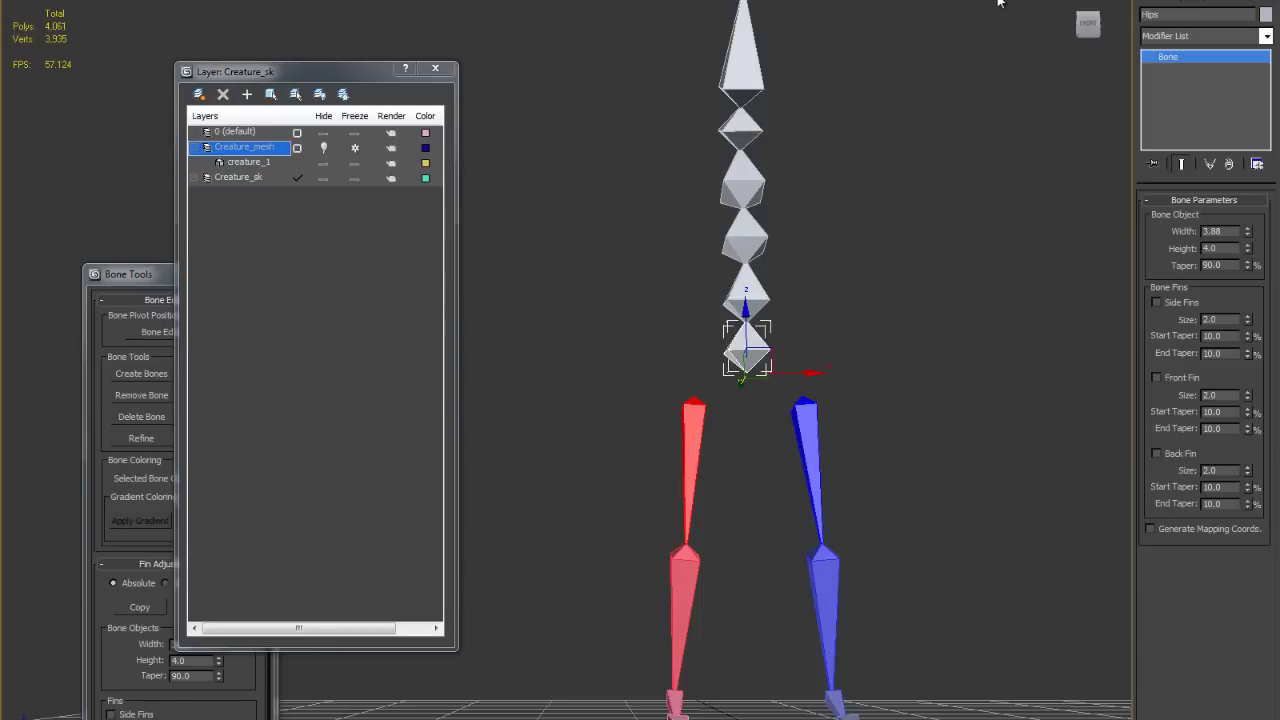
# - Rename the bone directly above Hips as Spine
pyautogui.press('pagedown')
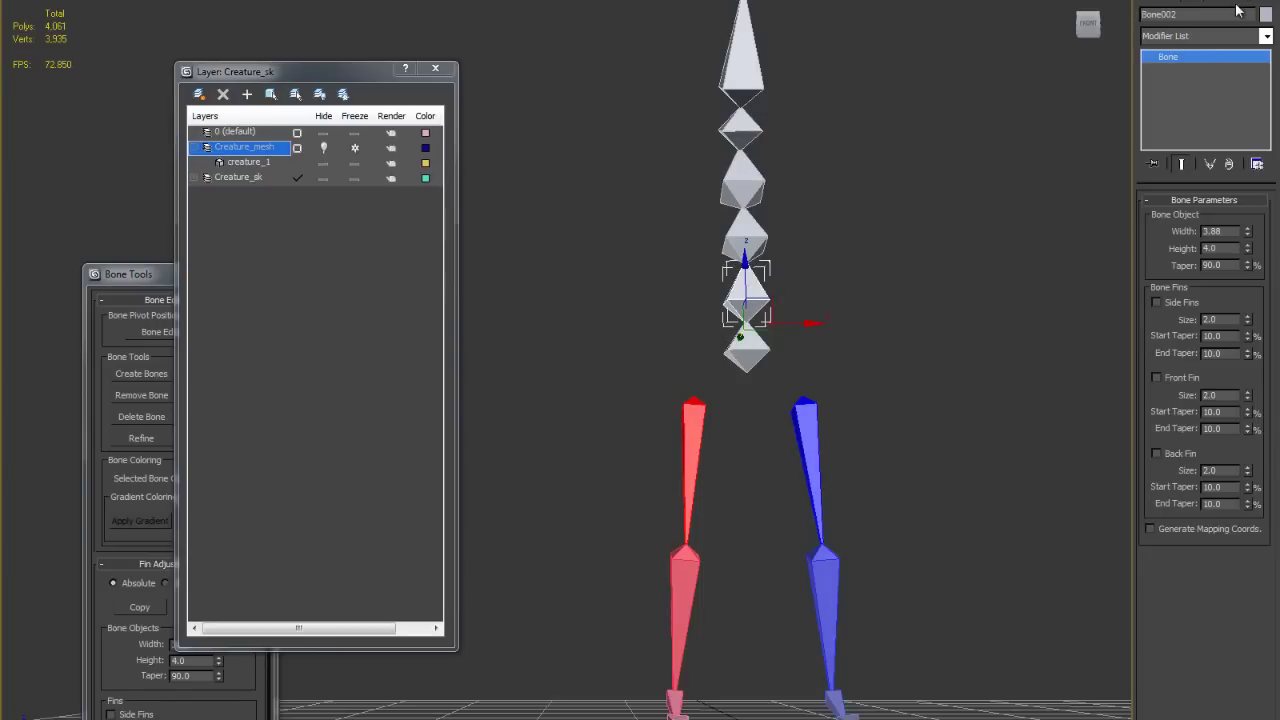
pyautogui.hotkey('ctrl', 'a')
pyautogui.write('Spine')
# - Rename the next two bones up the chain as Spine1 and Spine2
pyautogui.click(745, 225)
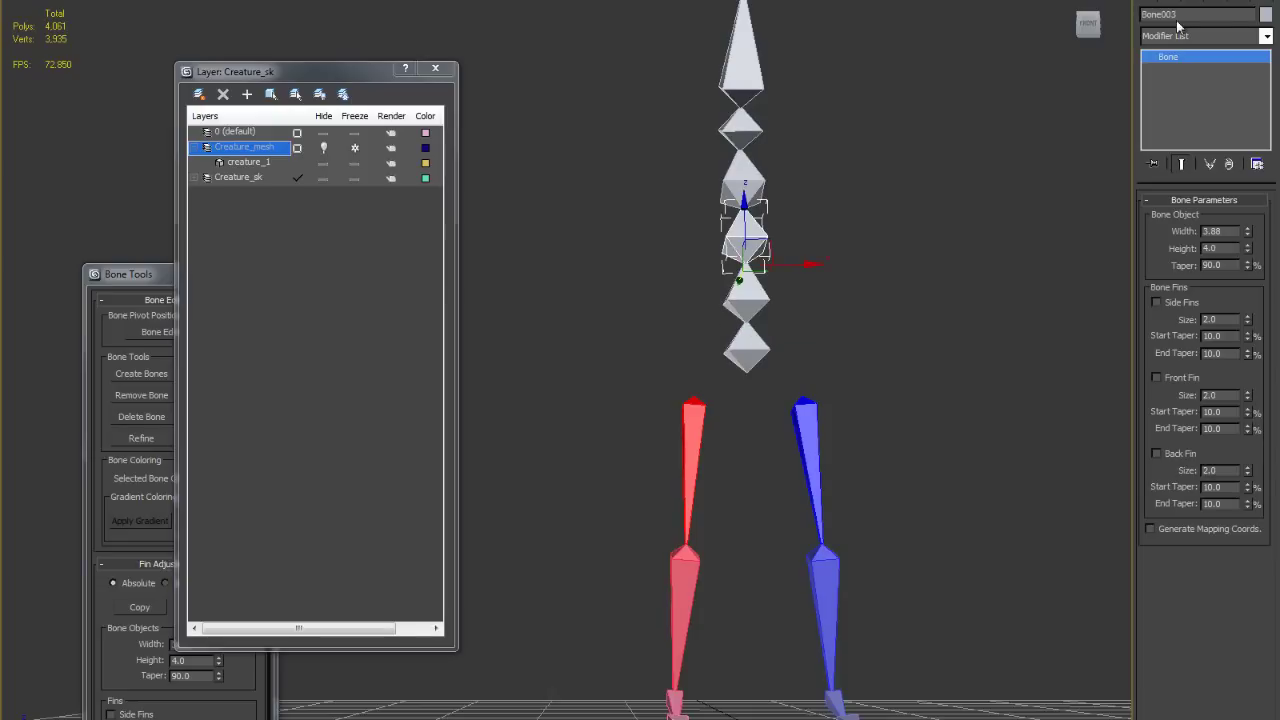
pyautogui.hotkey('ctrl', 'a')
pyautogui.write('Spine1')
pyautogui.press('pageup')
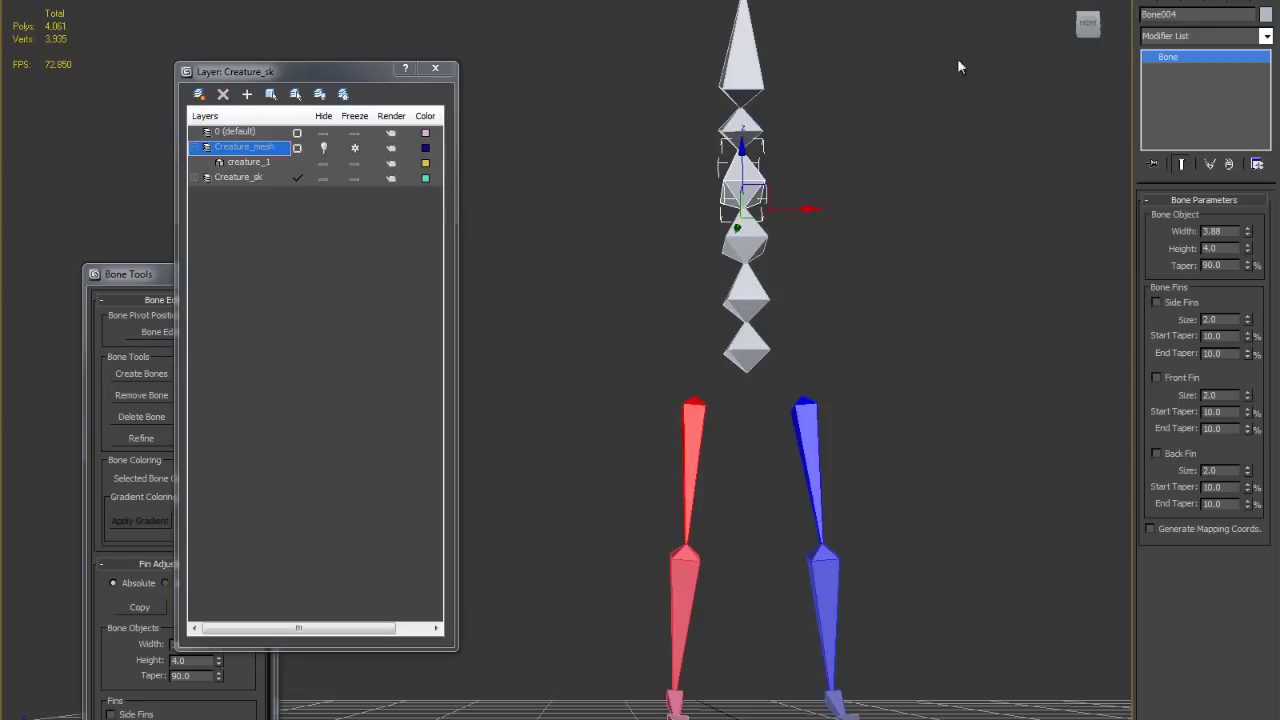
pyautogui.doubleClick(1185, 14)
pyautogui.write('Spine2')
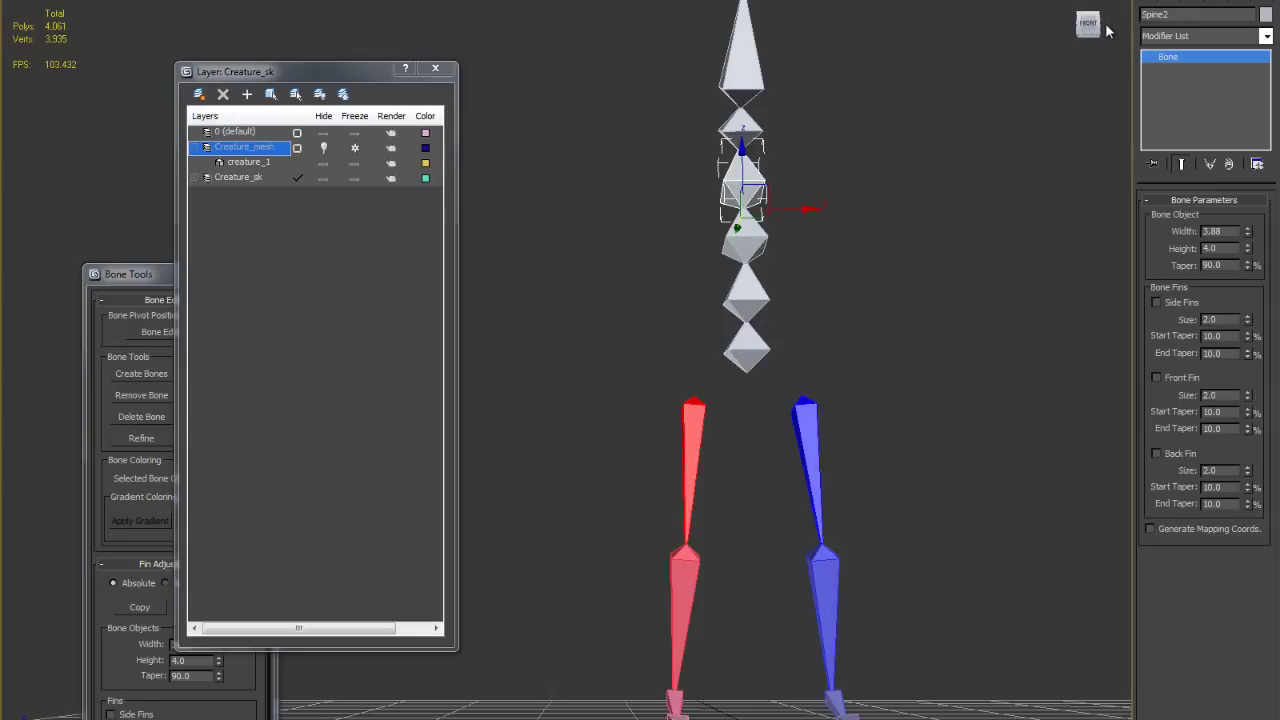
# - Rename the short bone above Spine2 as Neck
pyautogui.keyDown('alt'); pyautogui.moveTo(852, 316); pyautogui.dragTo(847, 315, button='middle'); pyautogui.keyUp('alt')
pyautogui.click(743, 117)
pyautogui.click(1181, 14)
pyautogui.write('Nec')
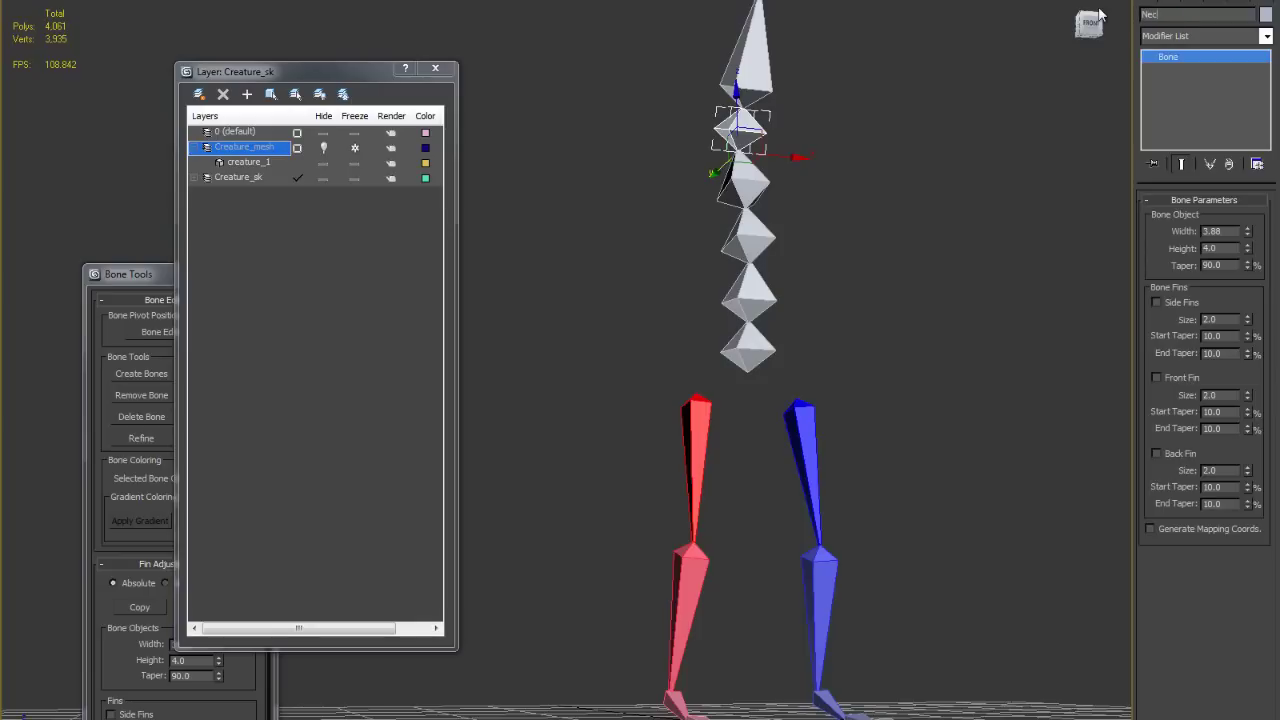
pyautogui.write('k')
# - Rename the long bone above Neck as Head and the topmost end bone as HeadEnd
pyautogui.scroll(2, 879, 245)
pyautogui.moveTo(884, 168); pyautogui.dragTo(879, 414, button='middle')
pyautogui.click(763, 292)
pyautogui.moveTo(1197, 15); pyautogui.dragTo(1037, 3)
pyautogui.write('Head\\')
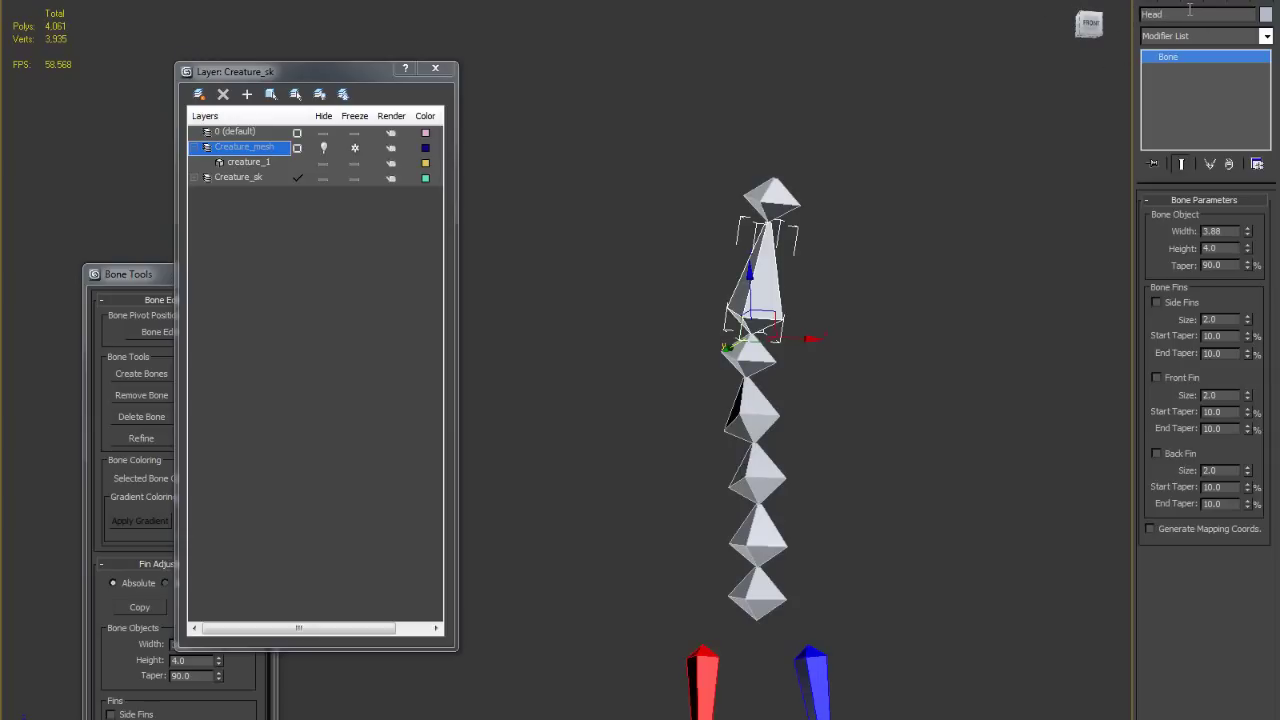
pyautogui.click(780, 199)
pyautogui.click(1198, 12)
pyautogui.write('HeadEnd')
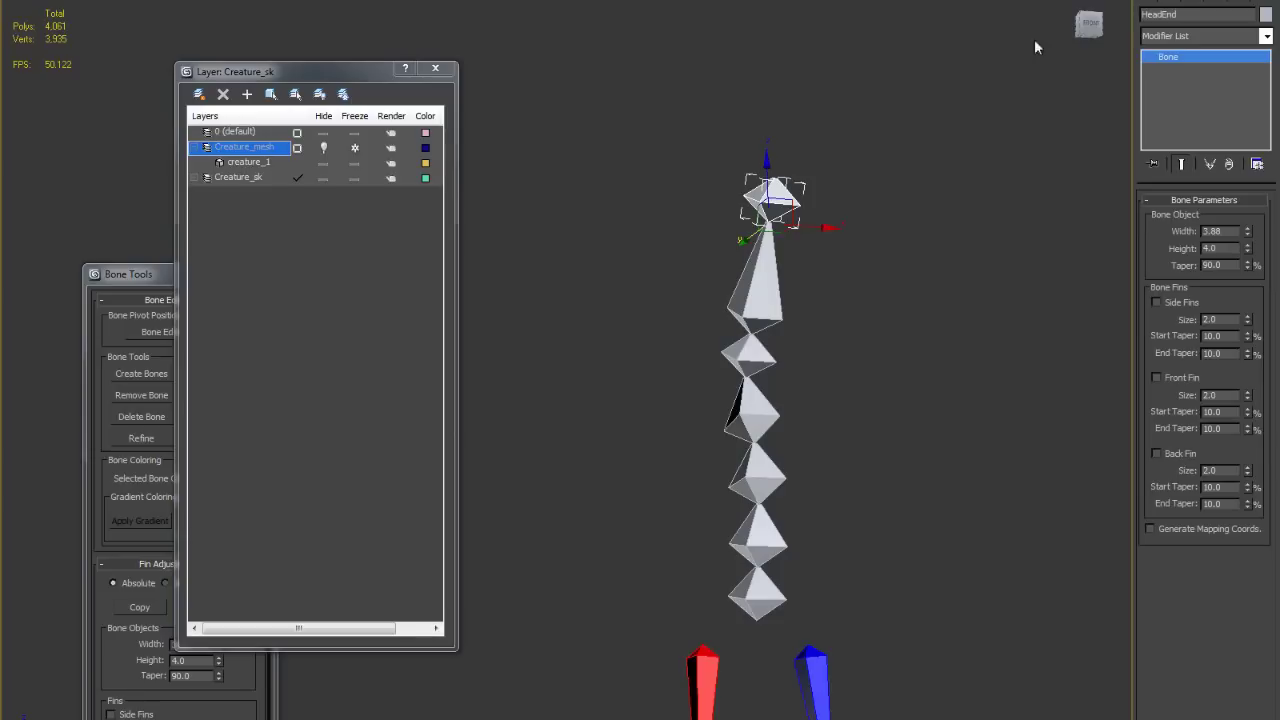
# - Unhide the Creature_mesh layer and bring the whole creature into view beside the dialogs
pyautogui.keyDown('alt'); pyautogui.moveTo(805, 308); pyautogui.dragTo(845, 326, button='middle'); pyautogui.keyUp('alt')
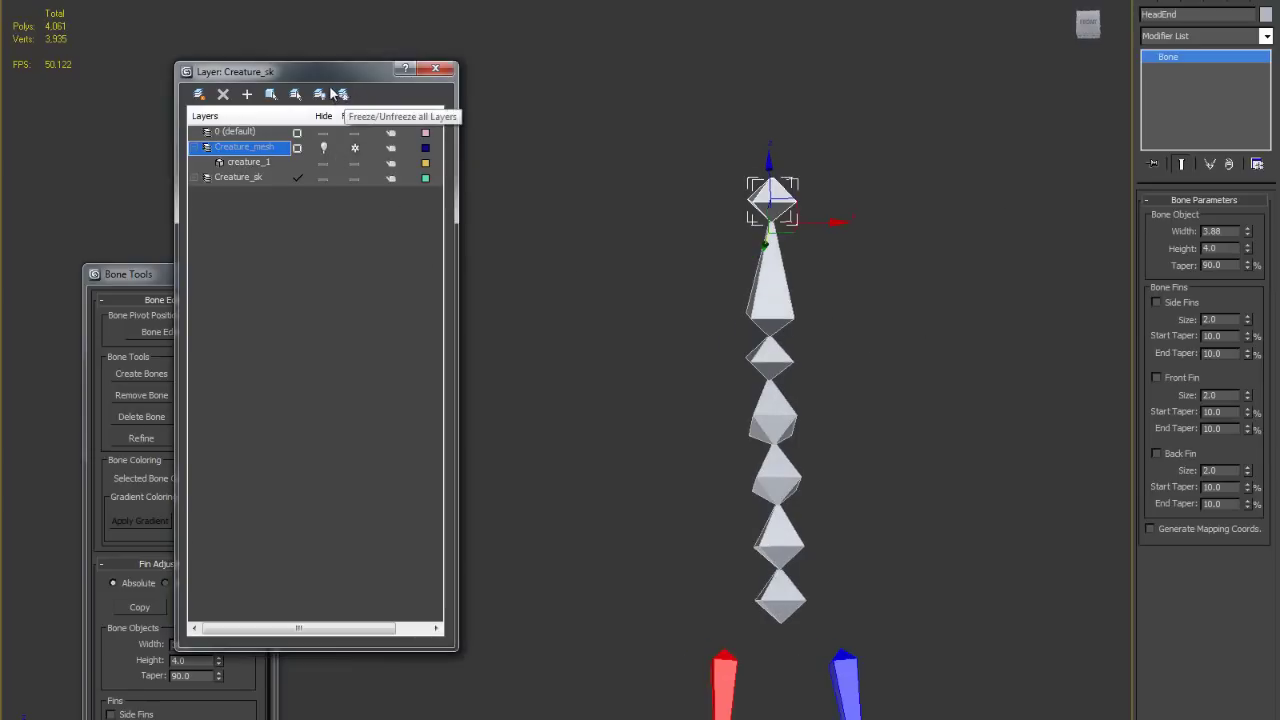
pyautogui.moveTo(320, 71); pyautogui.dragTo(372, 114)
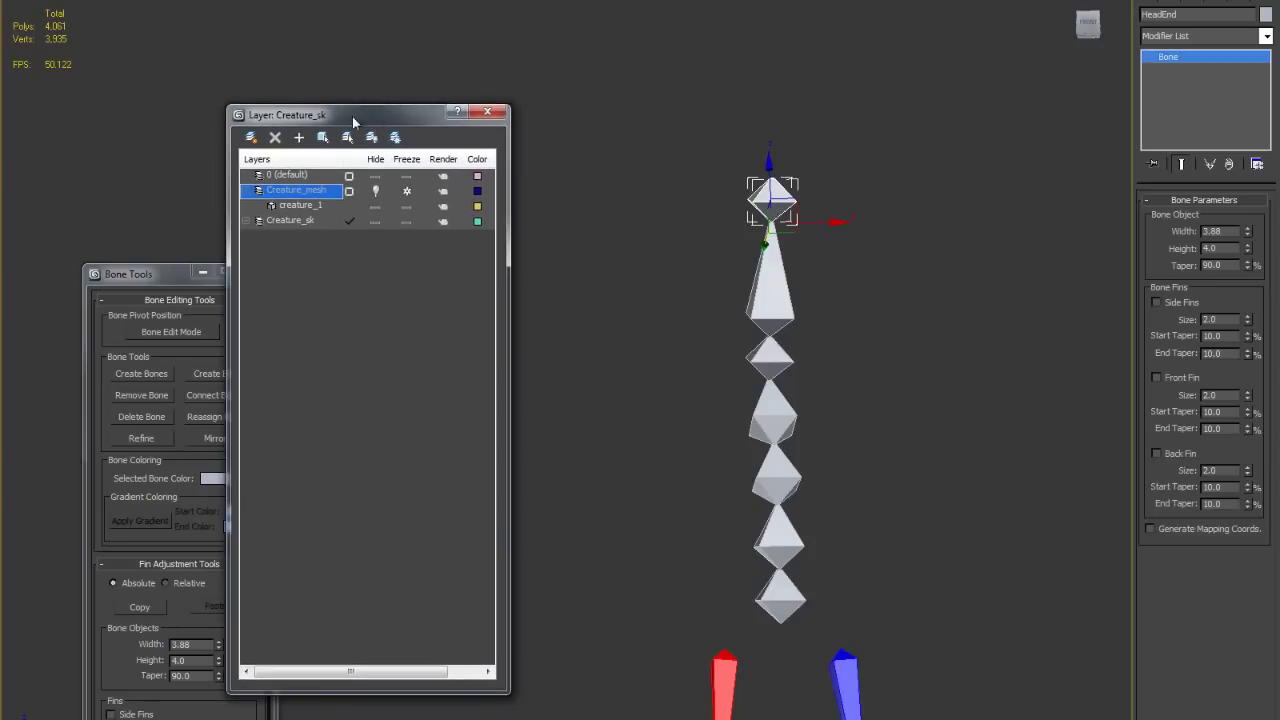
pyautogui.click(375, 191)
pyautogui.keyDown('alt'); pyautogui.moveTo(844, 215); pyautogui.dragTo(871, 209, button='middle'); pyautogui.keyUp('alt')
pyautogui.scroll(-3, 861, 329)
pyautogui.scroll(1, 848, 420)
pyautogui.moveTo(846, 470); pyautogui.dragTo(734, 463, button='middle')
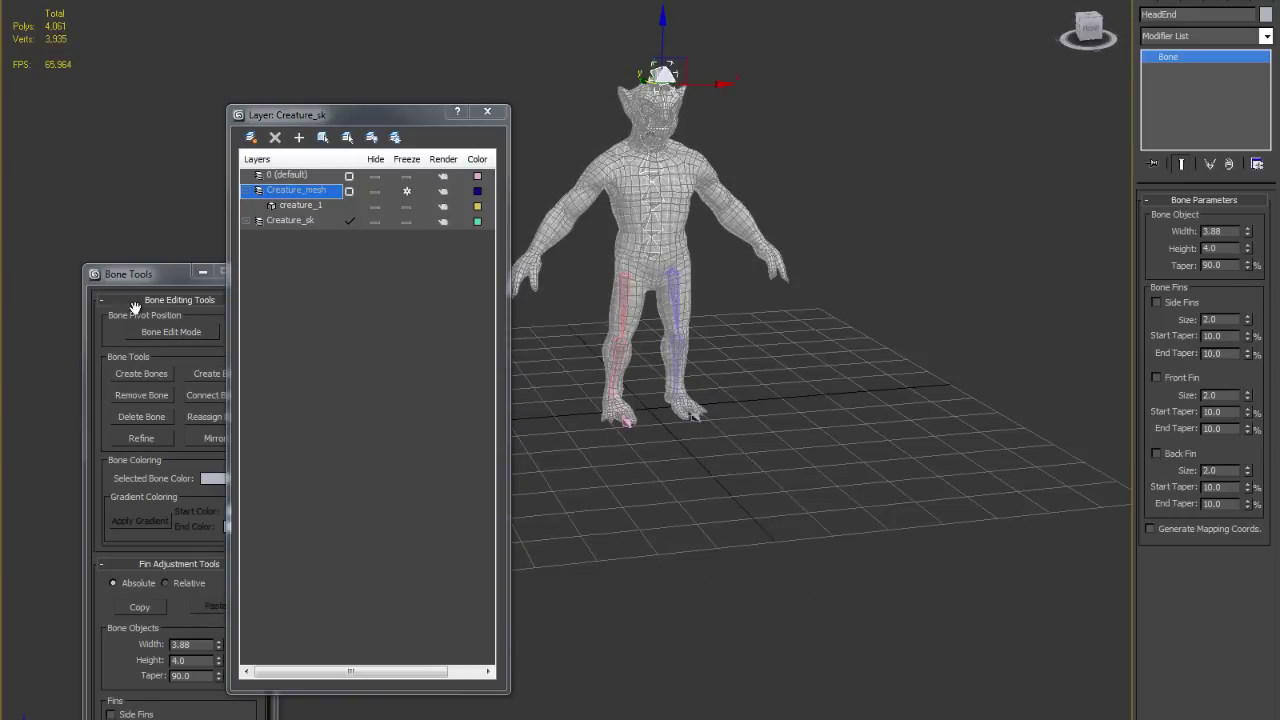
# - Select the entire spine bone chain and set its gradient start color to dark green (29, 119, 44)
pyautogui.moveTo(141, 275); pyautogui.dragTo(80, 221)
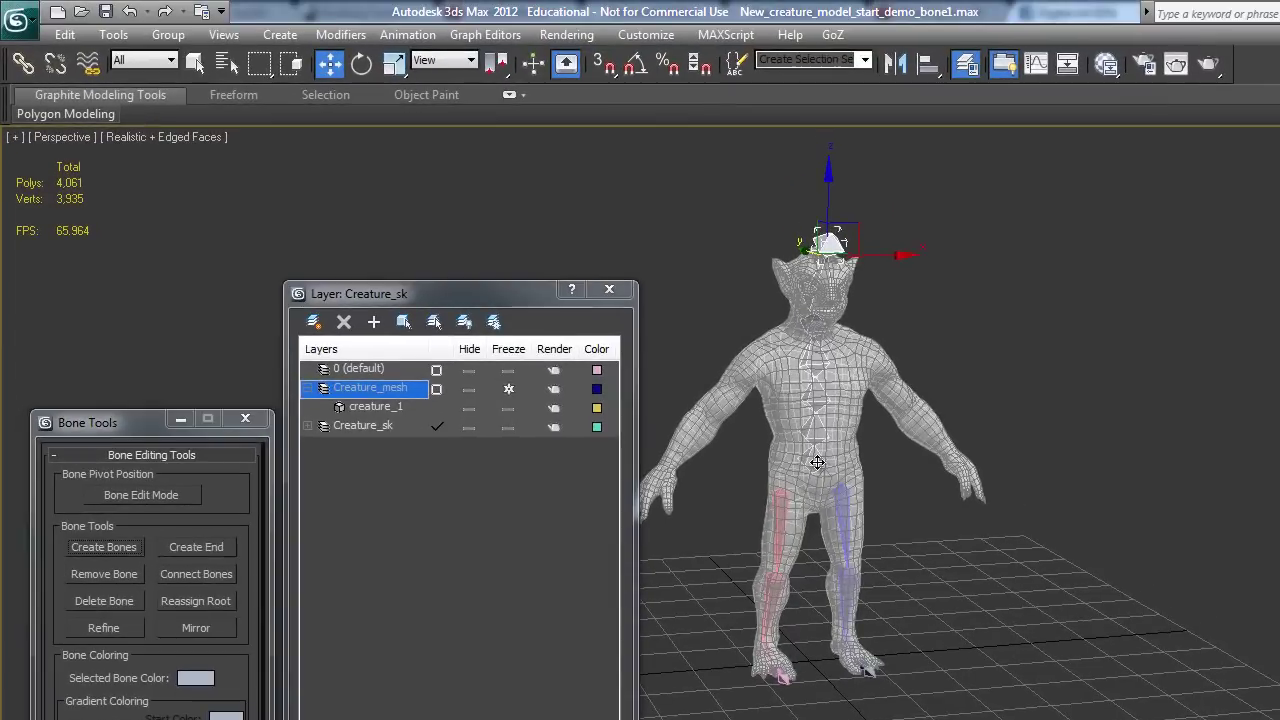
pyautogui.click(817, 462)
pyautogui.click(226, 716)
pyautogui.moveTo(326, 273); pyautogui.dragTo(337, 244)
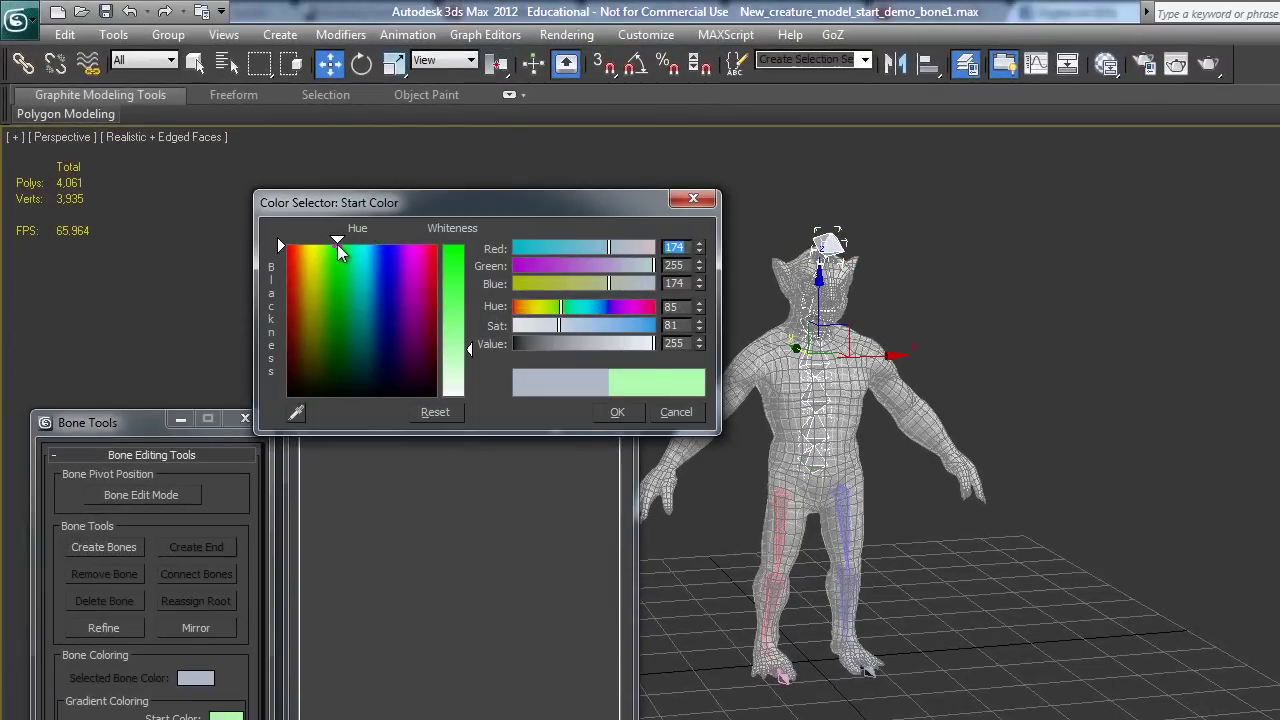
pyautogui.moveTo(600, 284); pyautogui.dragTo(530, 284)
pyautogui.moveTo(365, 273); pyautogui.dragTo(341, 337)
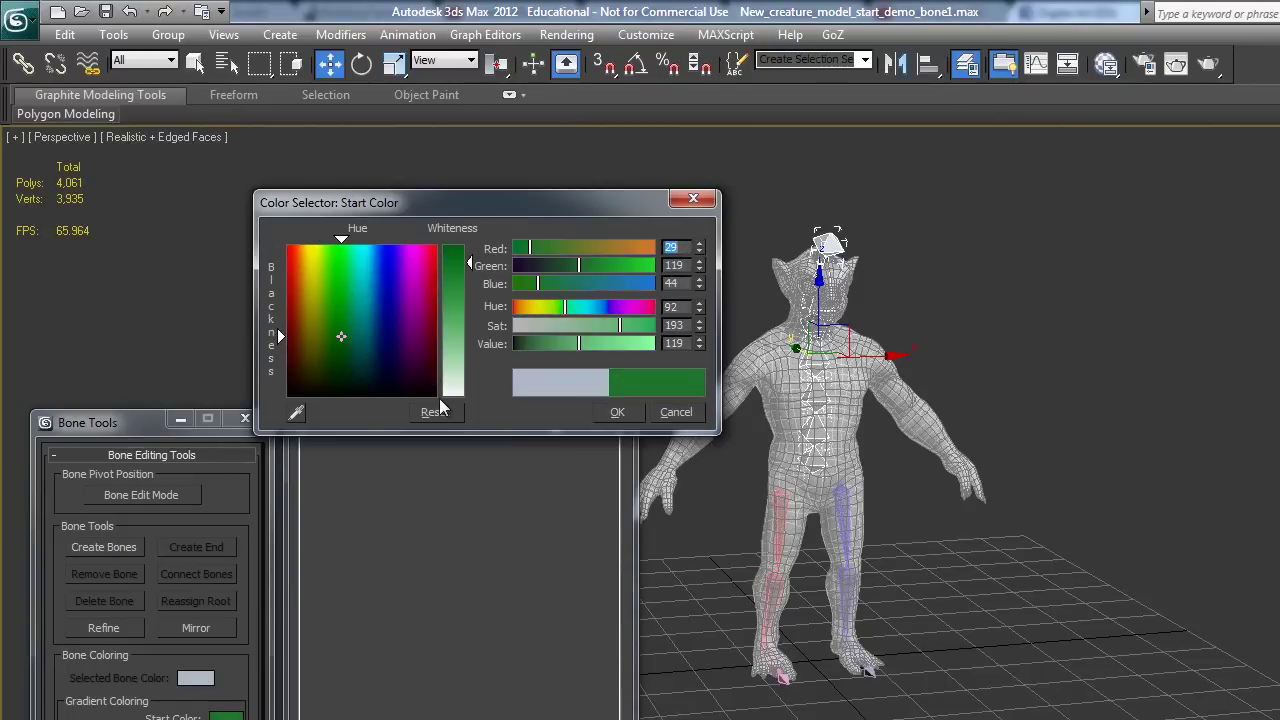
pyautogui.click(617, 412)
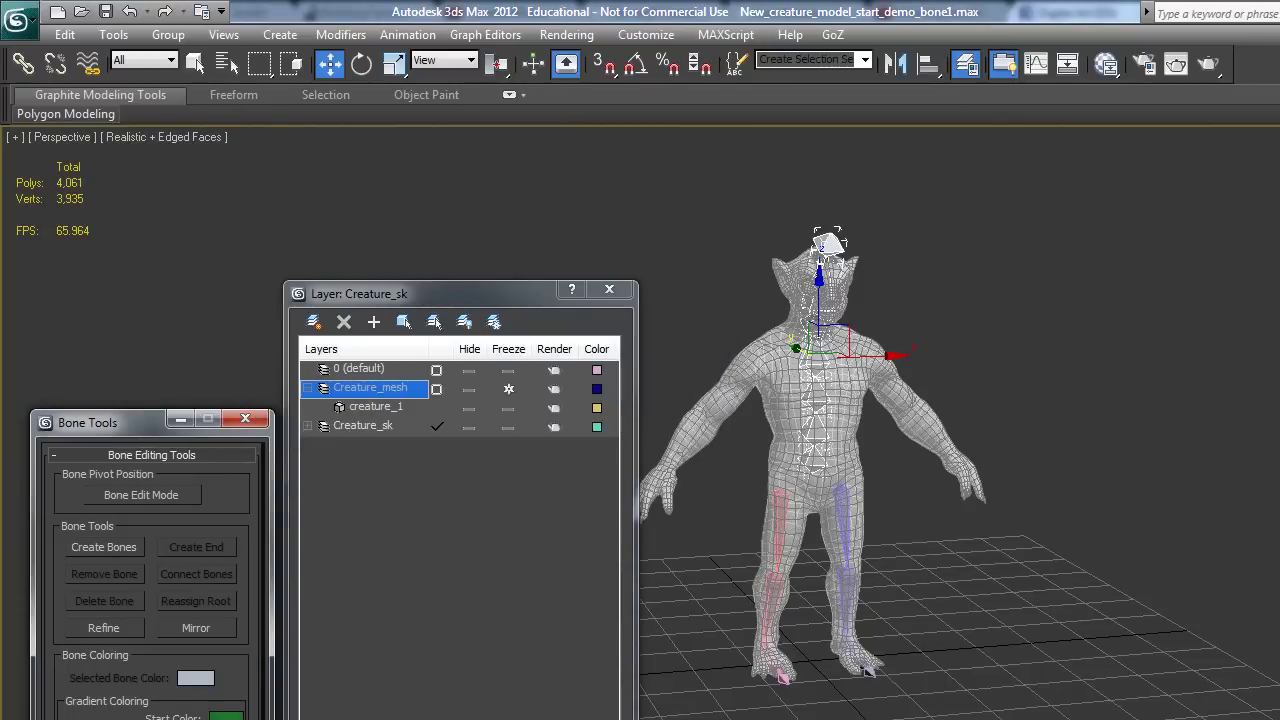
# - Set the gradient end color to pale yellow (238, 248, 174) and apply the gradient to the selected bones
pyautogui.click(226, 718)
pyautogui.moveTo(330, 256); pyautogui.dragTo(315, 252)
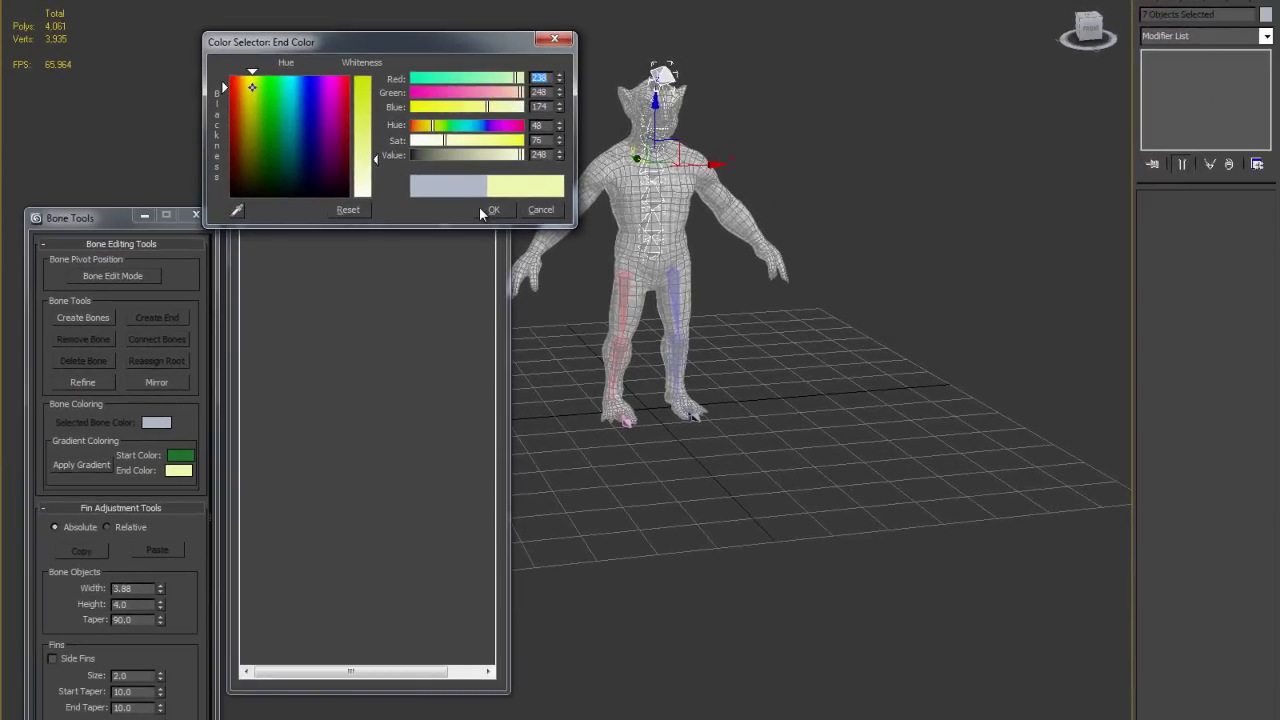
pyautogui.click(495, 210)
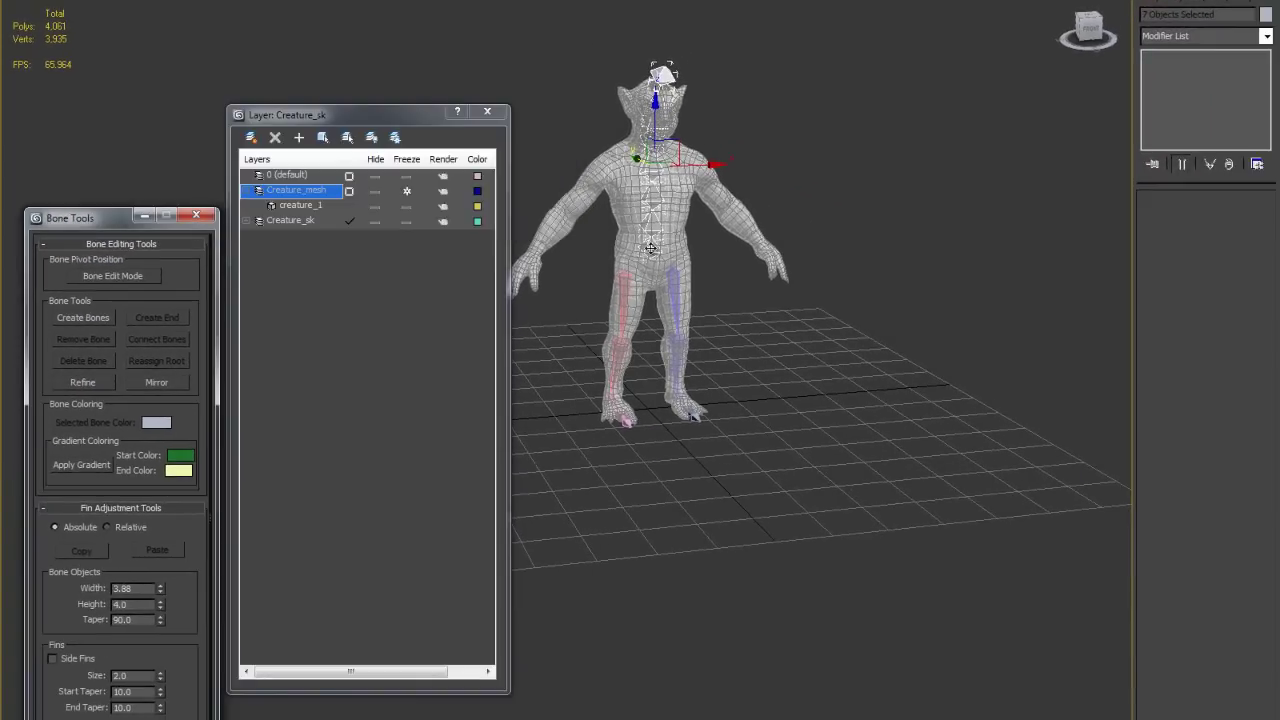
pyautogui.click(107, 466)
pyautogui.keyDown('alt'); pyautogui.moveTo(871, 400); pyautogui.dragTo(712, 266, button='middle'); pyautogui.keyUp('alt')
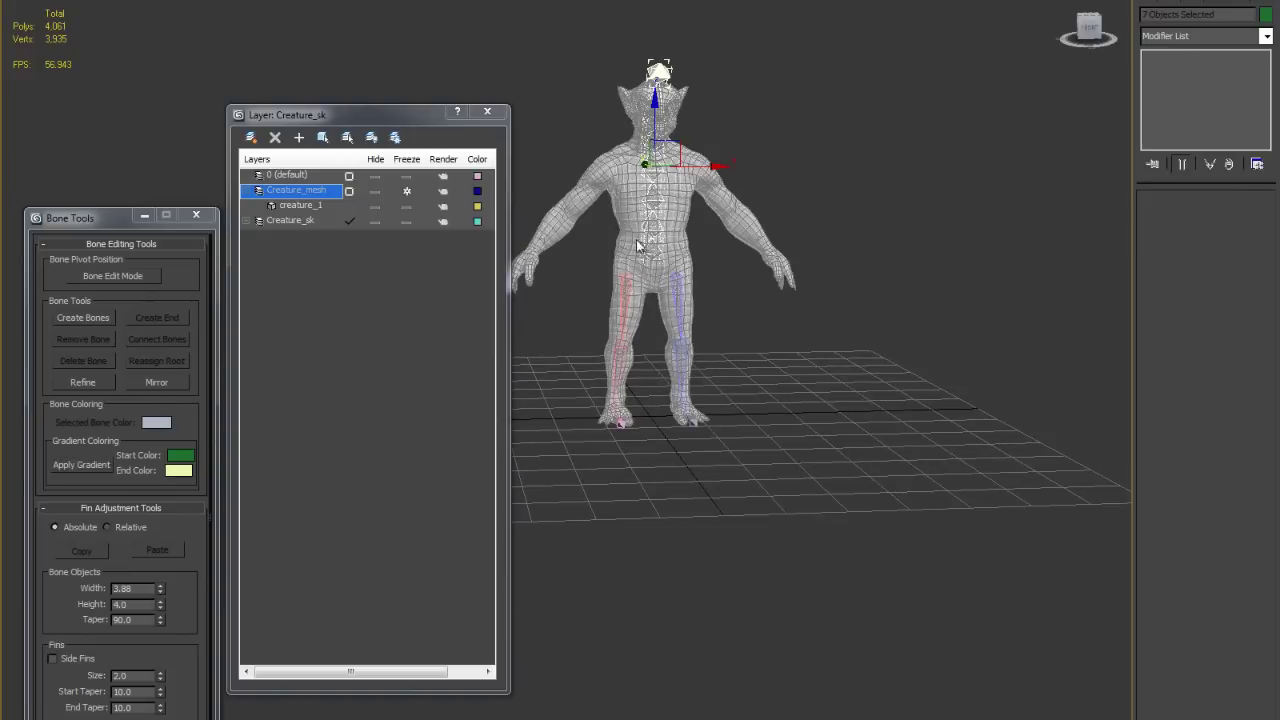
# - Hide the Creature_mesh layer, keeping it frozen, to inspect the colored skeleton
pyautogui.click(405, 191)
pyautogui.click(405, 191)
pyautogui.click(375, 191)
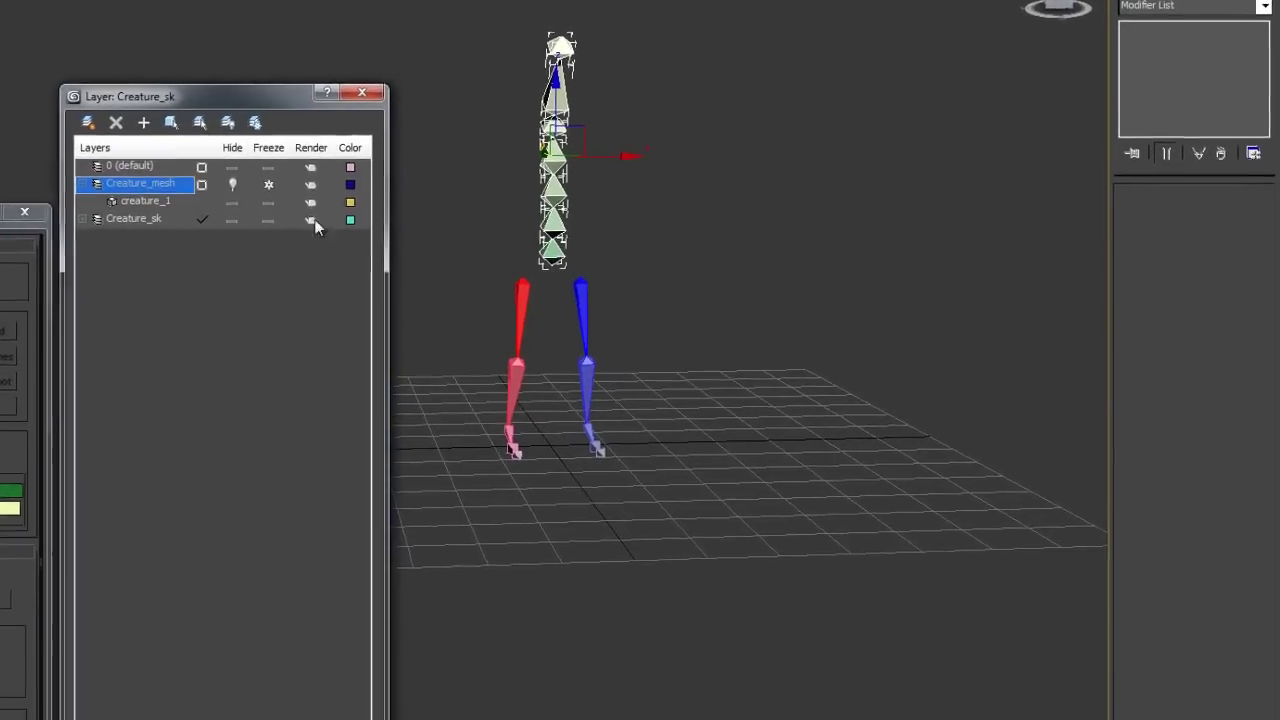
pyautogui.keyDown('alt'); pyautogui.moveTo(578, 292); pyautogui.dragTo(631, 329, button='middle'); pyautogui.keyUp('alt')
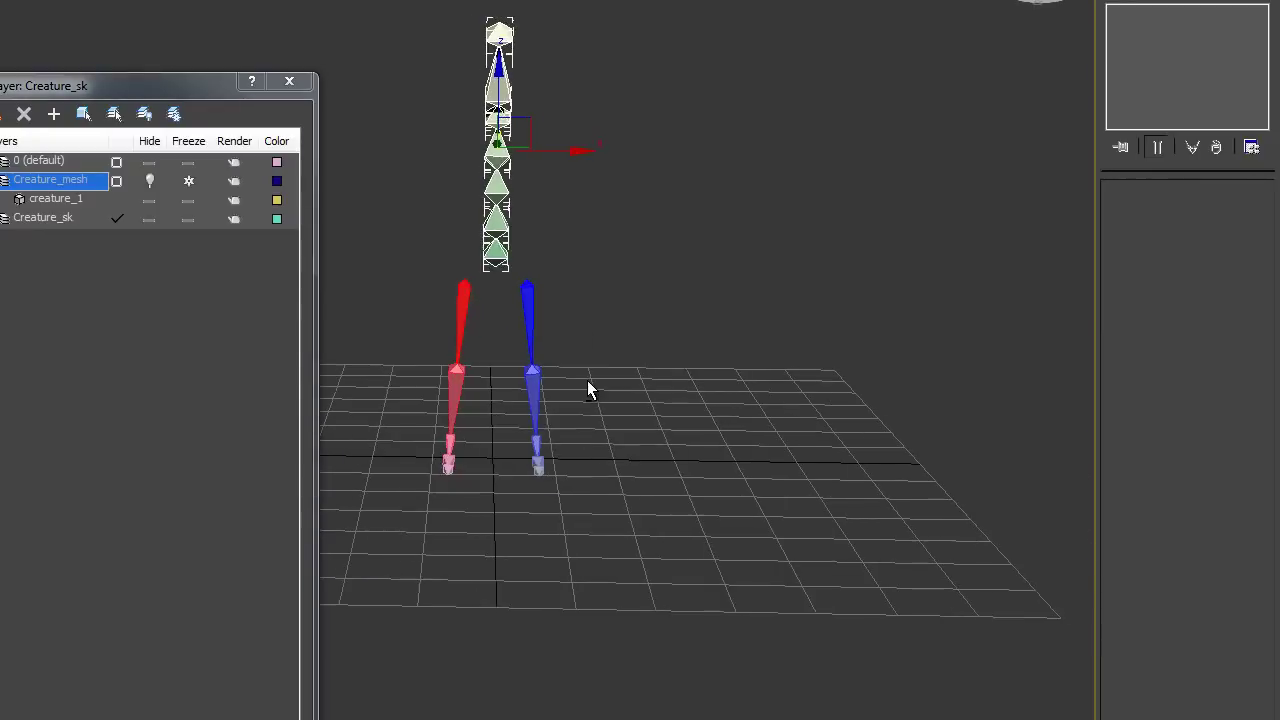
# - Unhide the Creature_mesh layer and check how the colored spine bones sit inside the mesh
pyautogui.scroll(5, 662, 231)
pyautogui.moveTo(742, 366); pyautogui.dragTo(722, 719, button='middle')
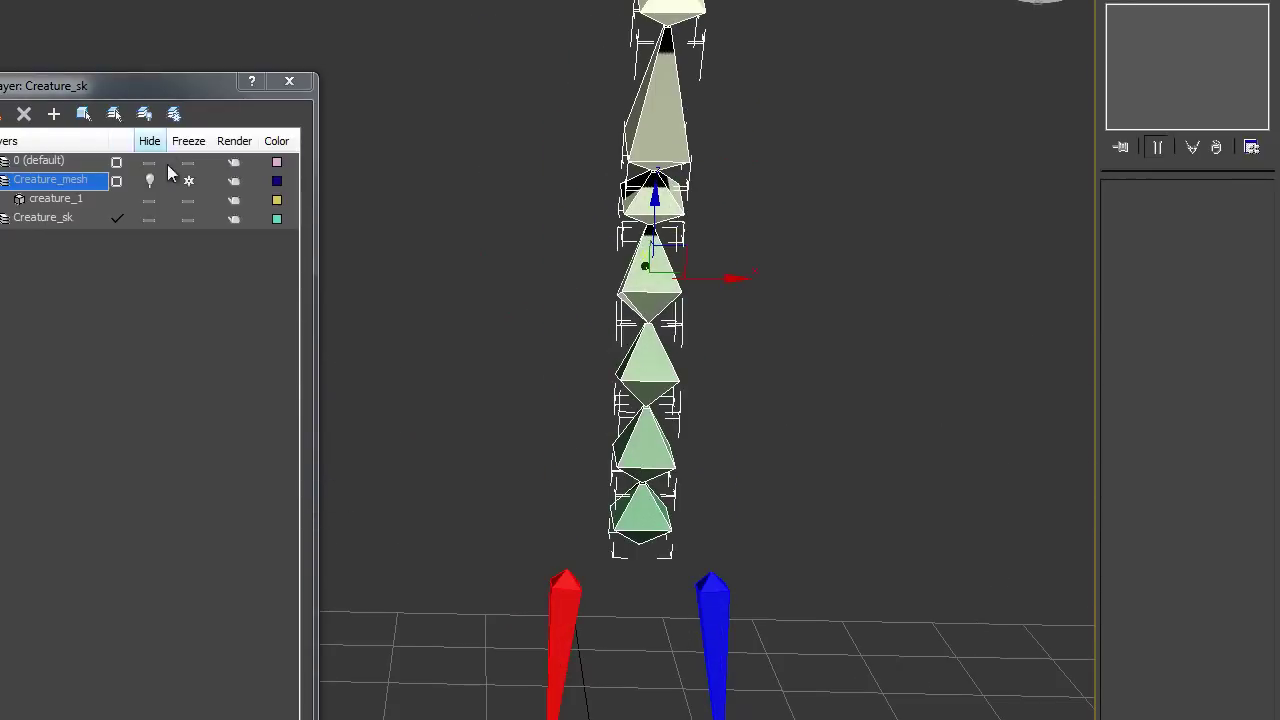
pyautogui.click(148, 183)
pyautogui.keyDown('alt'); pyautogui.moveTo(623, 206); pyautogui.dragTo(737, 386, button='middle'); pyautogui.keyUp('alt')
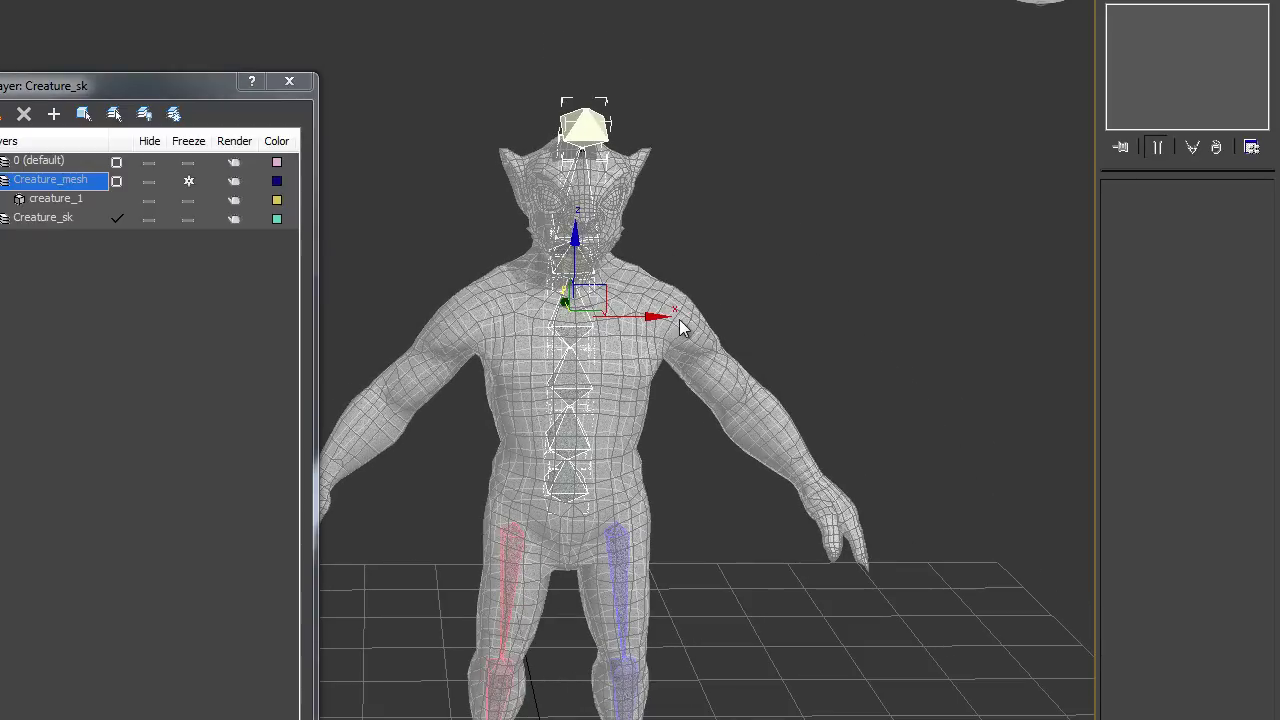
pyautogui.keyDown('alt'); pyautogui.moveTo(846, 518); pyautogui.dragTo(714, 420, button='middle'); pyautogui.keyUp('alt')
pyautogui.keyDown('alt'); pyautogui.moveTo(946, 629); pyautogui.dragTo(757, 488, button='middle'); pyautogui.keyUp('alt')
# - Maximize the front view and frame the creature's torso and arms around the spine bones
pyautogui.hotkey('alt', 'w')
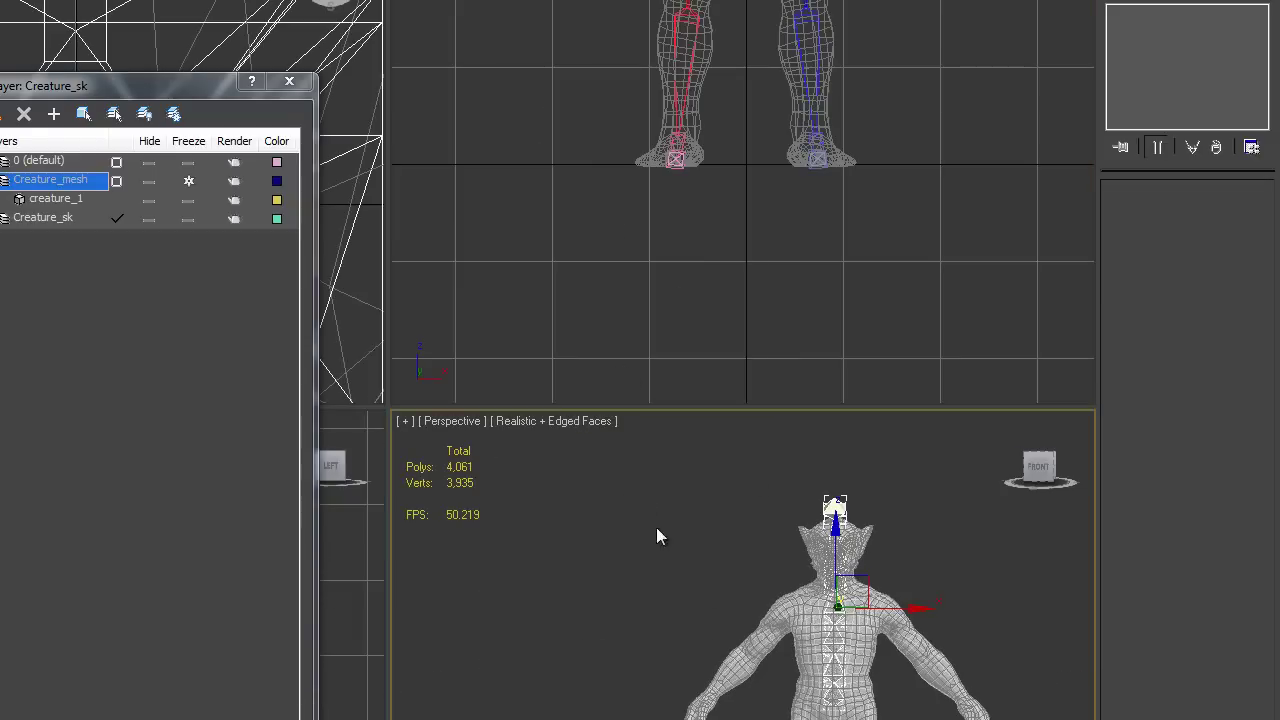
pyautogui.scroll(-2, 720, 570)
pyautogui.scroll(-5, 711, 143)
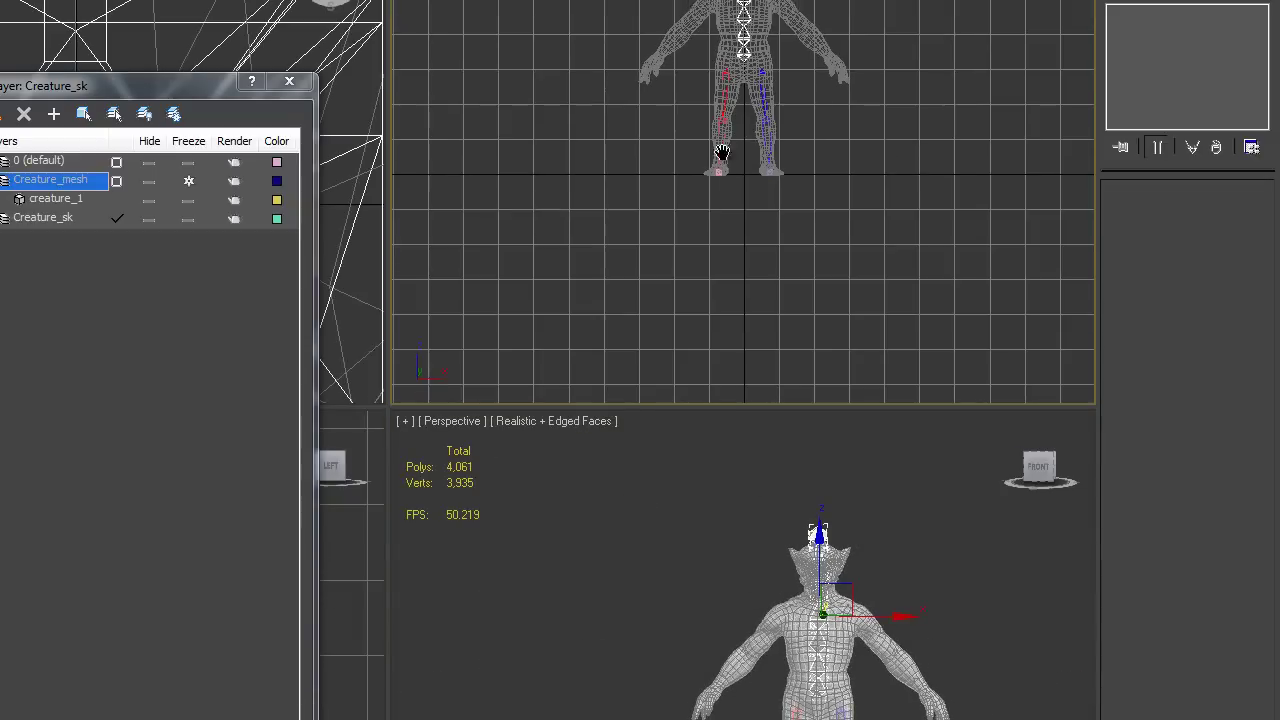
pyautogui.hotkey('alt', 'w')
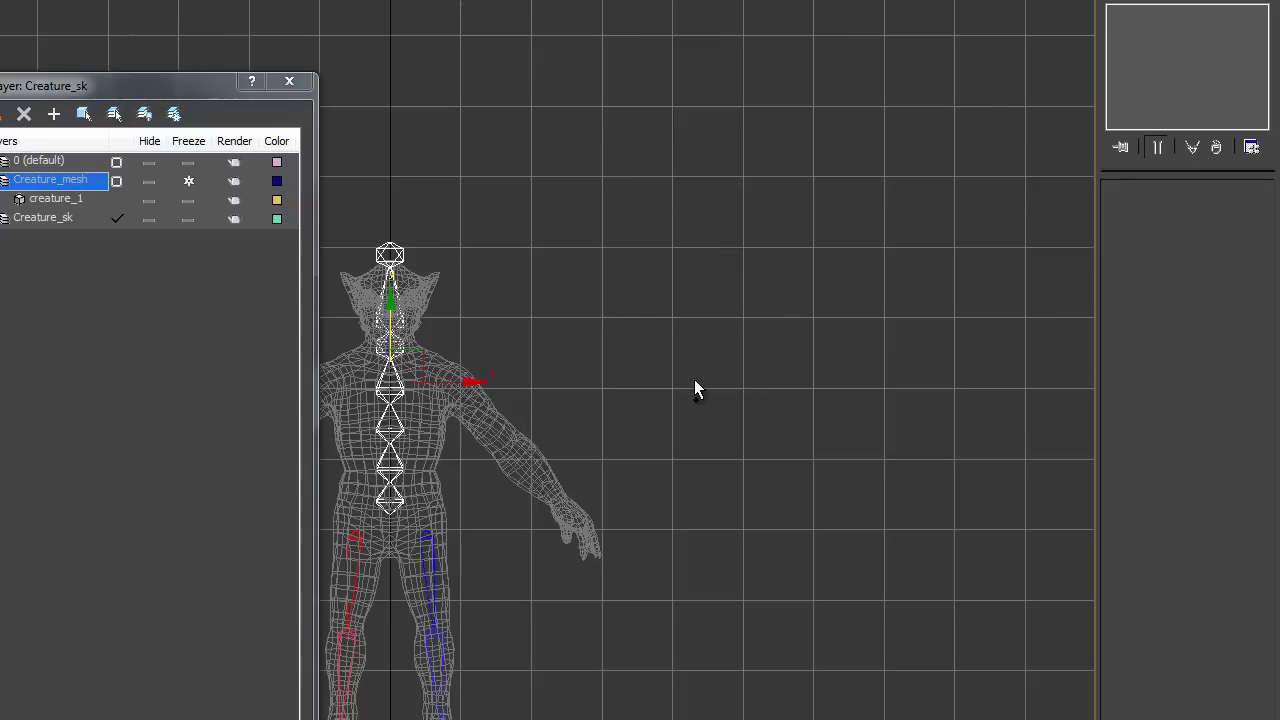
pyautogui.scroll(5, 690, 340)
pyautogui.moveTo(657, 410); pyautogui.dragTo(657, 134, button='middle')
pyautogui.scroll(-1, 686, 376)
pyautogui.moveTo(672, 416); pyautogui.dragTo(794, 468, button='middle')
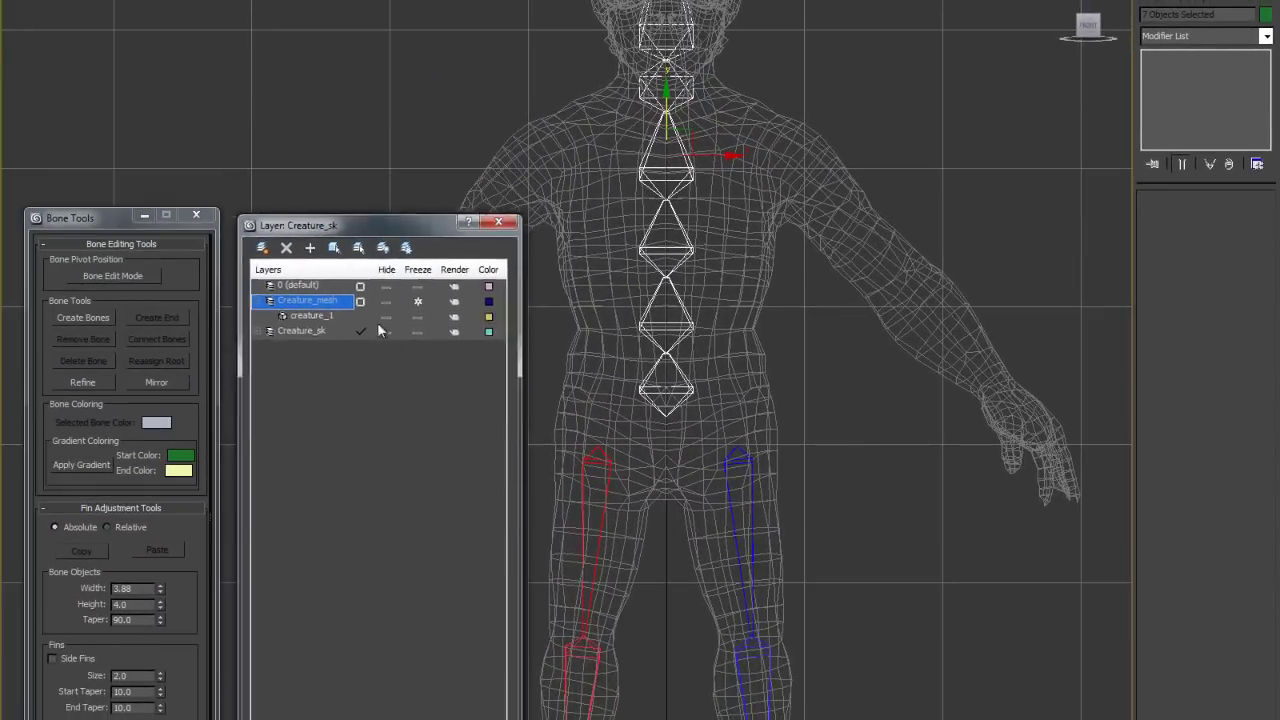
# - Rearrange the layer and Bone Tools dialogs and frame the creature's raised arm in the front view
pyautogui.moveTo(384, 226); pyautogui.dragTo(388, 381)
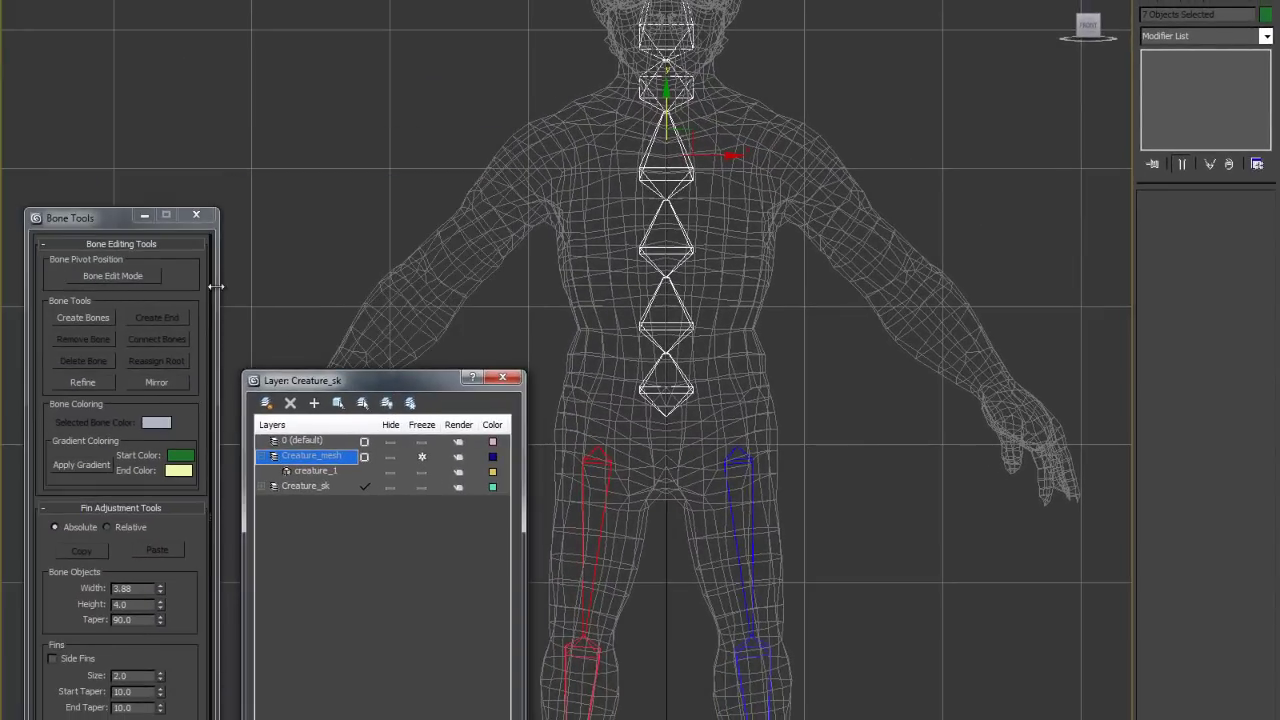
pyautogui.moveTo(120, 221); pyautogui.dragTo(184, 76)
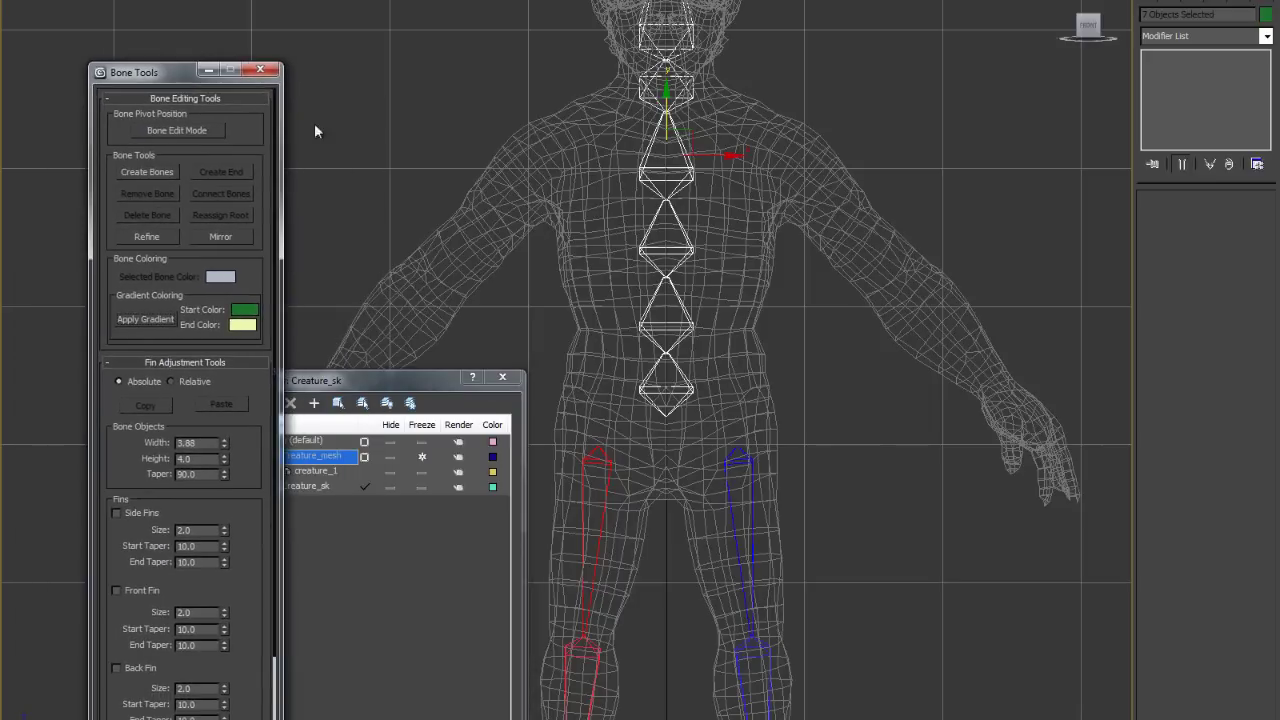
pyautogui.scroll(3, 820, 277)
pyautogui.moveTo(805, 365); pyautogui.dragTo(536, 377, button='middle')
pyautogui.scroll(-2, 706, 322)
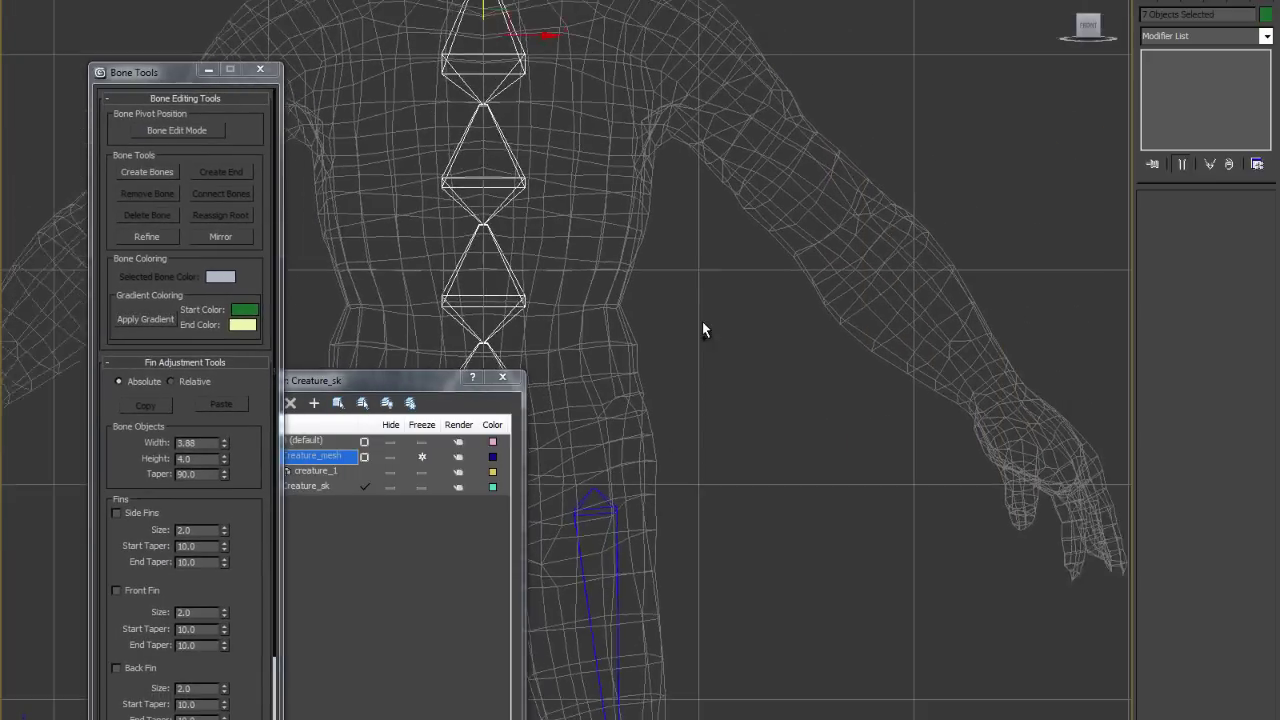
pyautogui.moveTo(704, 294); pyautogui.dragTo(692, 371, button='middle')
pyautogui.scroll(-5, 737, 325)
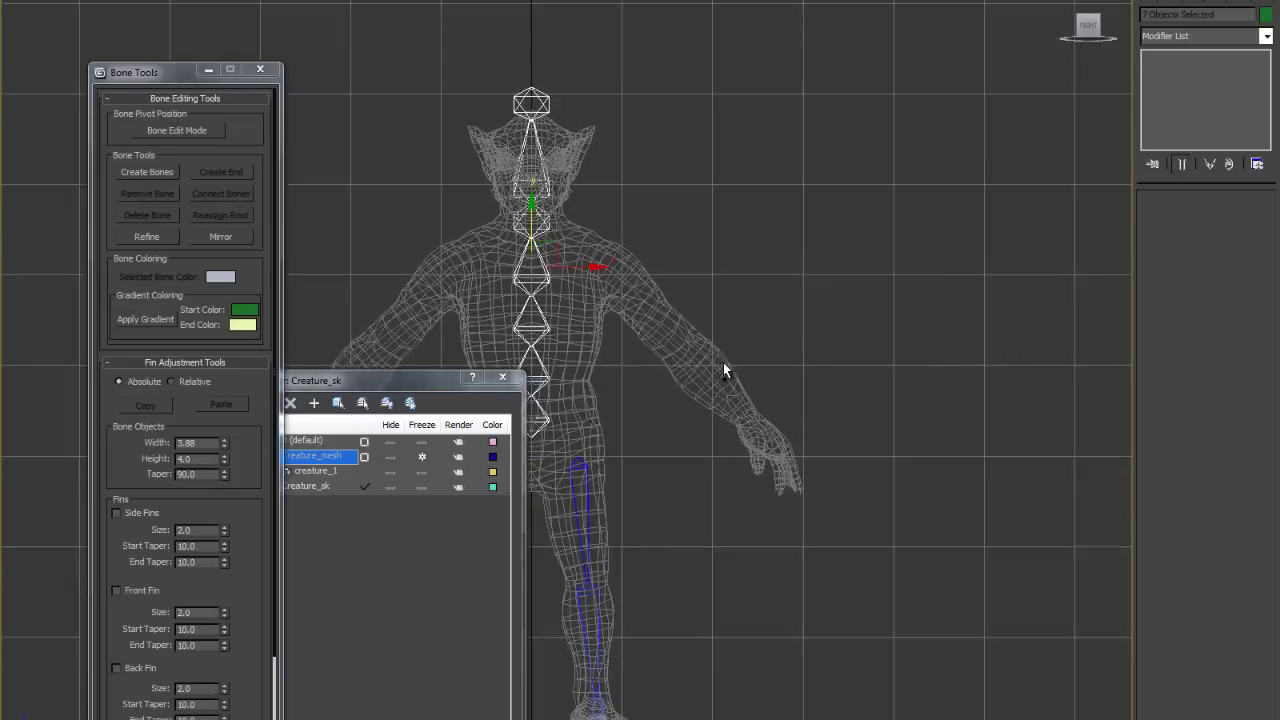
# - Show the creature in a full-size perspective view and move the layer dialog clear of it
pyautogui.hotkey('alt', 'w')
pyautogui.keyDown('alt'); pyautogui.moveTo(876, 602); pyautogui.dragTo(797, 626, button='middle'); pyautogui.keyUp('alt')
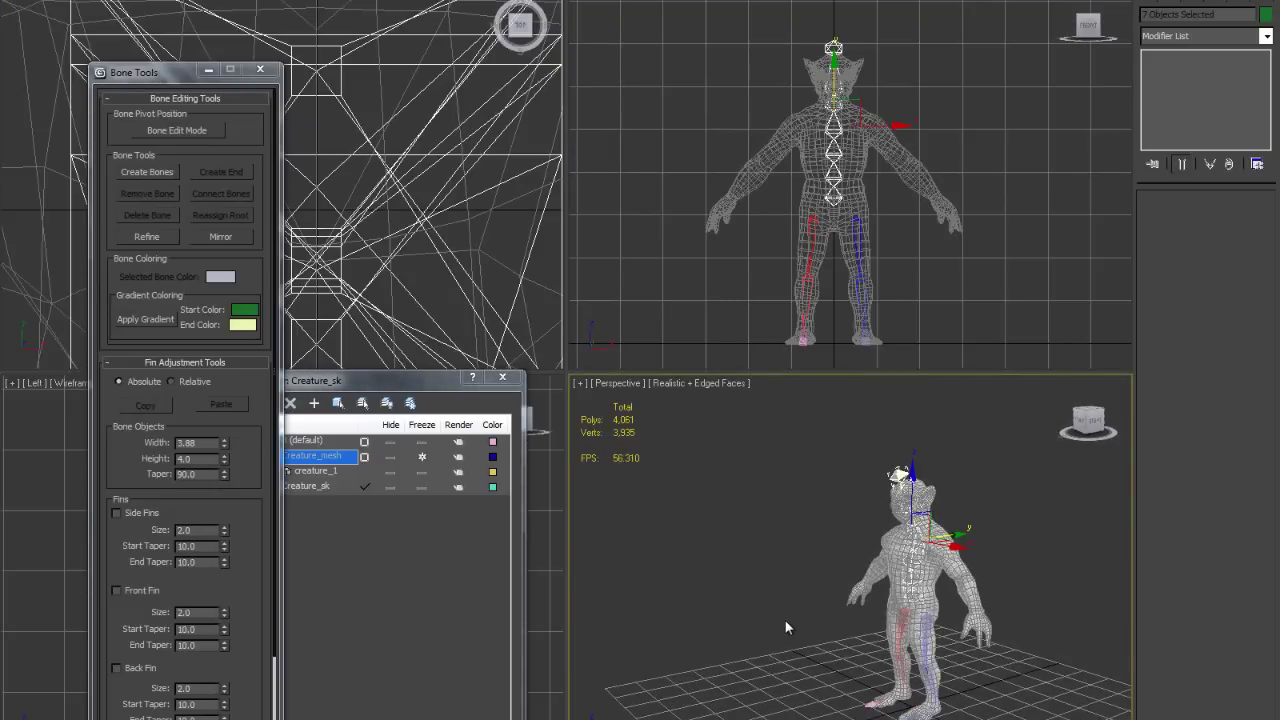
pyautogui.hotkey('alt', 'w')
pyautogui.press('z')
pyautogui.moveTo(372, 384); pyautogui.dragTo(328, 707)
pyautogui.moveTo(560, 250)
pyautogui.keyDown('alt'); pyautogui.mouseDown(button='middle')
pyautogui.moveTo(621, 242)
pyautogui.moveTo(569, 227)
pyautogui.mouseUp(button='middle'); pyautogui.keyUp('alt')
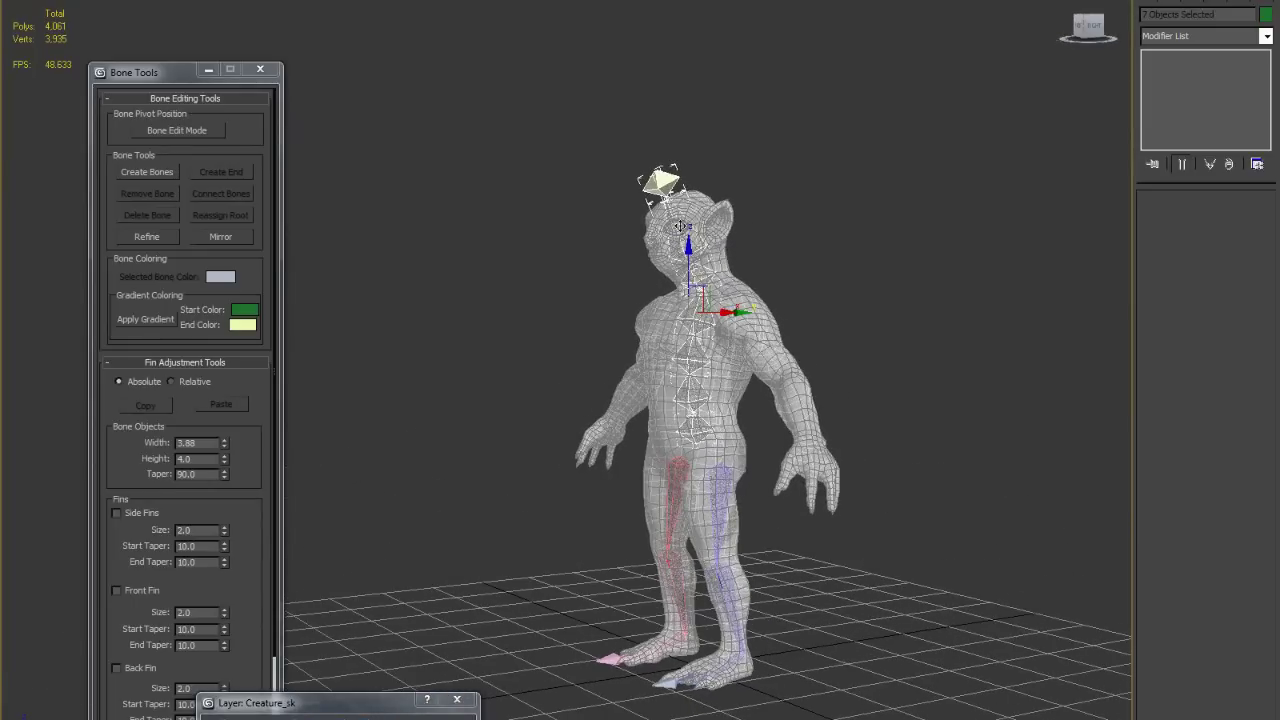
pyautogui.scroll(-1, 661, 258)
pyautogui.moveTo(778, 310); pyautogui.dragTo(780, 243, button='middle')
pyautogui.moveTo(685, 254); pyautogui.dragTo(890, 251, button='middle')
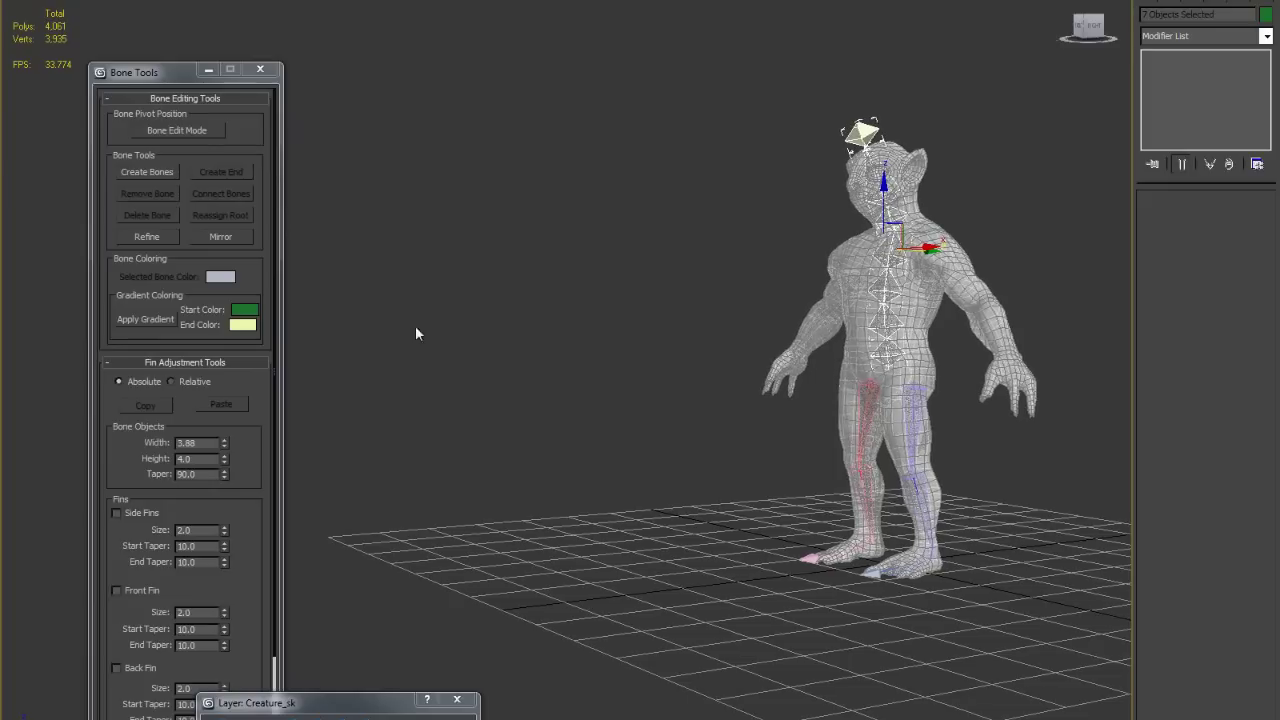
# - Move the Bone Tools dialog out of the way, restore the four-view layout and switch the front view to shaded display
pyautogui.click(158, 75)
pyautogui.moveTo(266, 271); pyautogui.dragTo(296, 618)
pyautogui.keyDown('alt'); pyautogui.moveTo(150, 538); pyautogui.dragTo(165, 564, button='middle'); pyautogui.keyUp('alt')
pyautogui.hotkey('alt', 'w')
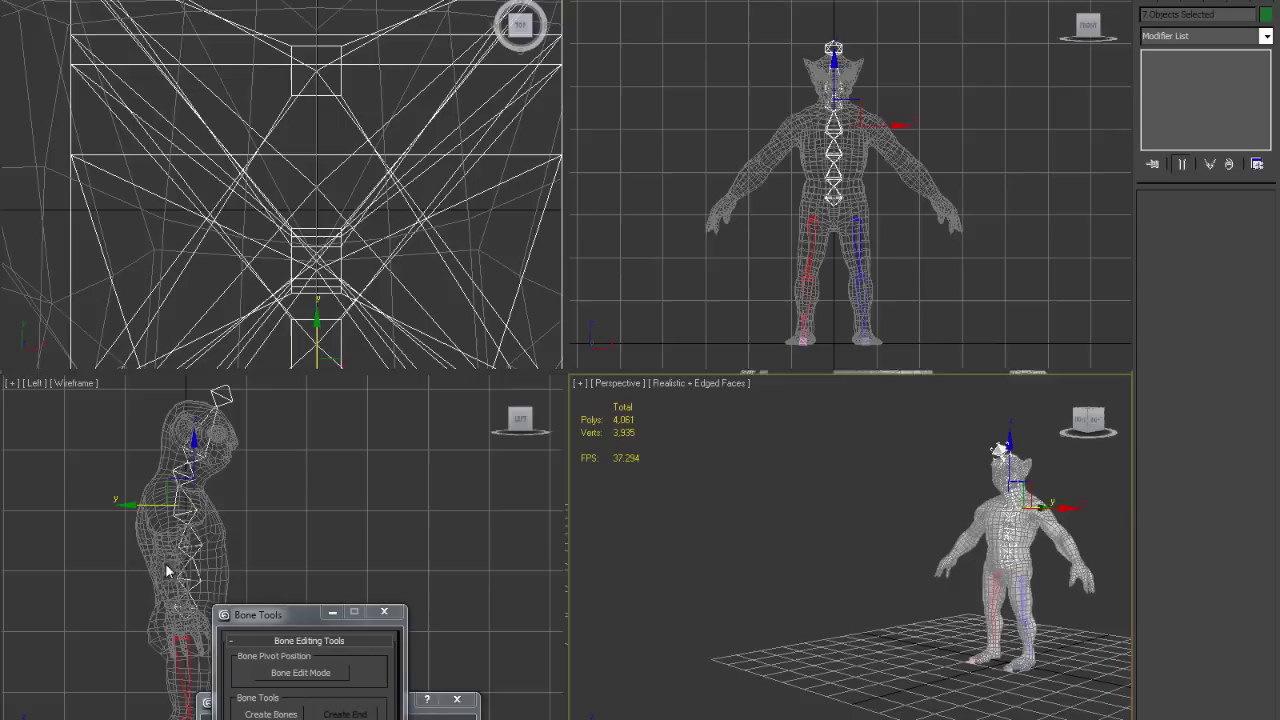
pyautogui.rightClick(746, 191)
pyautogui.scroll(-2, 749, 197)
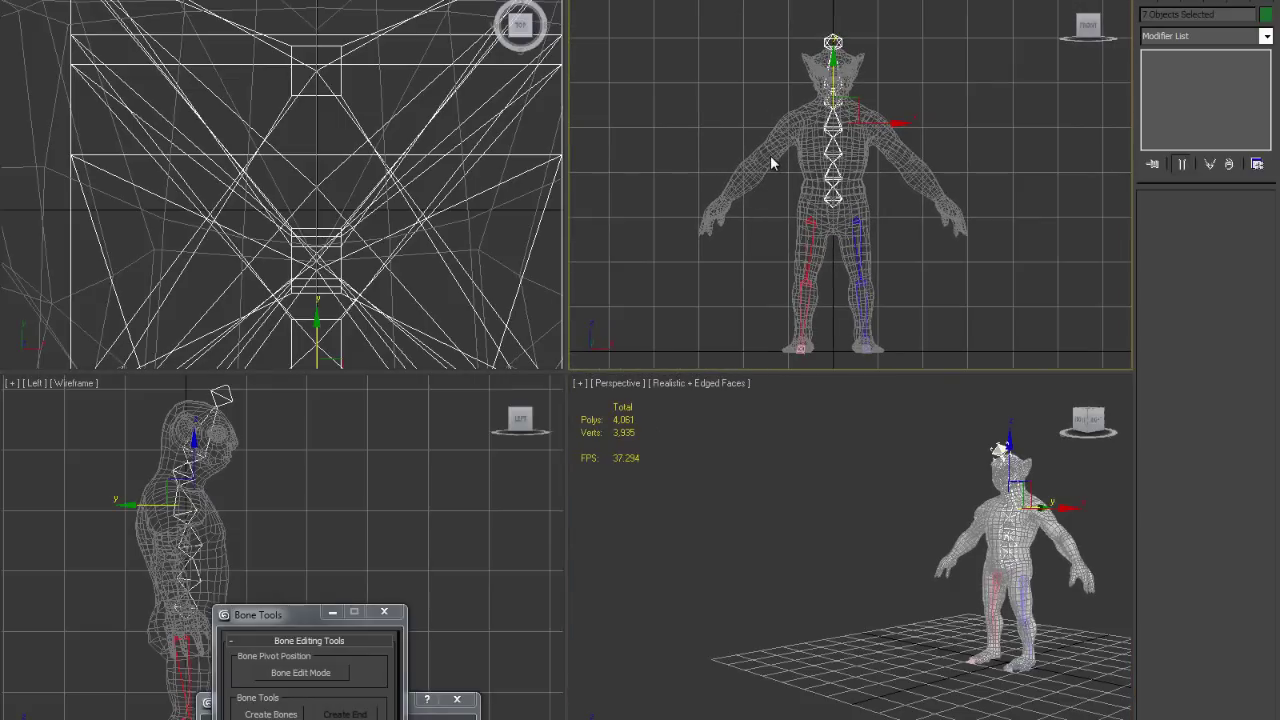
pyautogui.press('F3')
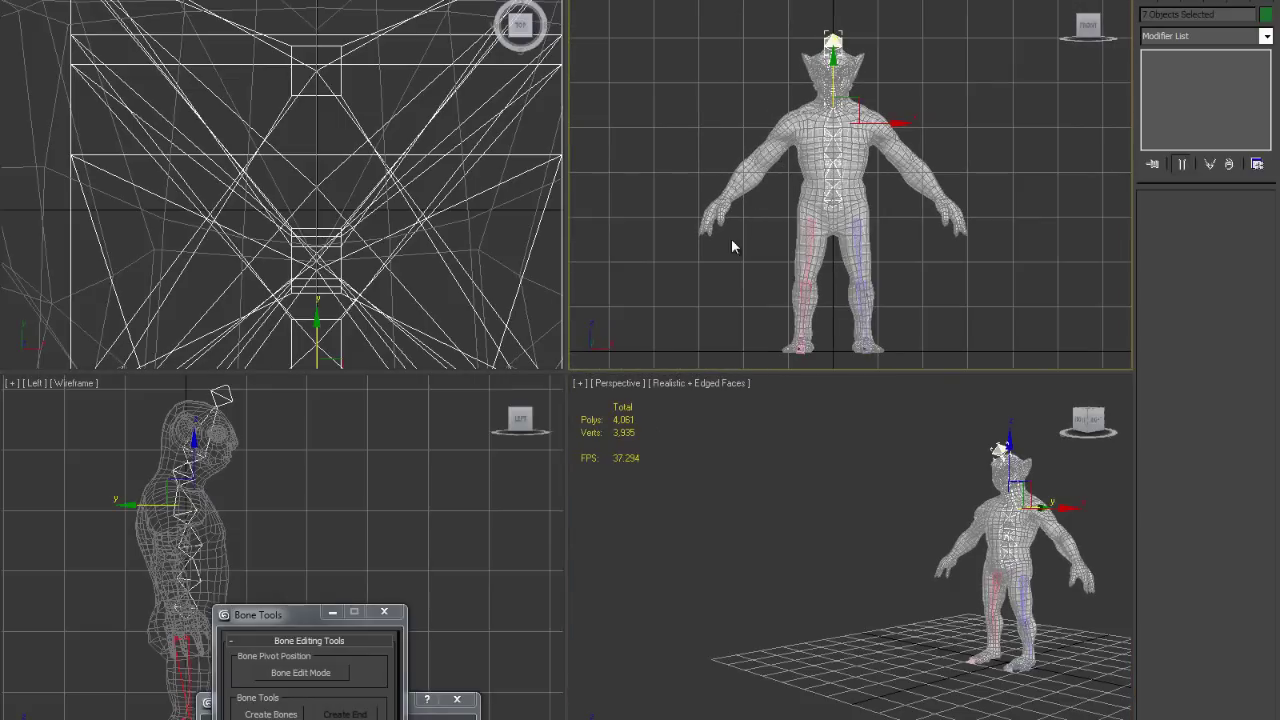
# - Examine the creature mesh and its bones from the front, above and side in the perspective view
pyautogui.moveTo(962, 570)
pyautogui.keyDown('alt'); pyautogui.mouseDown(button='middle')
pyautogui.moveTo(919, 579)
pyautogui.moveTo(960, 572)
pyautogui.mouseUp(button='middle'); pyautogui.keyUp('alt')
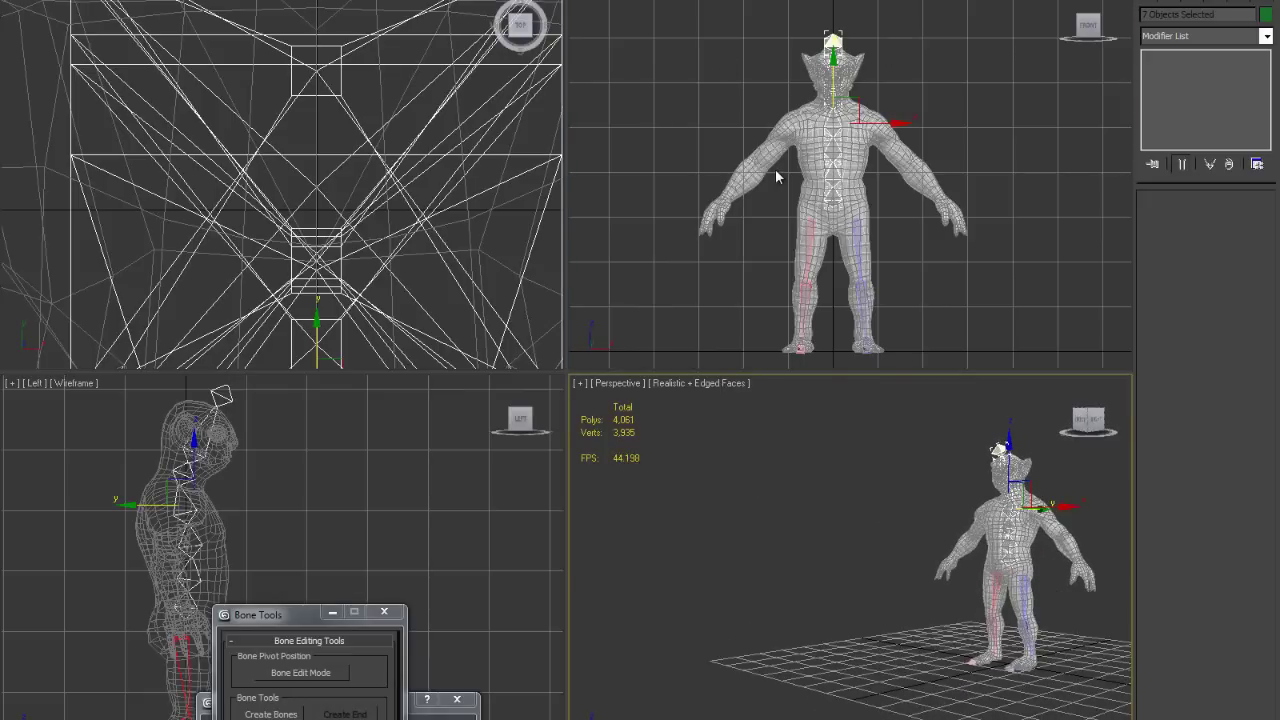
pyautogui.keyDown('alt'); pyautogui.moveTo(868, 612); pyautogui.dragTo(960, 590, button='middle'); pyautogui.keyUp('alt')
pyautogui.hotkey('alt', 'w')
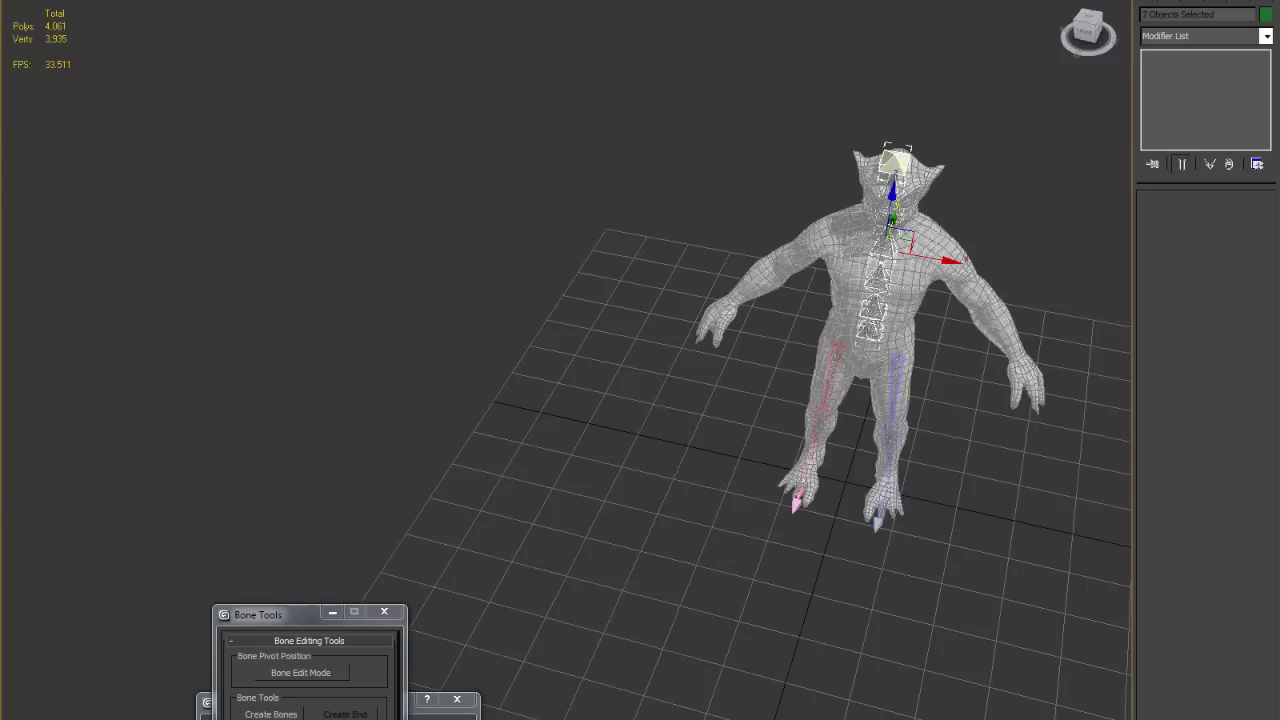
pyautogui.keyDown('alt'); pyautogui.moveTo(664, 489); pyautogui.dragTo(430, 468, button='middle'); pyautogui.keyUp('alt')
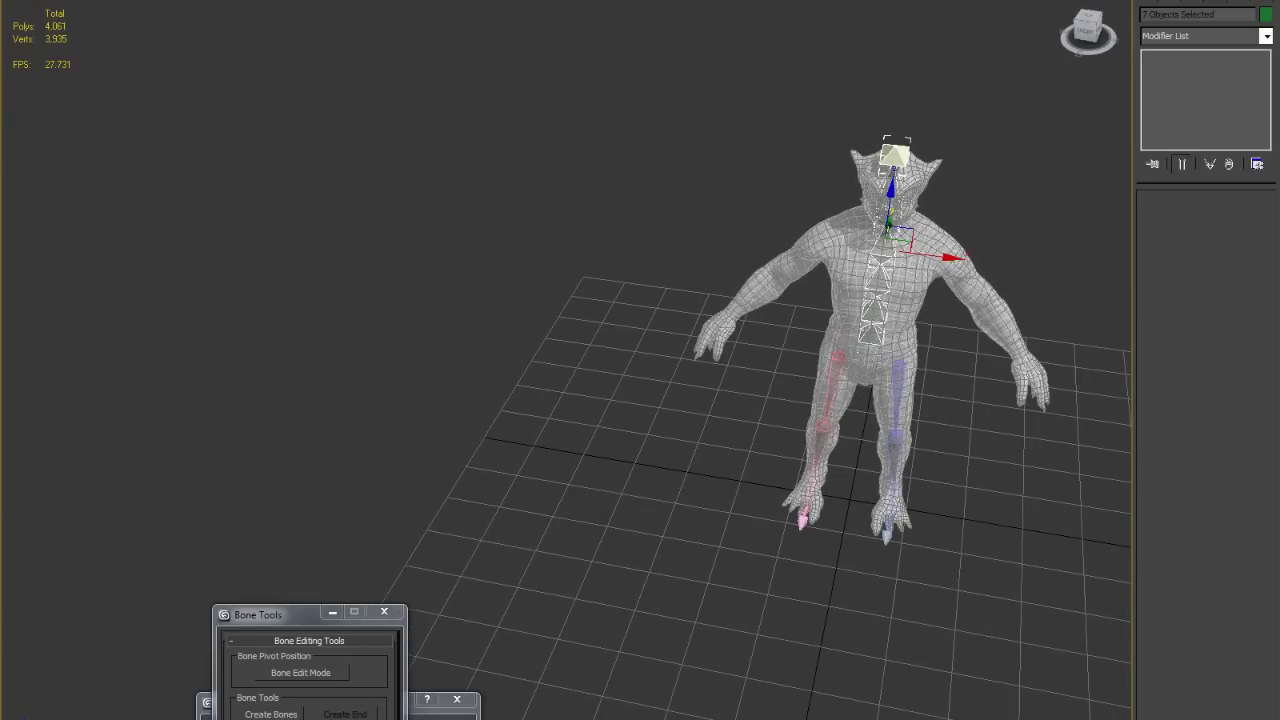
pyautogui.keyDown('alt'); pyautogui.moveTo(825, 309); pyautogui.dragTo(966, 246, button='middle'); pyautogui.keyUp('alt')
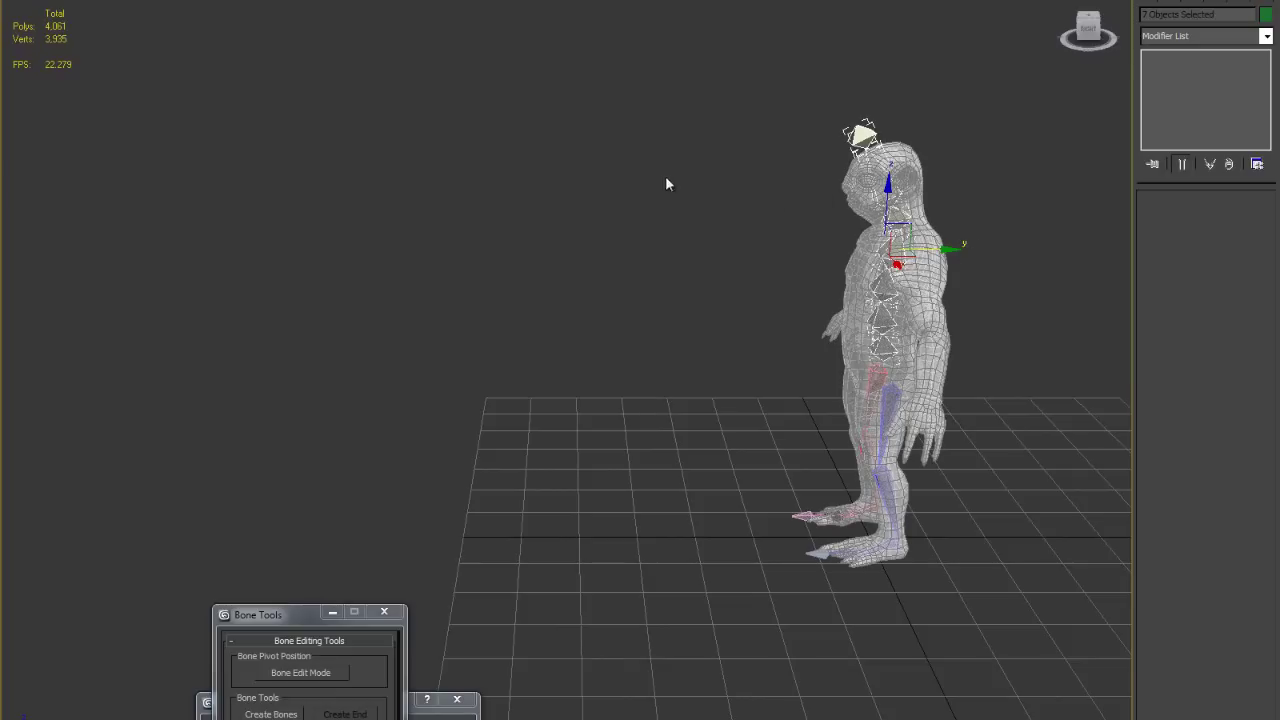
pyautogui.keyDown('alt'); pyautogui.moveTo(726, 232); pyautogui.dragTo(1031, 256, button='middle'); pyautogui.keyUp('alt')
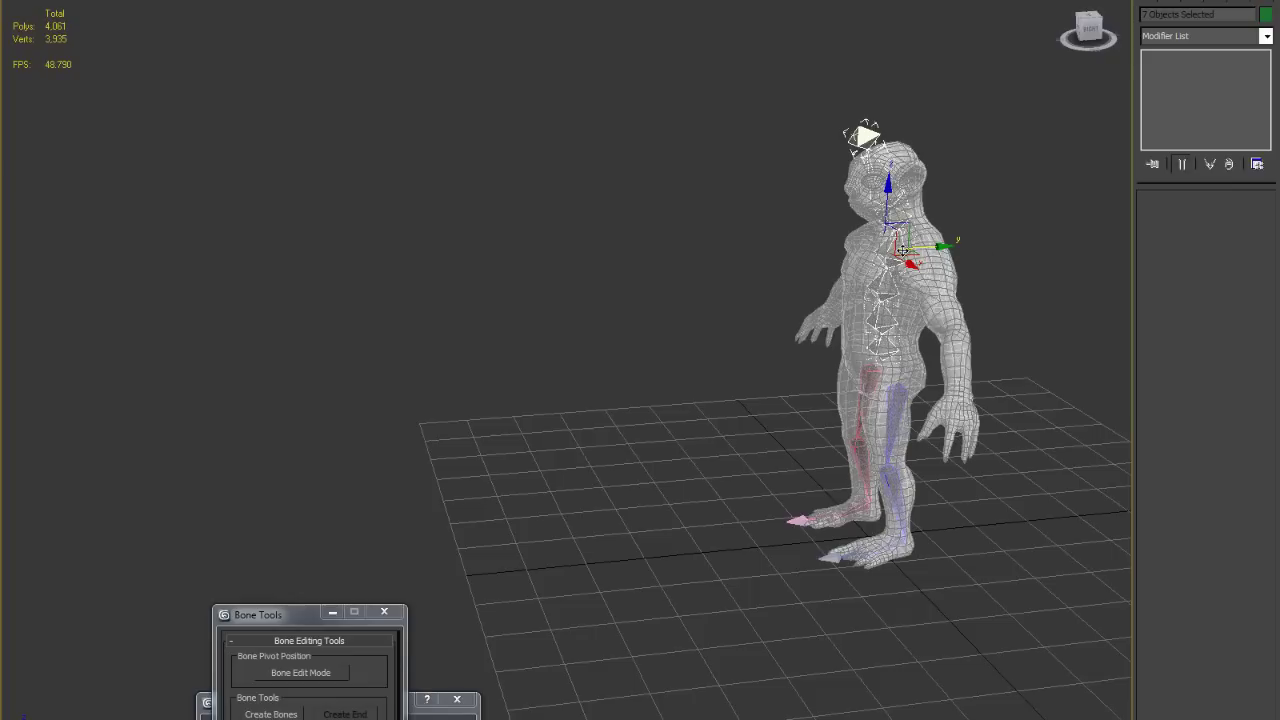
pyautogui.keyDown('alt'); pyautogui.moveTo(694, 234); pyautogui.dragTo(743, 240, button='middle'); pyautogui.keyUp('alt')
pyautogui.keyDown('alt'); pyautogui.moveTo(903, 282); pyautogui.dragTo(797, 275, button='middle'); pyautogui.keyUp('alt')
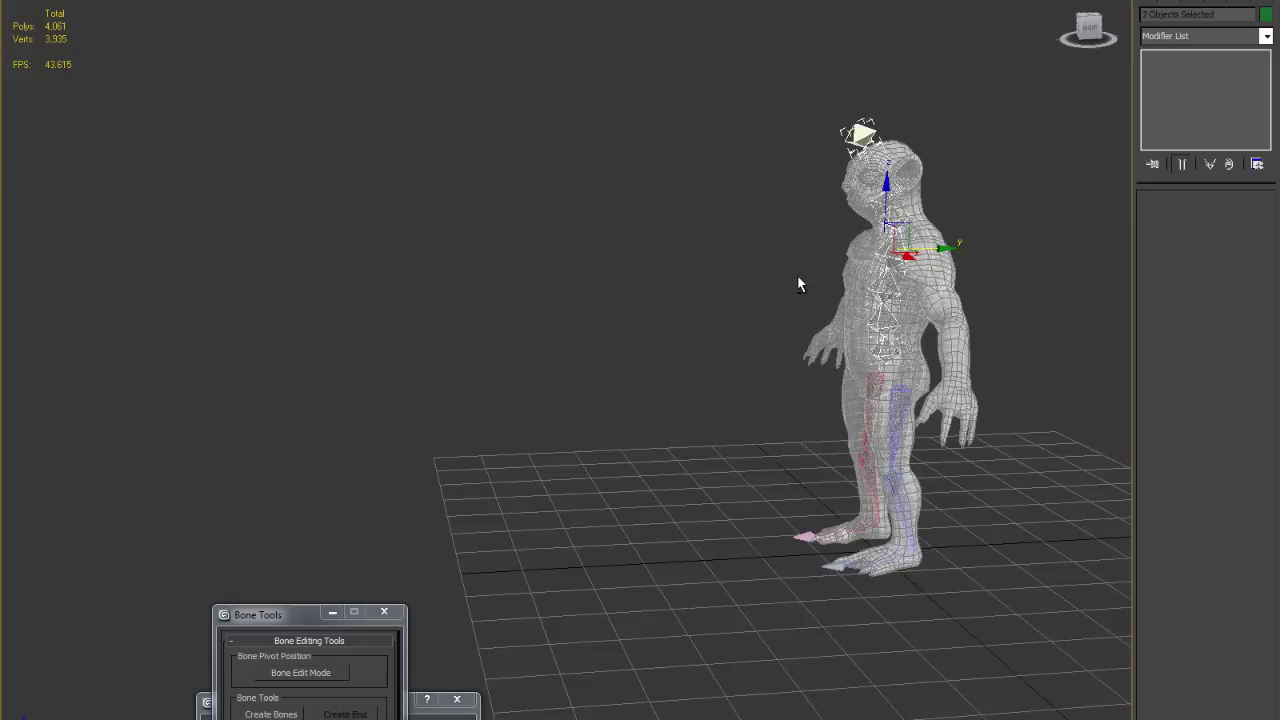
# - Maximize the front view on the creature, tuck the Bone Tools dialog away and bring the layer list into sight
pyautogui.hotkey('alt', 'w')
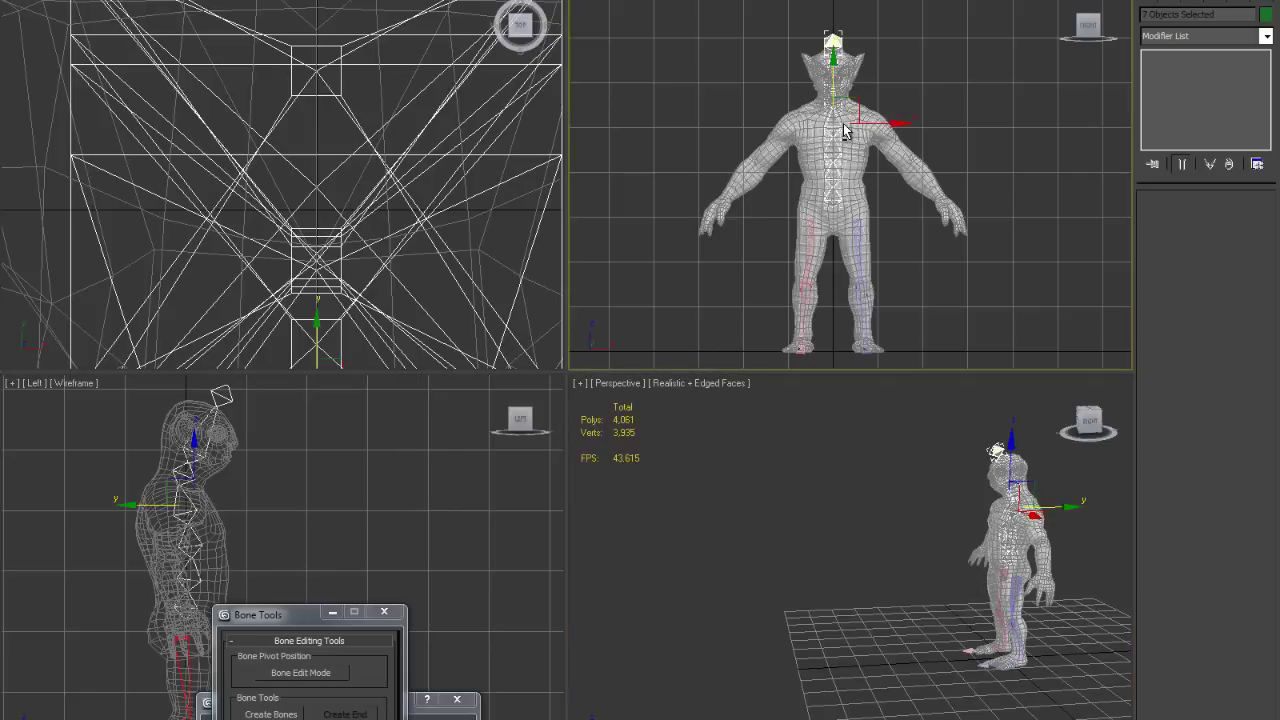
pyautogui.scroll(3, 830, 140)
pyautogui.hotkey('alt', 'w')
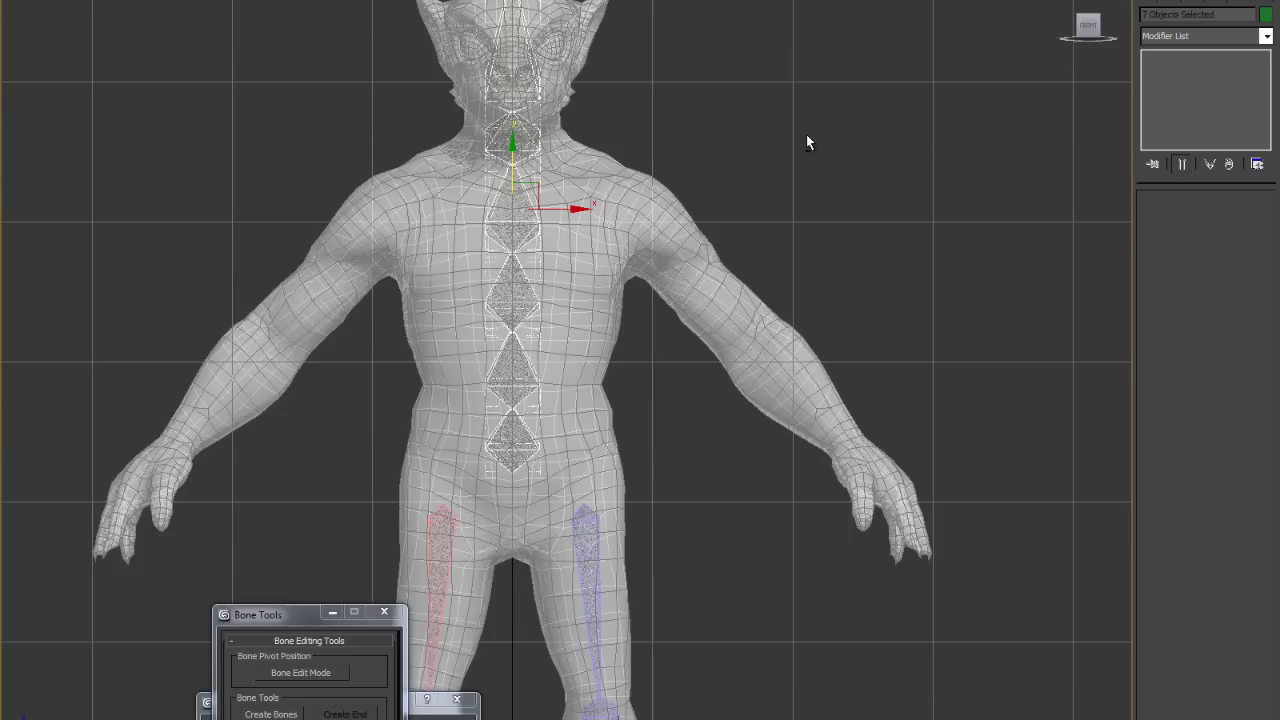
pyautogui.press('z')
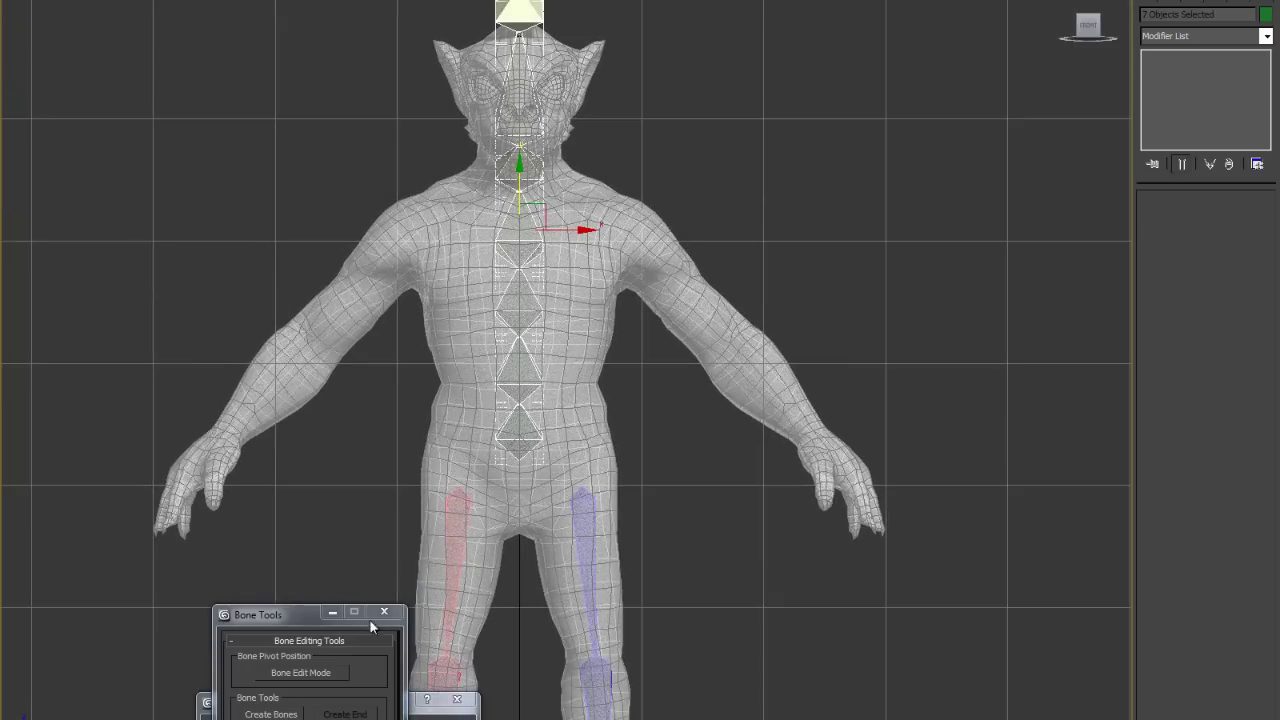
pyautogui.click(332, 612)
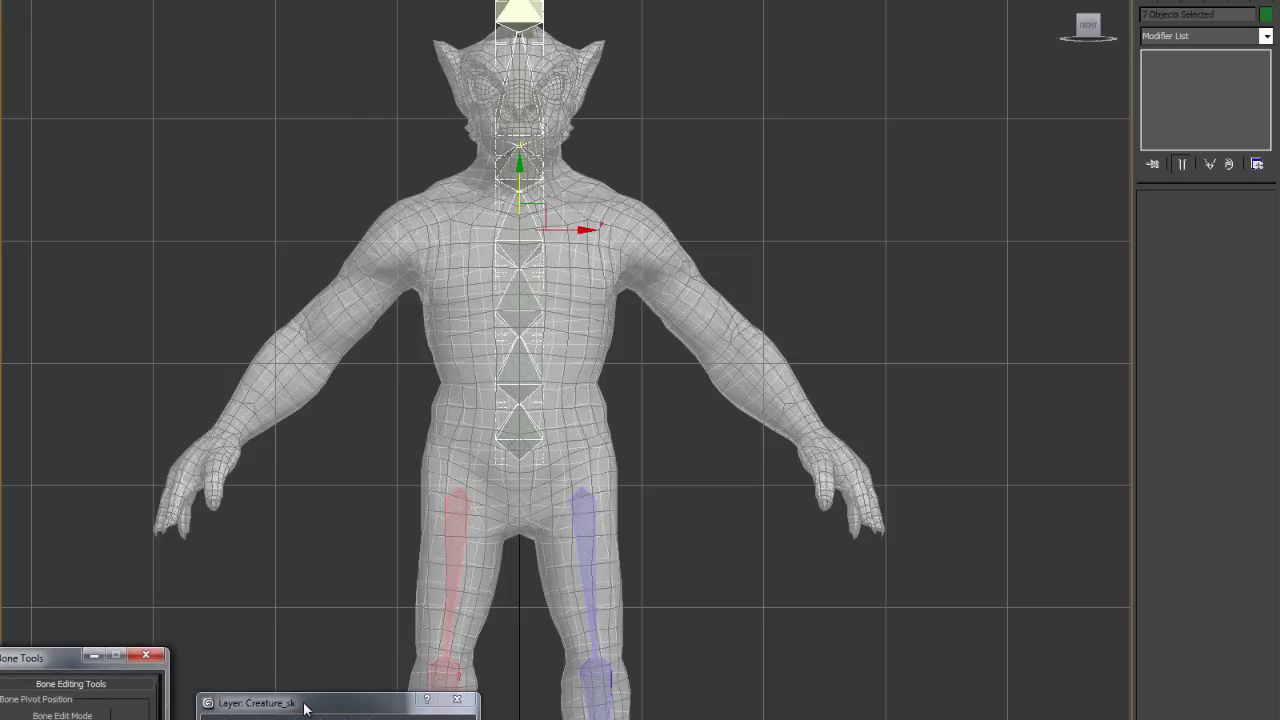
pyautogui.moveTo(323, 702); pyautogui.dragTo(300, 562)
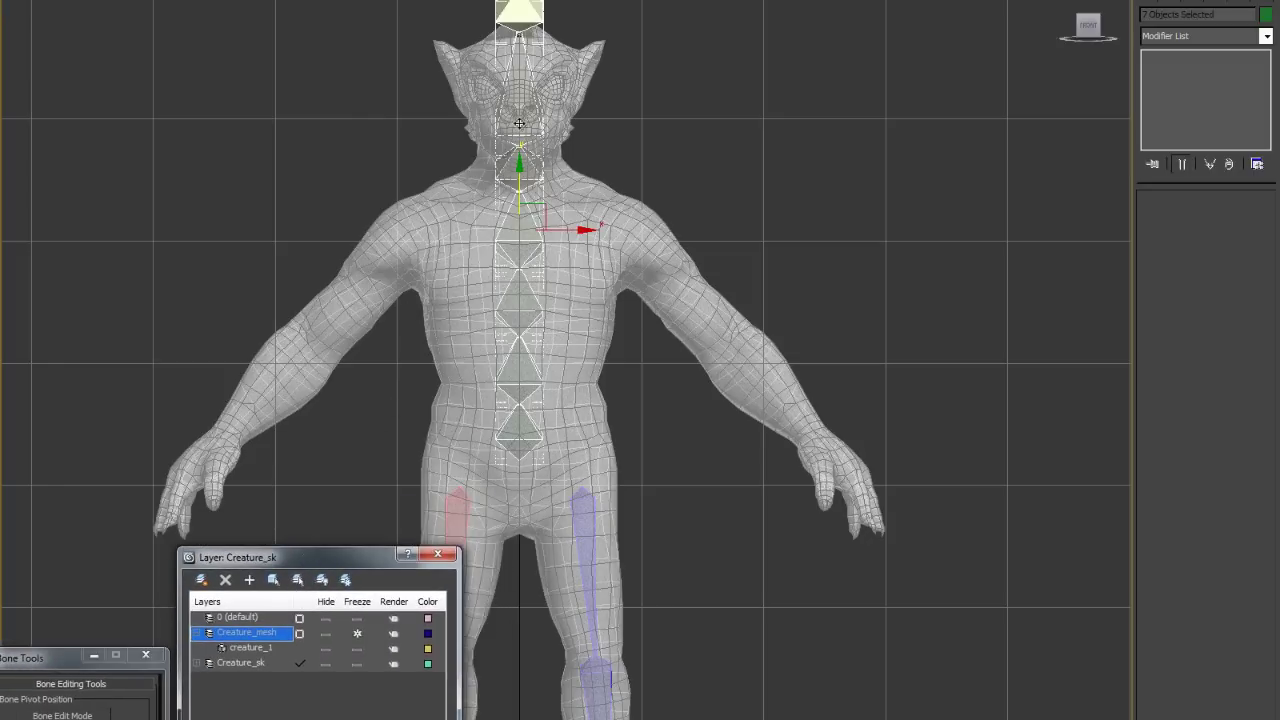
# - Unfreeze the Creature_mesh layer and turn off see-through display for the creature mesh
pyautogui.click(359, 633)
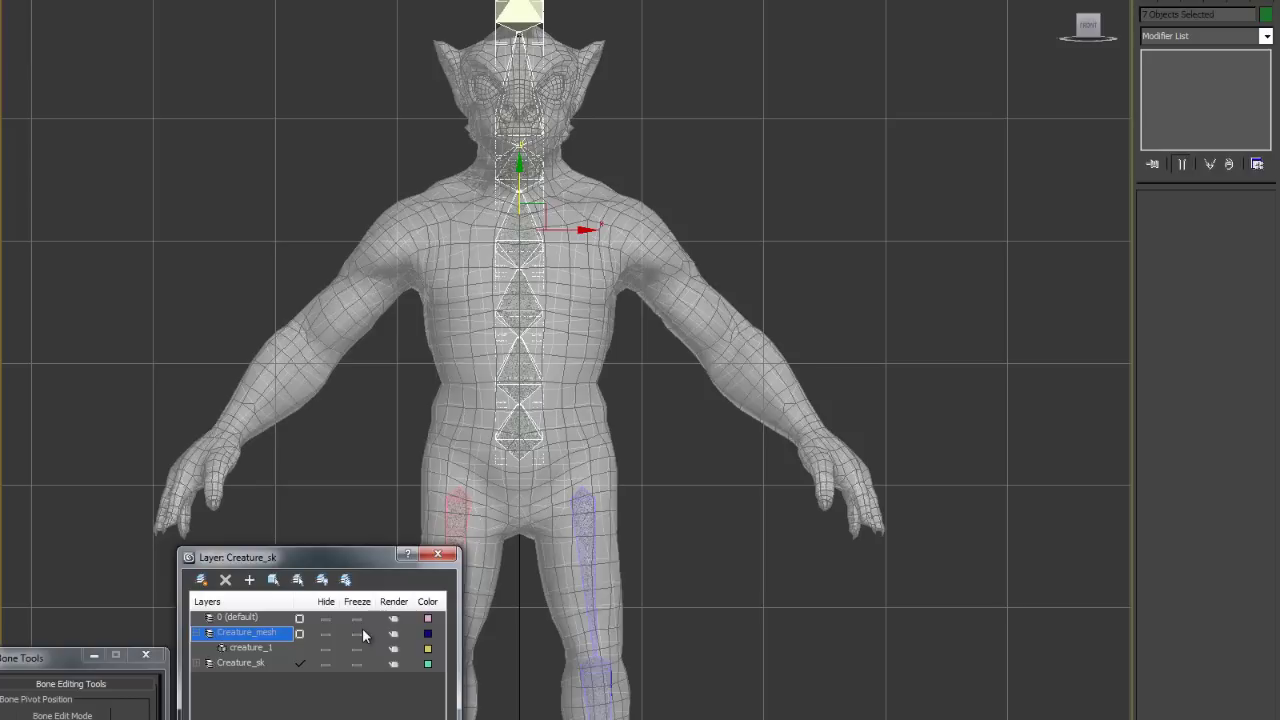
pyautogui.click(603, 297)
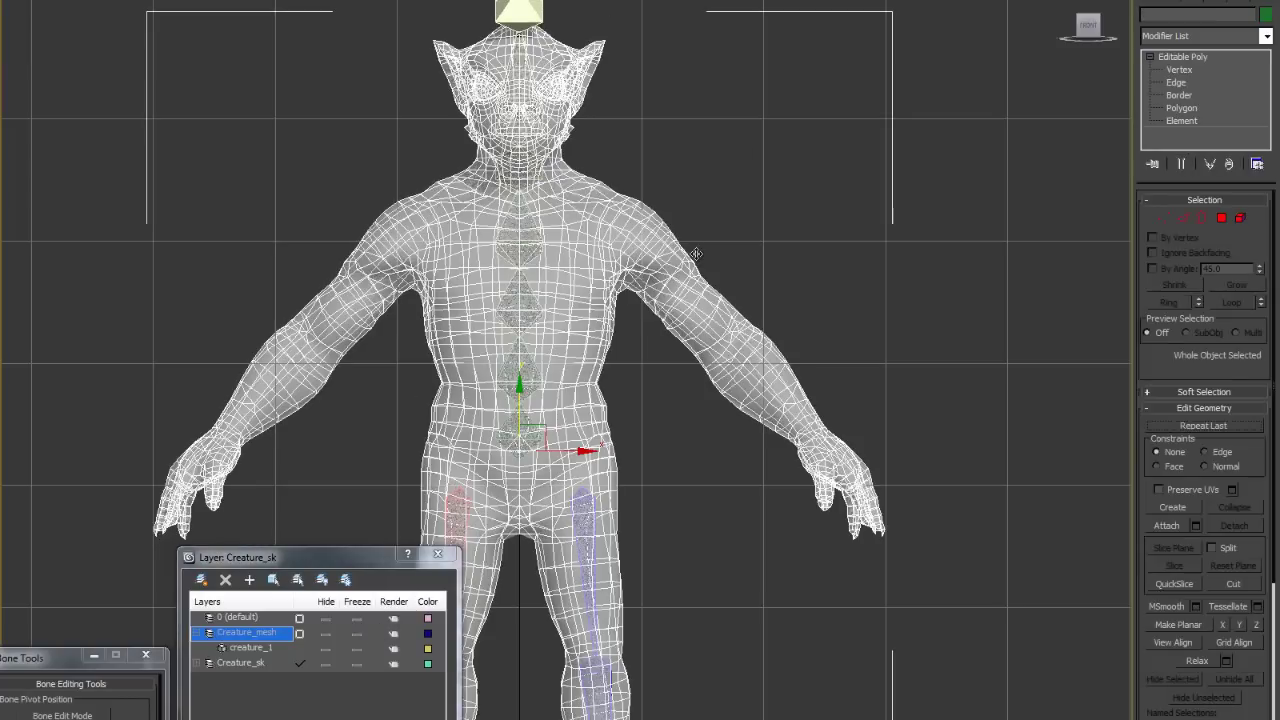
pyautogui.hotkey('alt', 'x')
pyautogui.click(976, 243)
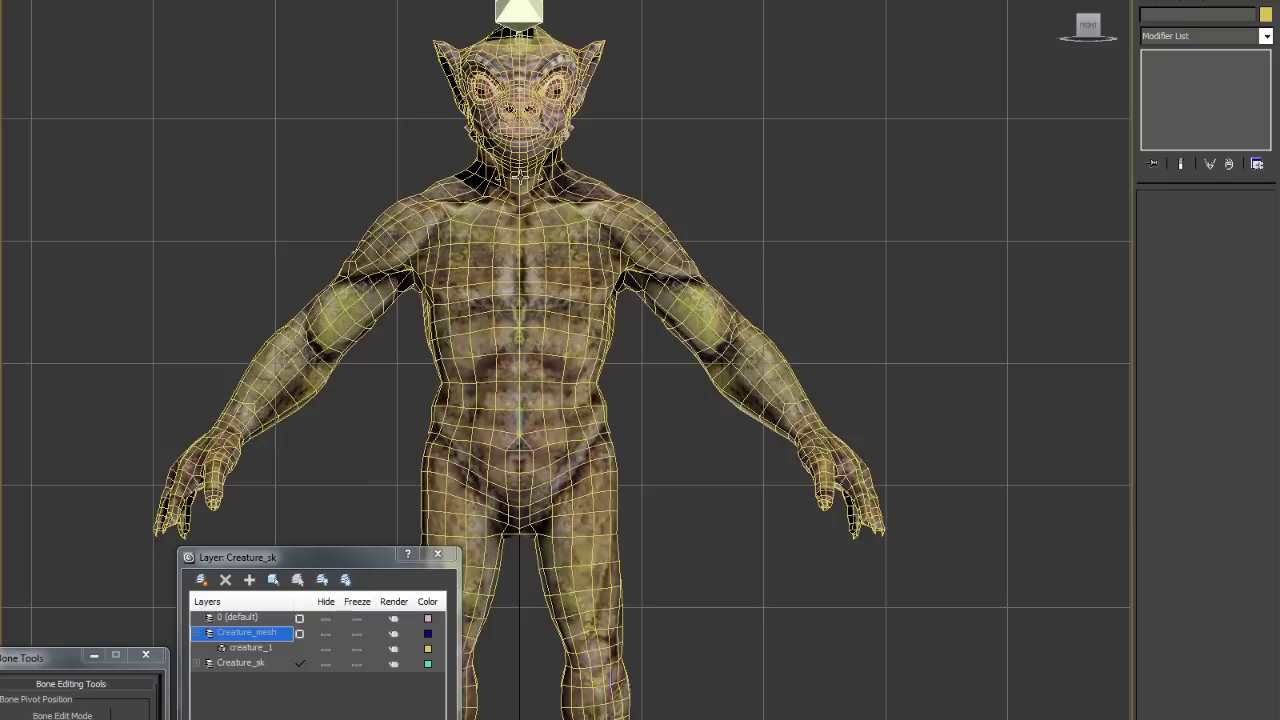
pyautogui.scroll(-1, 645, 190)
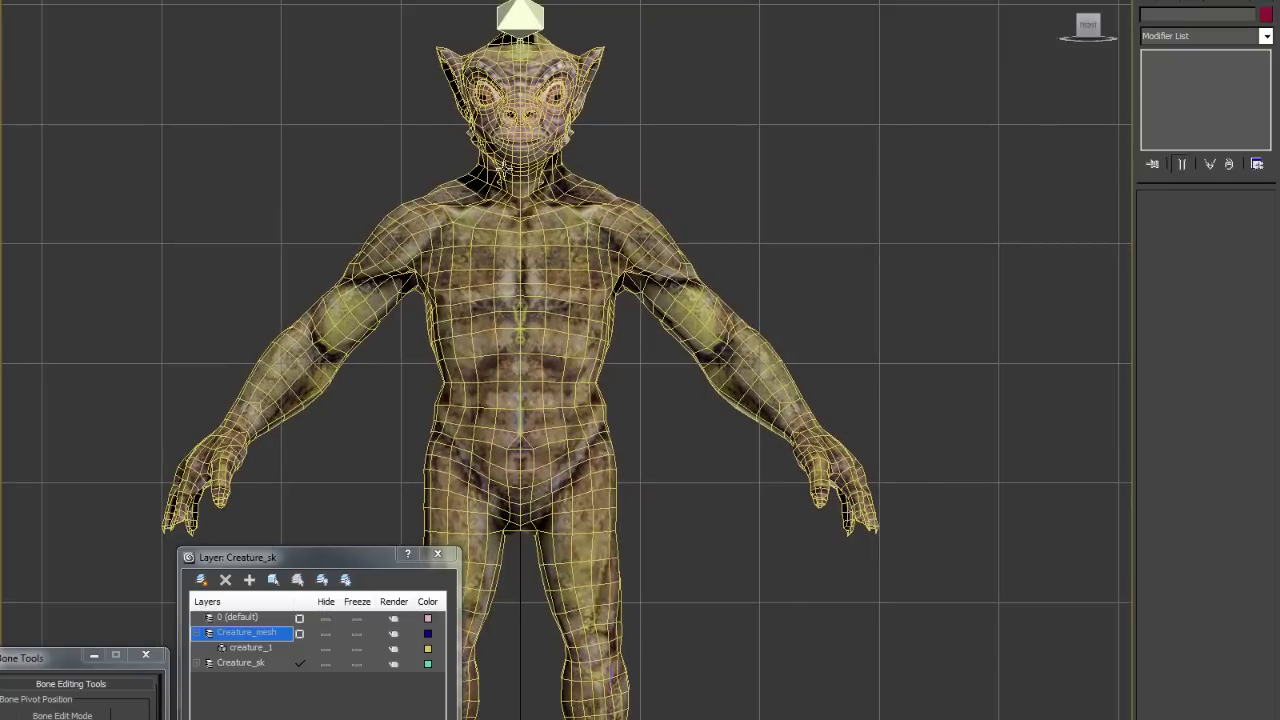
pyautogui.scroll(-3, 640, 170)
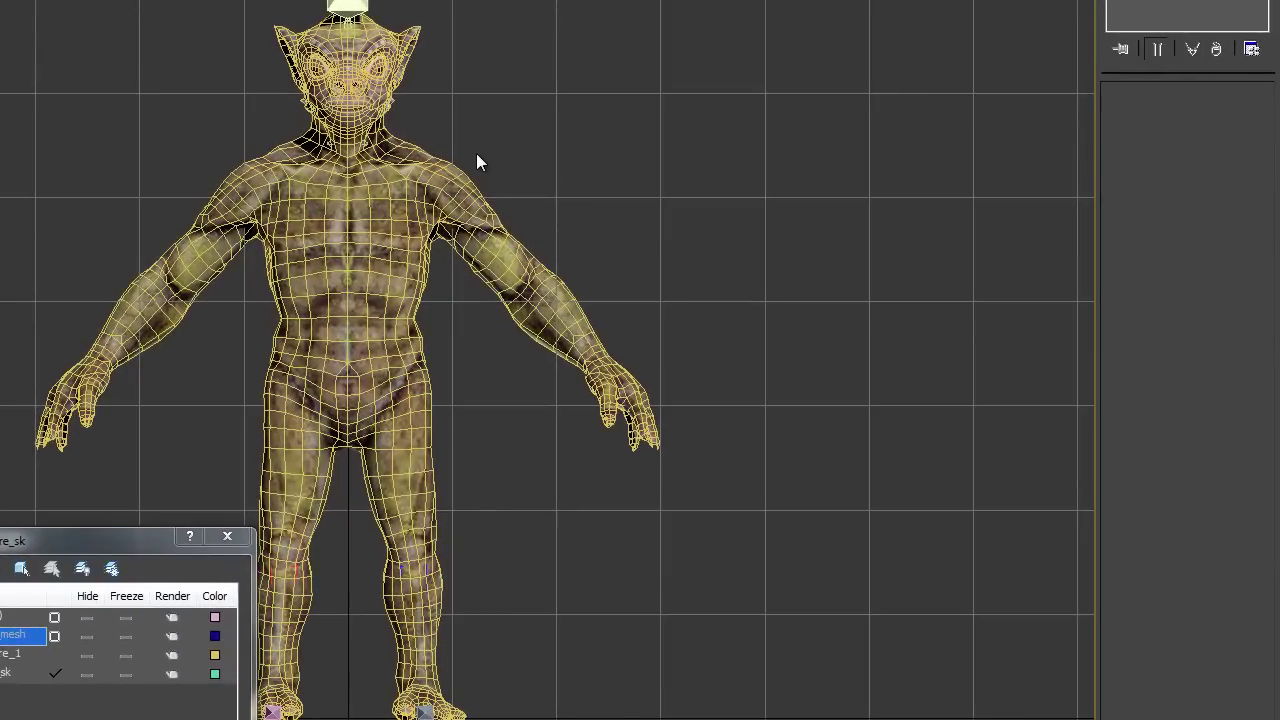
# - Select the creature mesh, restore the four-view layout, freeze the Creature_mesh layer again and activate the front view
pyautogui.click(402, 258)
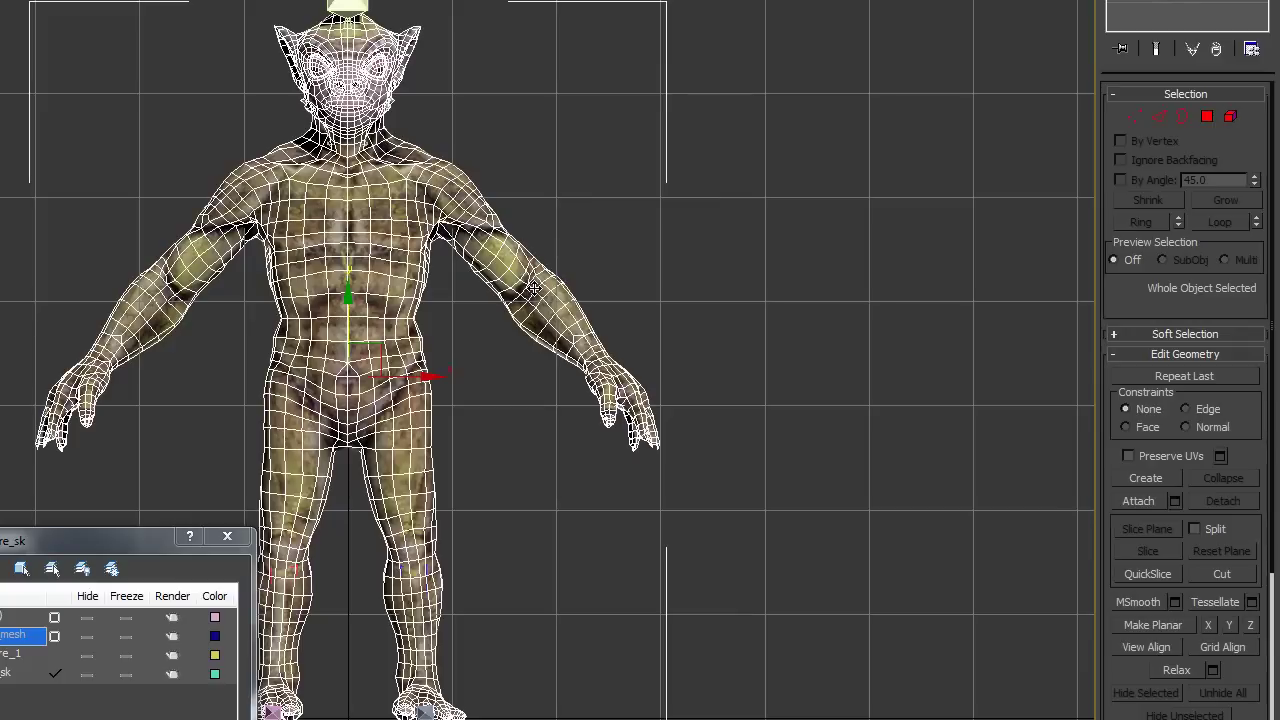
pyautogui.hotkey('alt', 'w')
pyautogui.keyDown('alt'); pyautogui.moveTo(746, 423); pyautogui.dragTo(759, 476, button='middle'); pyautogui.keyUp('alt')
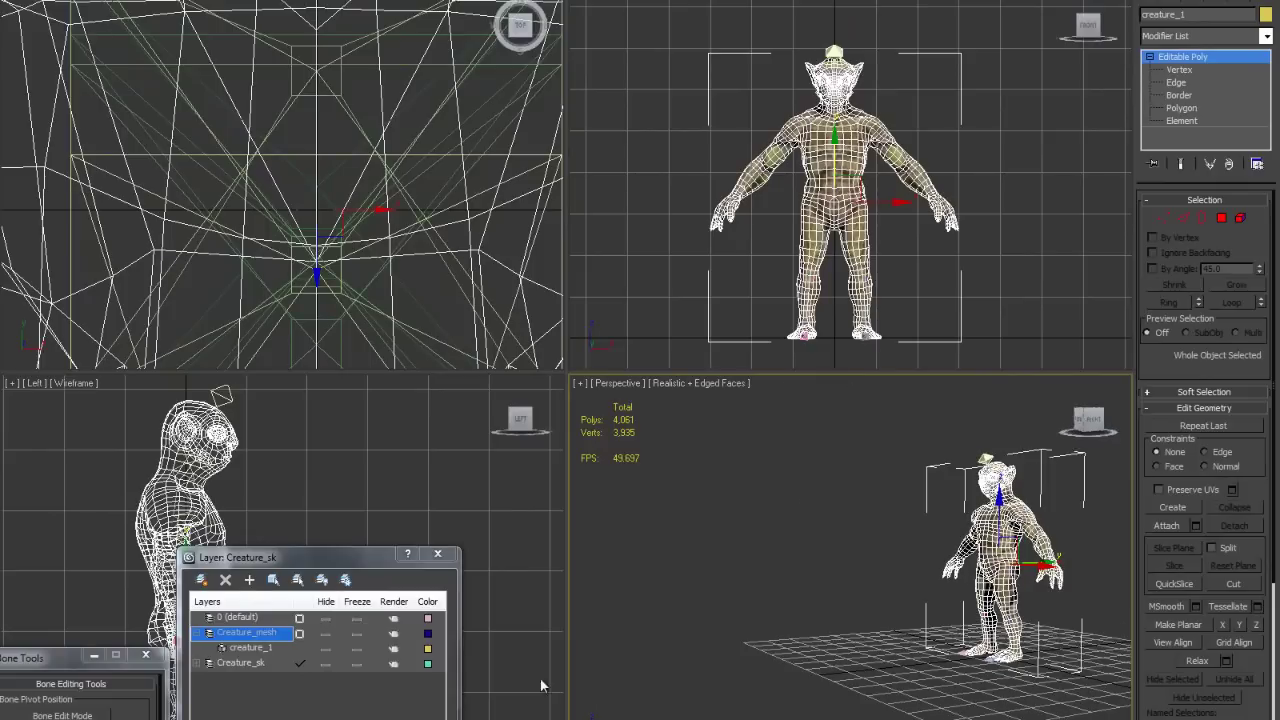
pyautogui.click(357, 633)
pyautogui.click(889, 214)
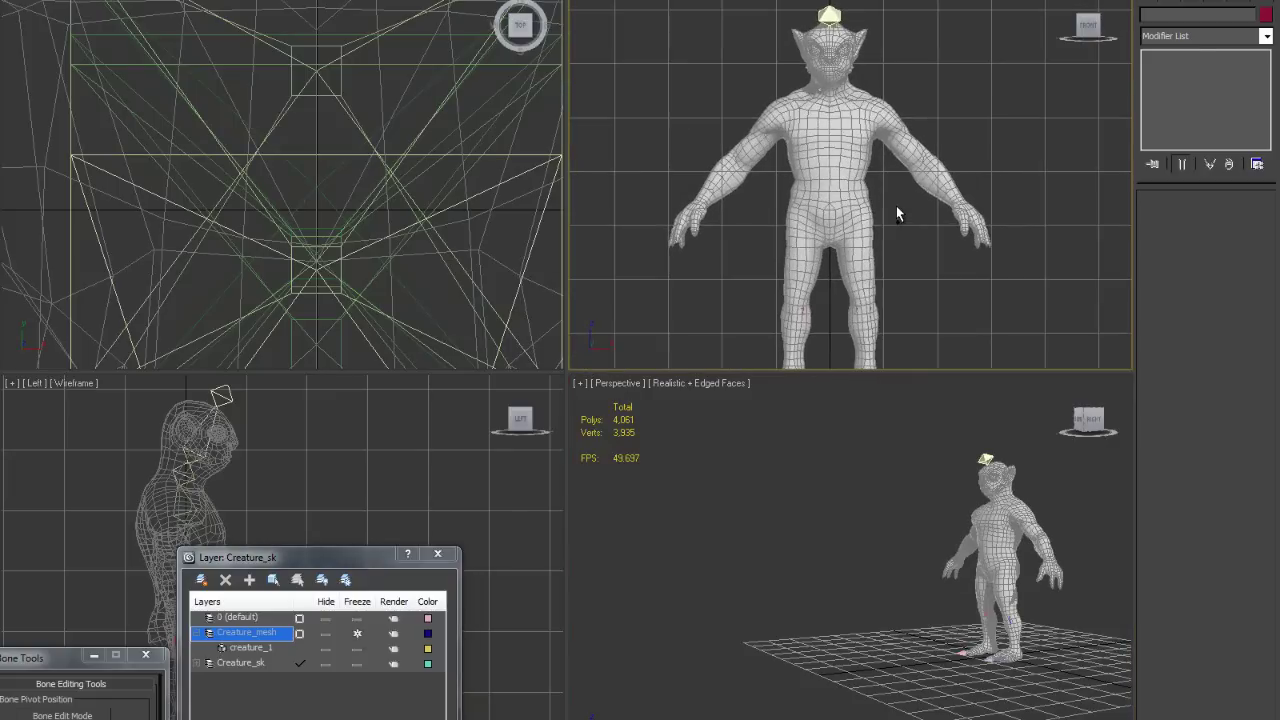
# - Make the creature mesh see-through in the maximized front view, unfreezing the Creature_mesh layer for the change and freezing it again
pyautogui.hotkey('alt', 'w')
pyautogui.scroll(2, 750, 492)
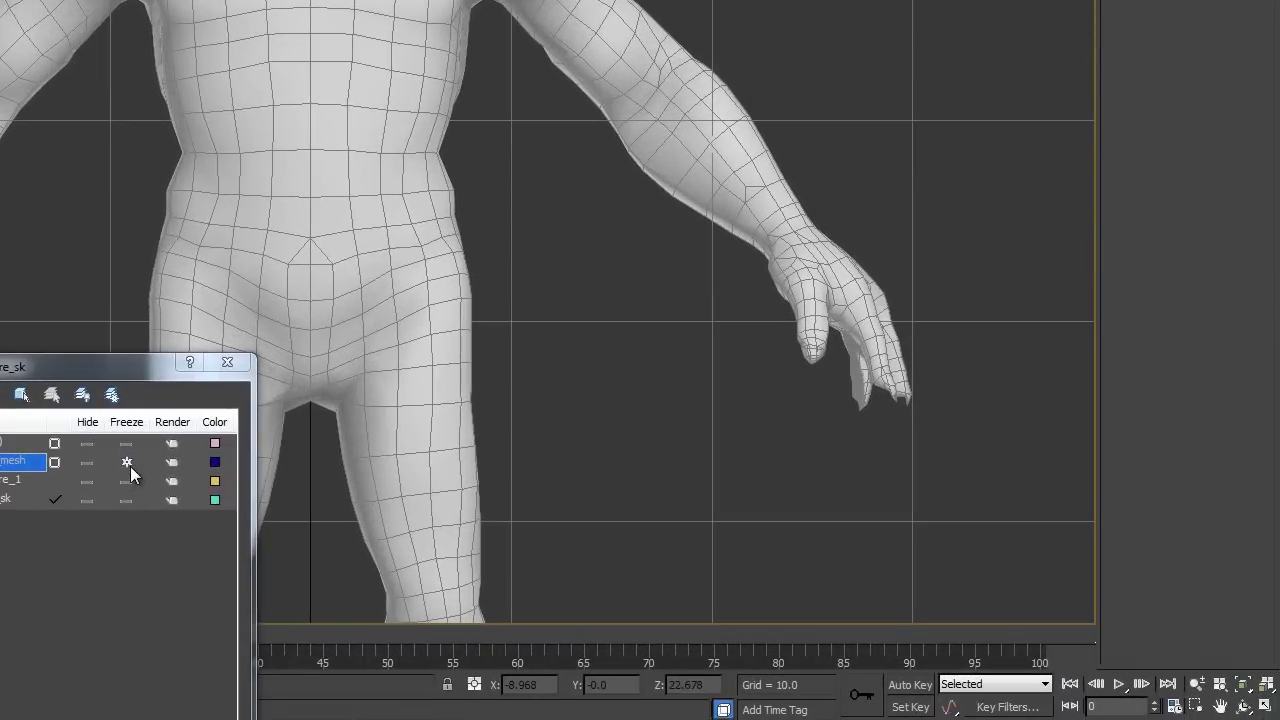
pyautogui.click(127, 462)
pyautogui.click(404, 237)
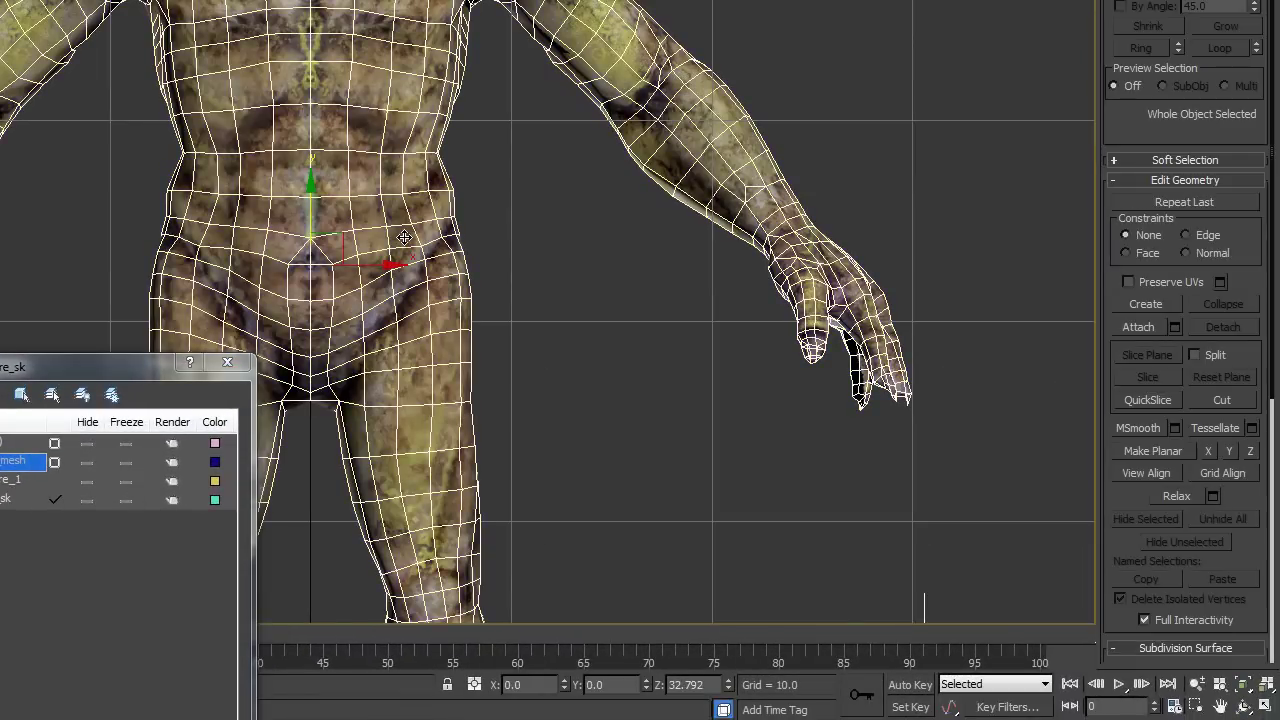
pyautogui.hotkey('alt', 'x')
pyautogui.scroll(-2, 532, 206)
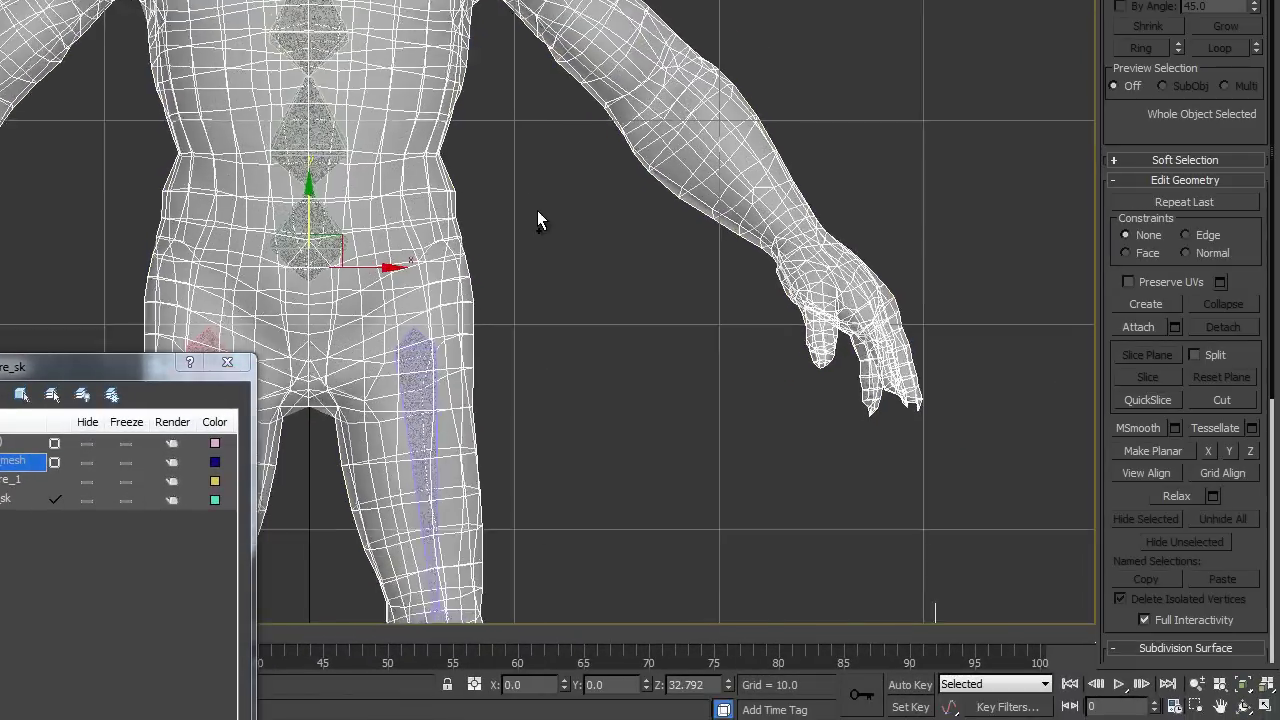
pyautogui.moveTo(548, 253); pyautogui.dragTo(548, 205, button='middle')
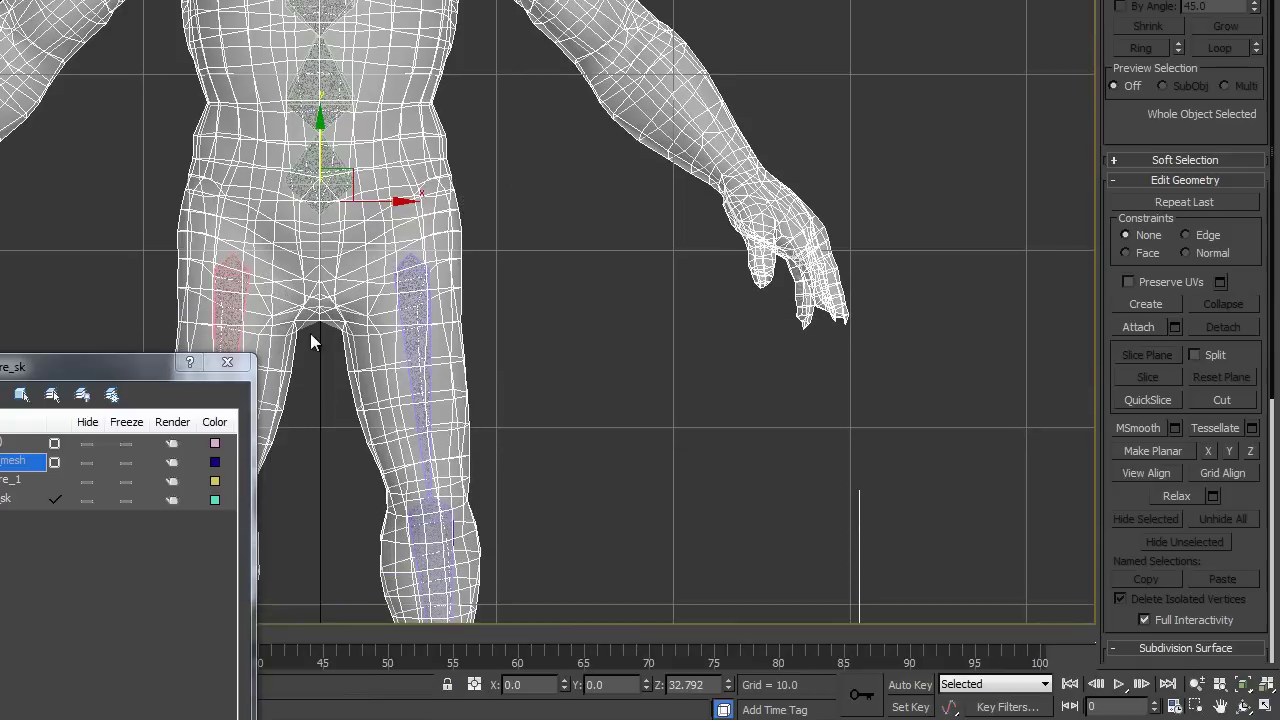
pyautogui.click(125, 462)
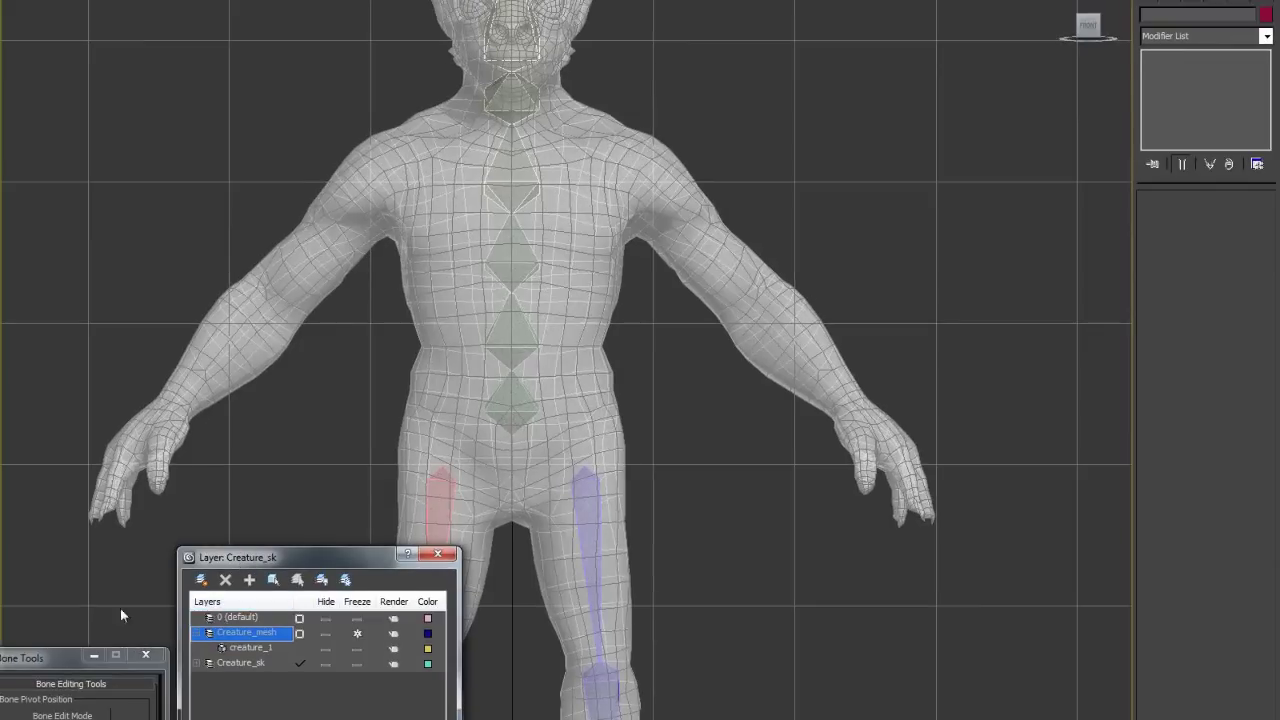
# - Create a bone chain from the creature's collarbone through the shoulder, elbow and wrist to the fingertips on the side of the blue leg bones
pyautogui.moveTo(37, 640); pyautogui.dragTo(122, 126)
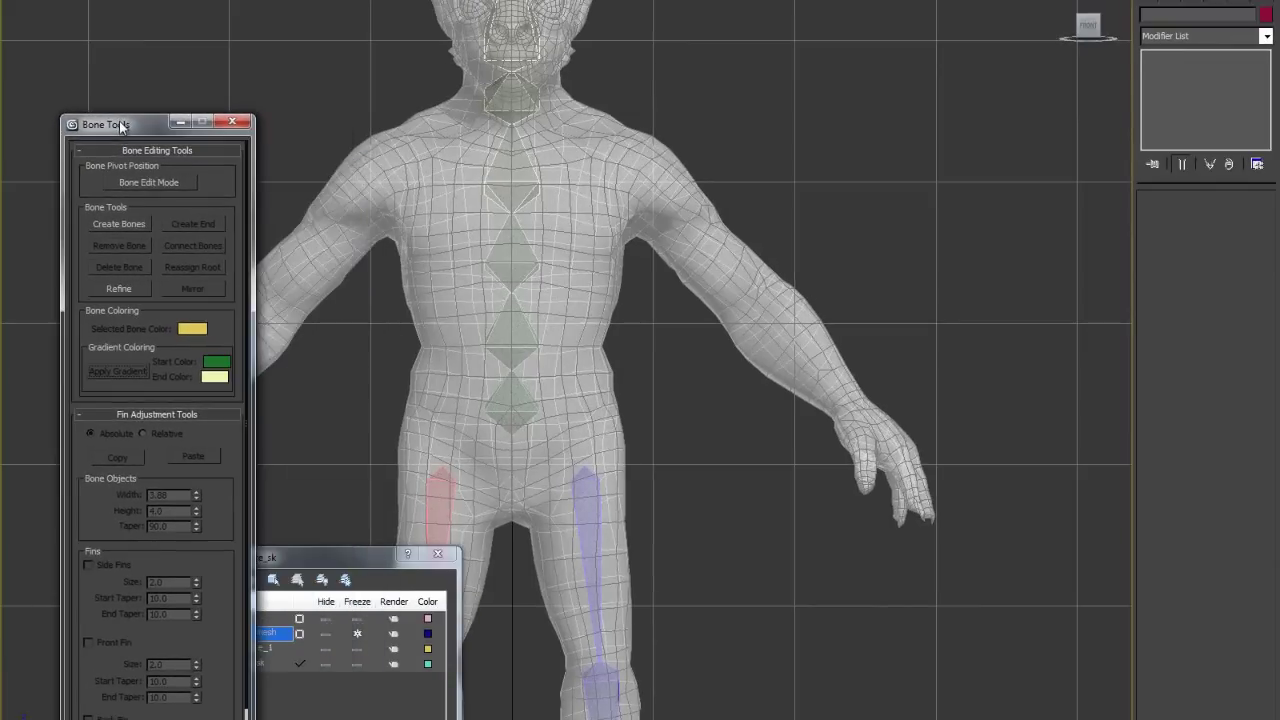
pyautogui.click(121, 227)
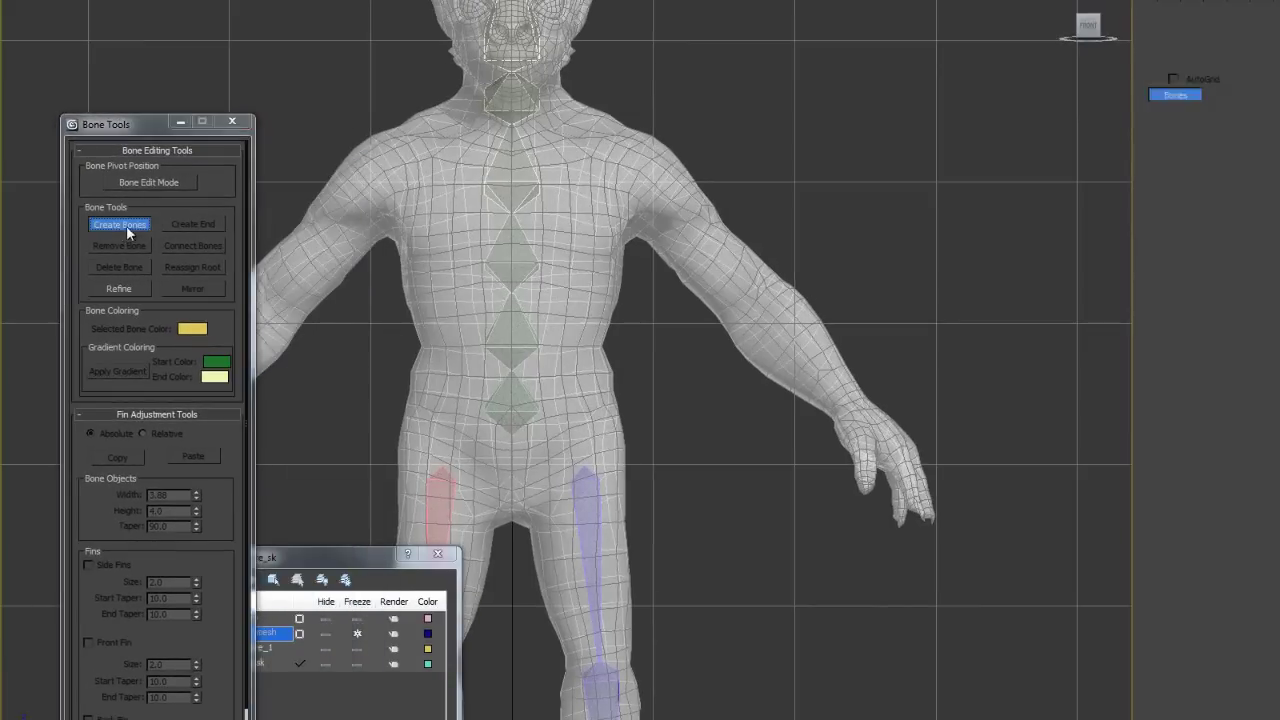
pyautogui.click(571, 189)
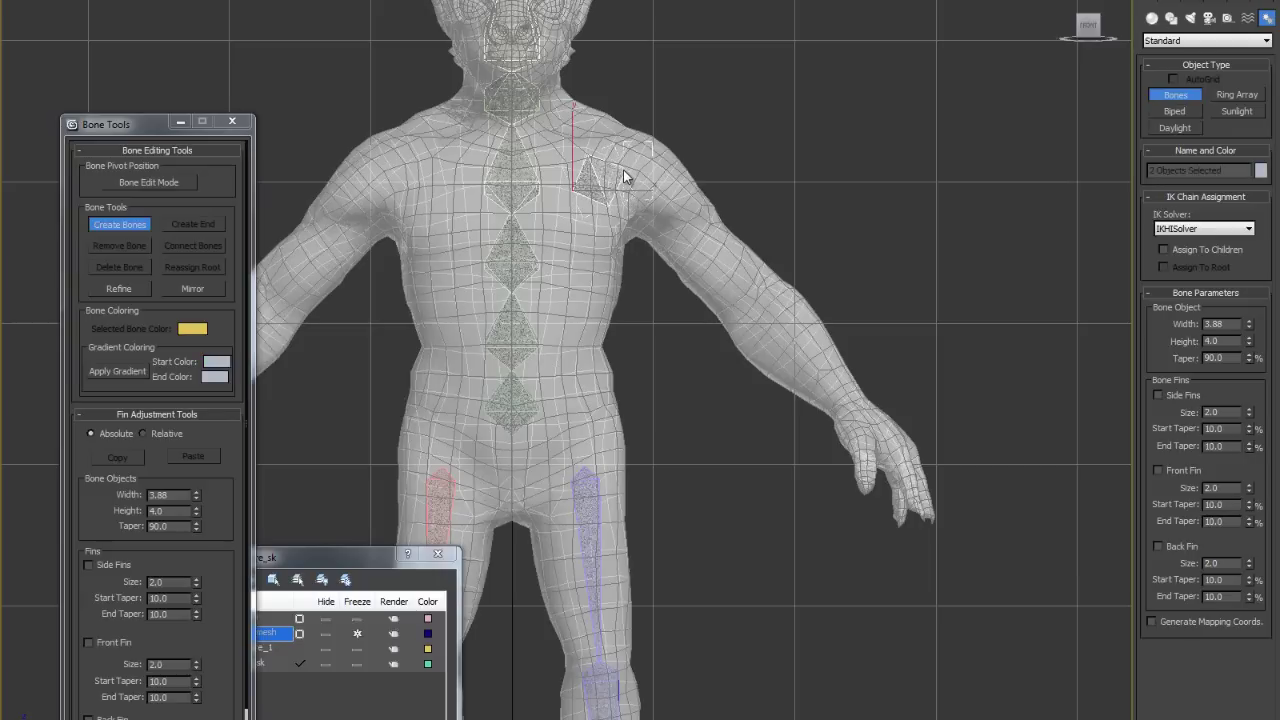
pyautogui.click(629, 176)
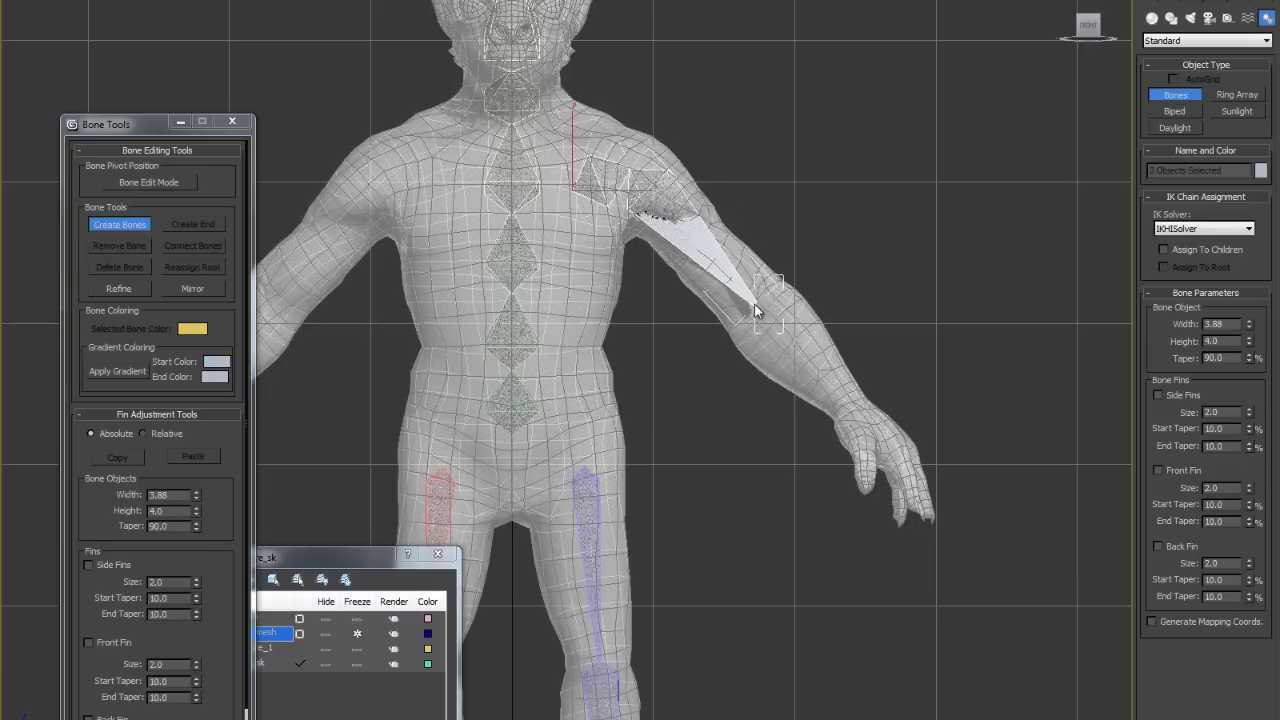
pyautogui.click(755, 311)
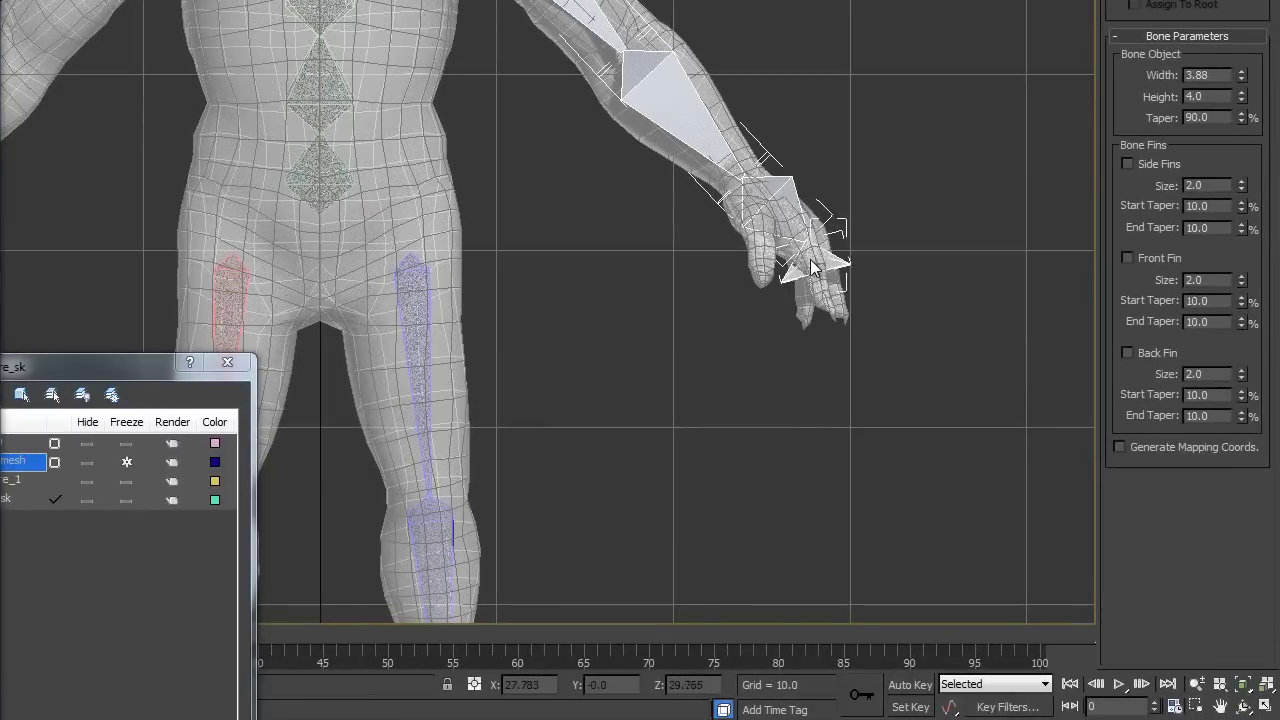
pyautogui.click(823, 286)
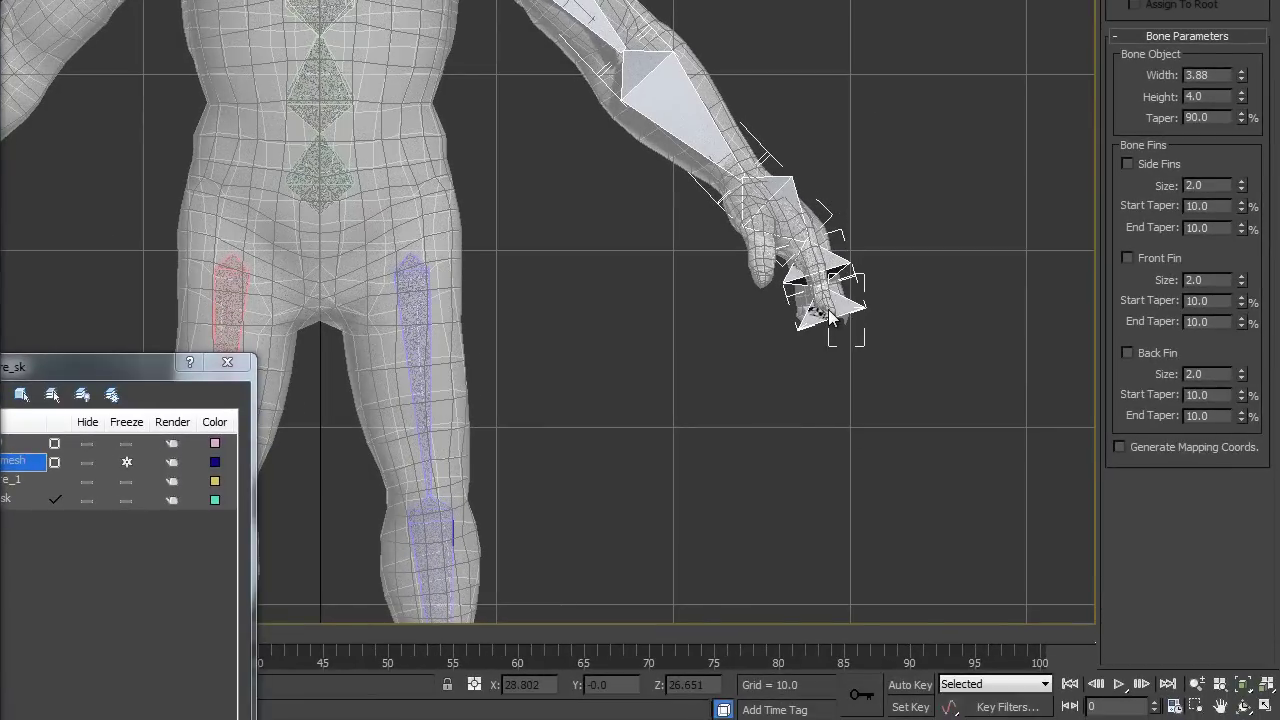
pyautogui.click(844, 347)
pyautogui.rightClick(844, 348)
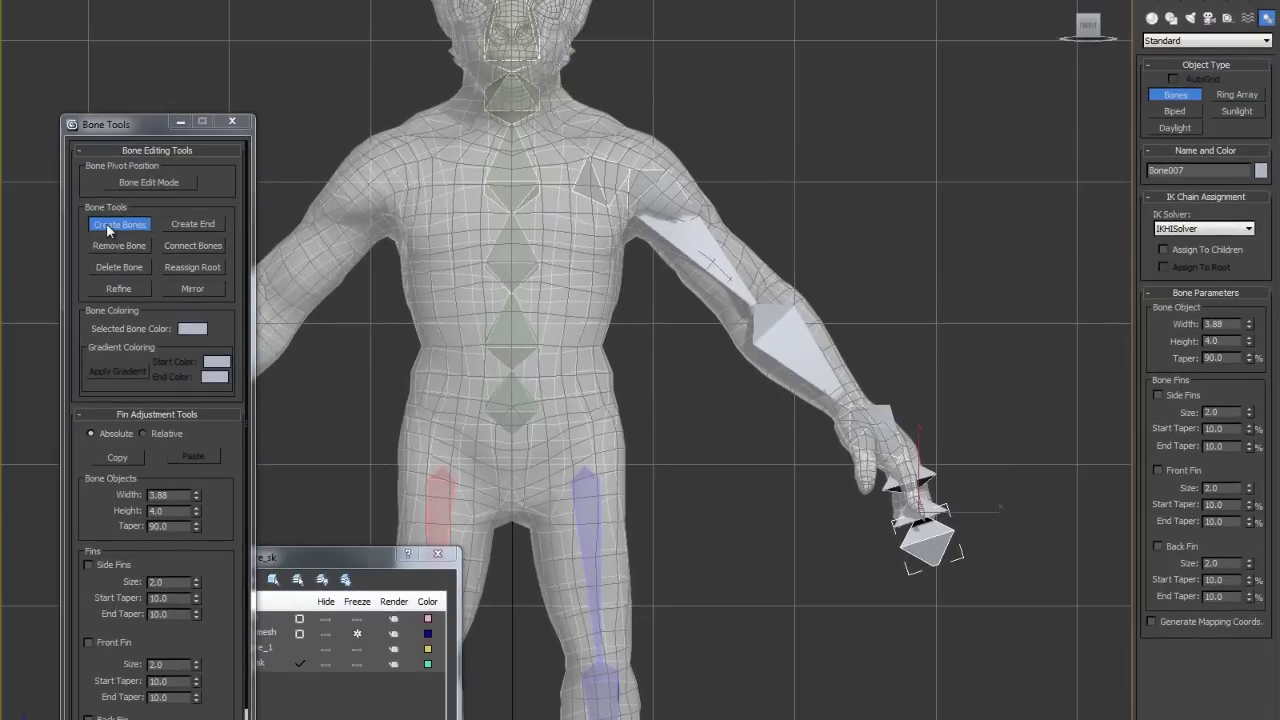
pyautogui.click(106, 223)
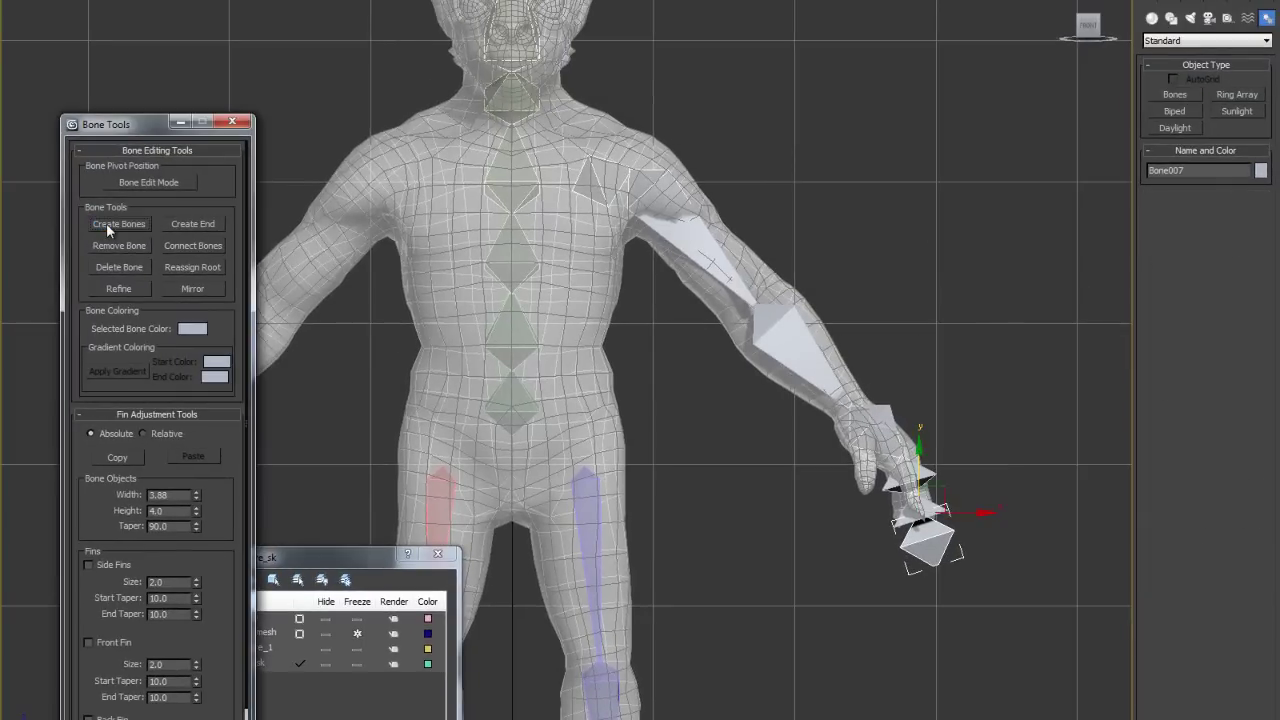
# - Examine the new arm bones' selection and their depth inside the mesh from the side in the maximized perspective view
pyautogui.click(596, 180)
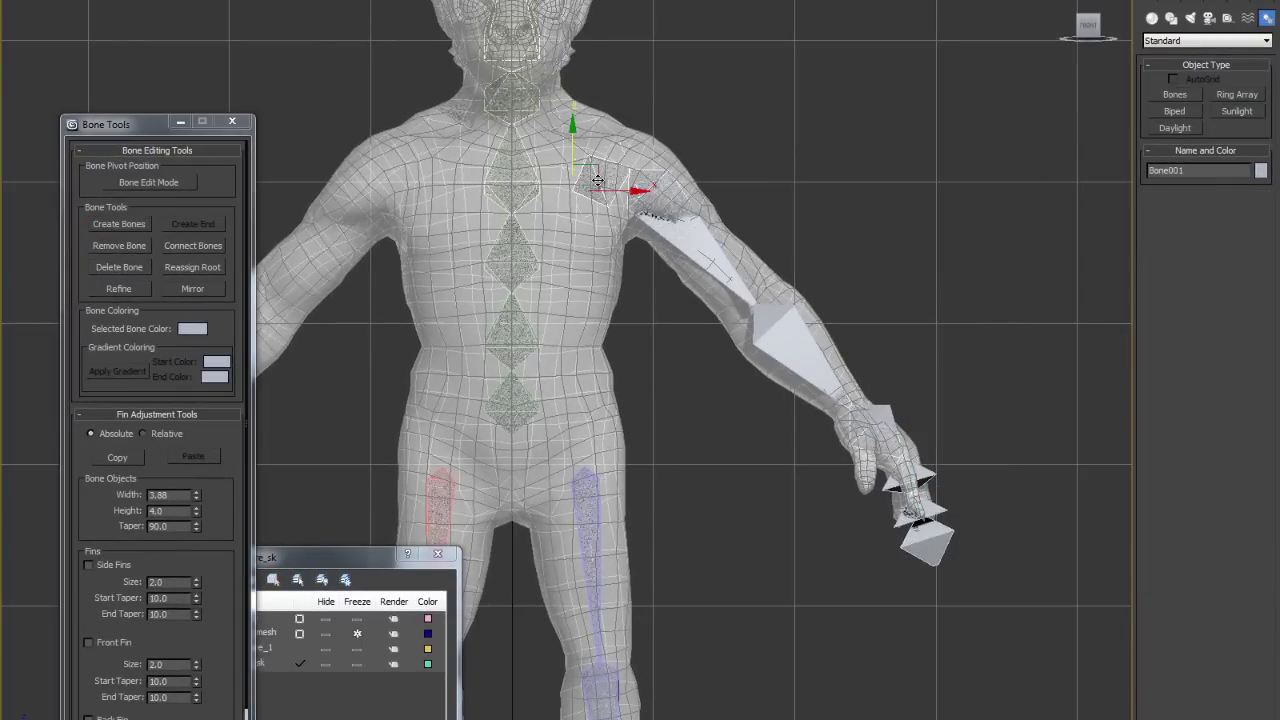
pyautogui.doubleClick(668, 176)
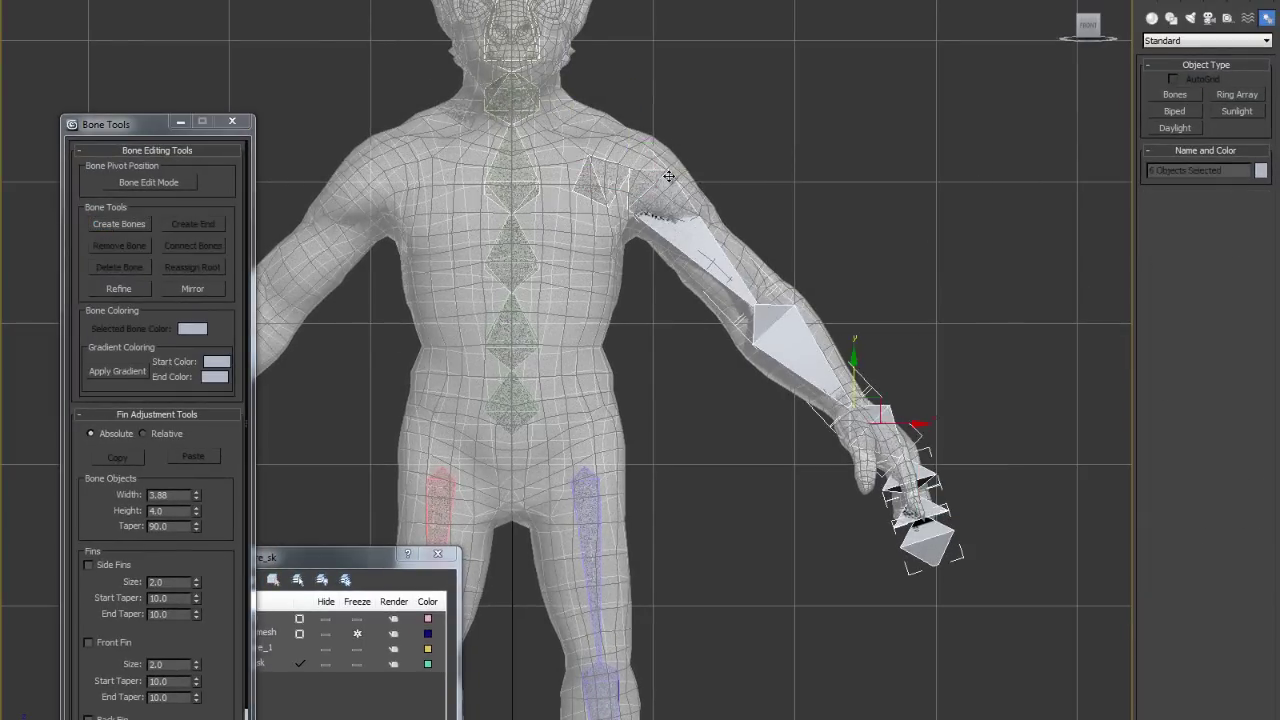
pyautogui.click(685, 231)
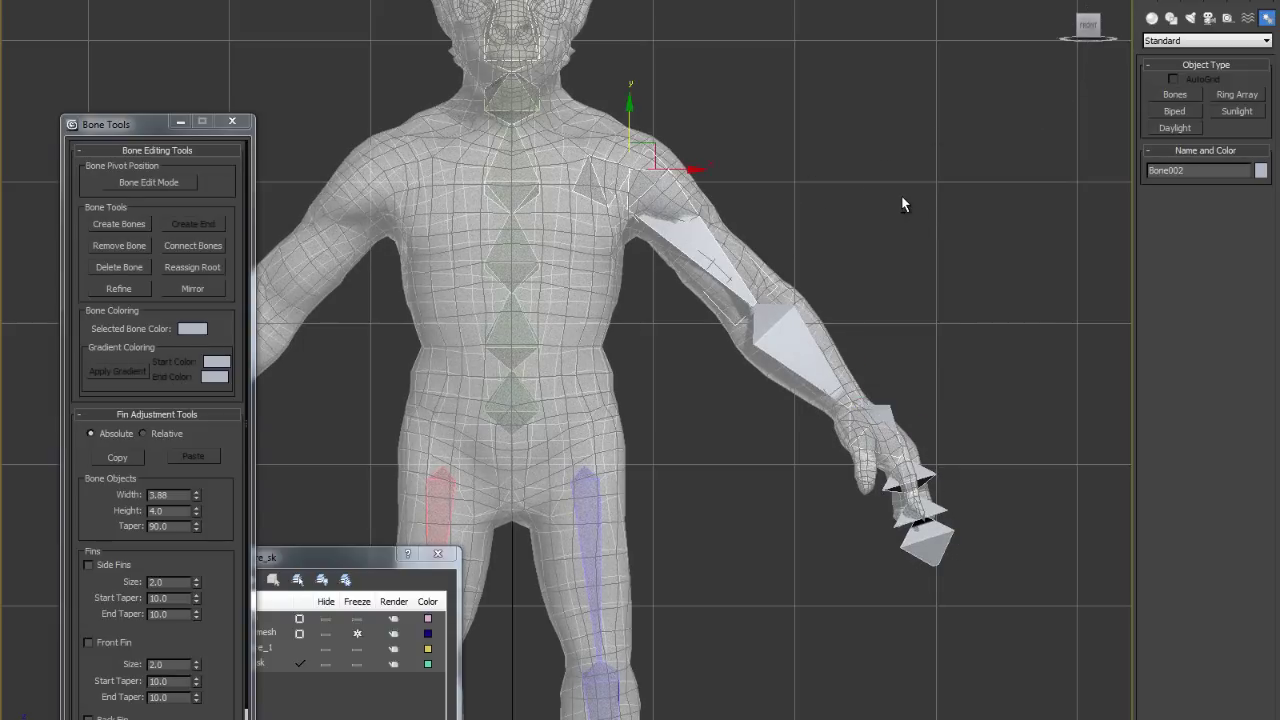
pyautogui.hotkey('alt', 'w')
pyautogui.hotkey('alt', 'w')
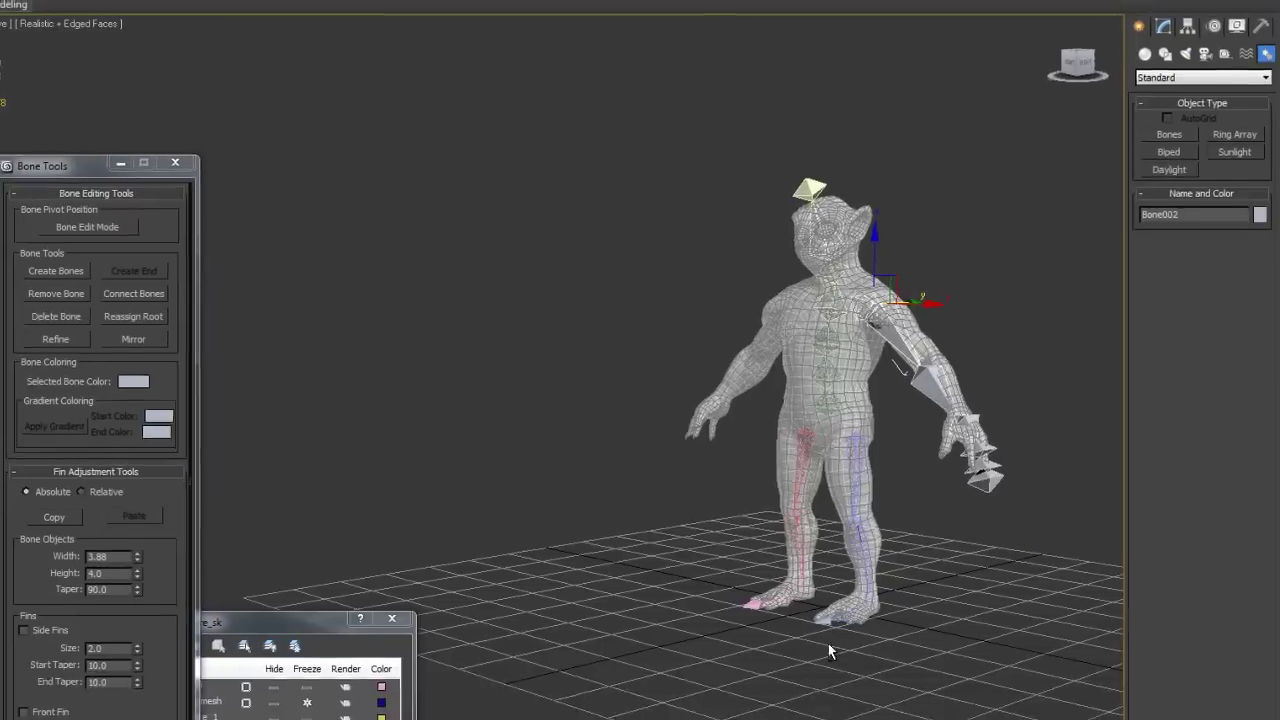
pyautogui.keyDown('alt'); pyautogui.moveTo(760, 446); pyautogui.dragTo(688, 492, button='middle'); pyautogui.keyUp('alt')
pyautogui.scroll(3, 688, 492)
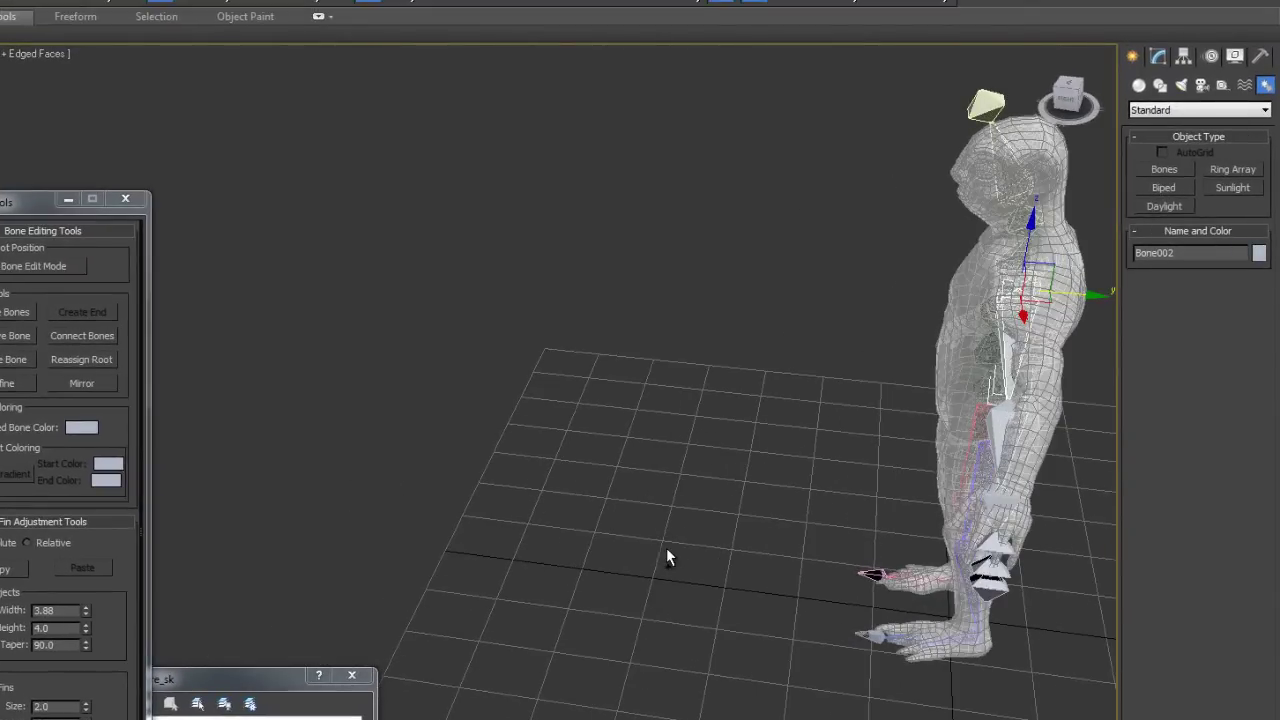
pyautogui.keyDown('alt'); pyautogui.moveTo(666, 547); pyautogui.dragTo(589, 543, button='middle'); pyautogui.keyUp('alt')
pyautogui.scroll(2, 589, 543)
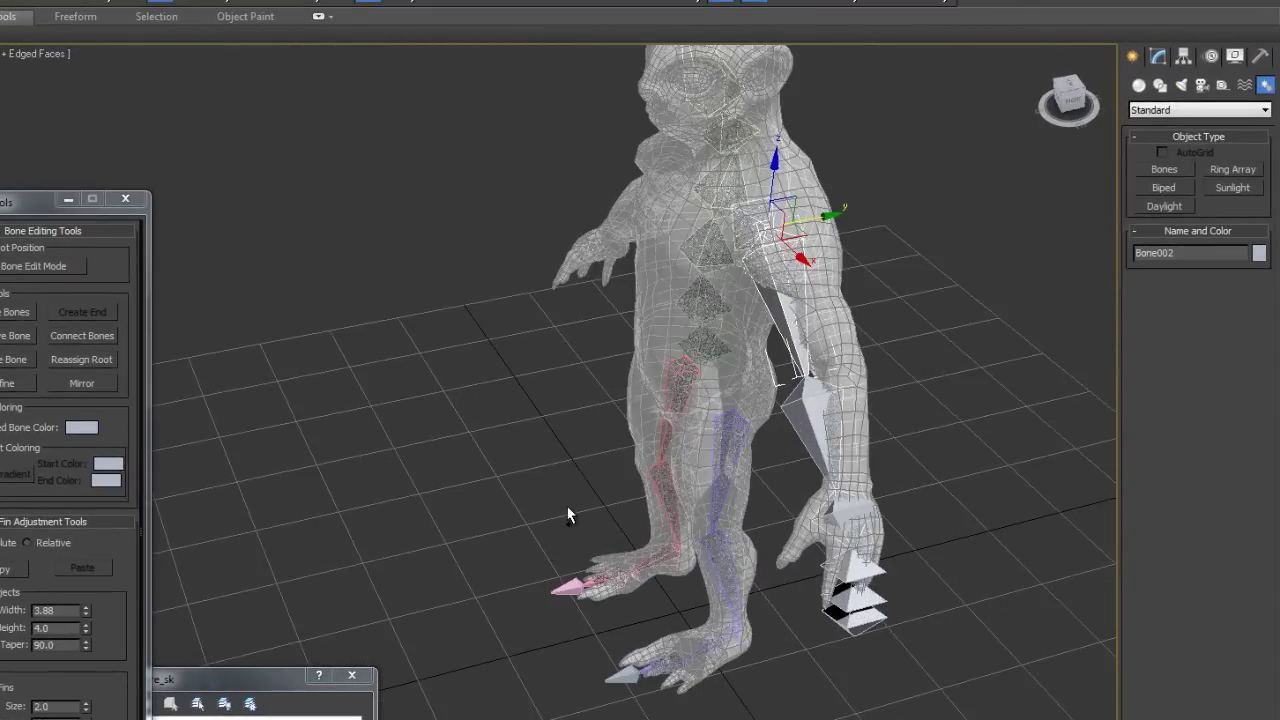
# - Move the arm chain's collarbone bone backward along the Y axis so the chain sits inside the shoulder and arm
pyautogui.click(892, 215)
pyautogui.keyDown('alt'); pyautogui.moveTo(892, 215); pyautogui.dragTo(854, 254, button='middle'); pyautogui.keyUp('alt')
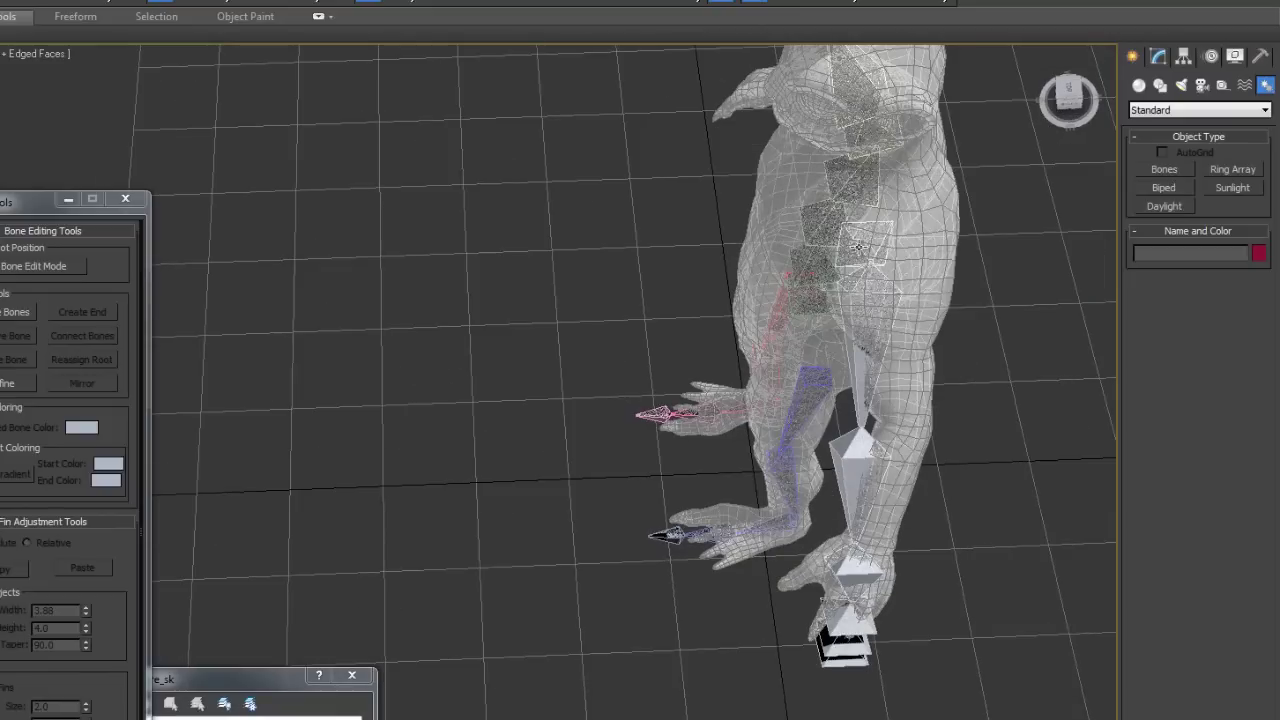
pyautogui.click(856, 246)
pyautogui.keyDown('alt'); pyautogui.moveTo(766, 254); pyautogui.dragTo(560, 400, button='middle'); pyautogui.keyUp('alt')
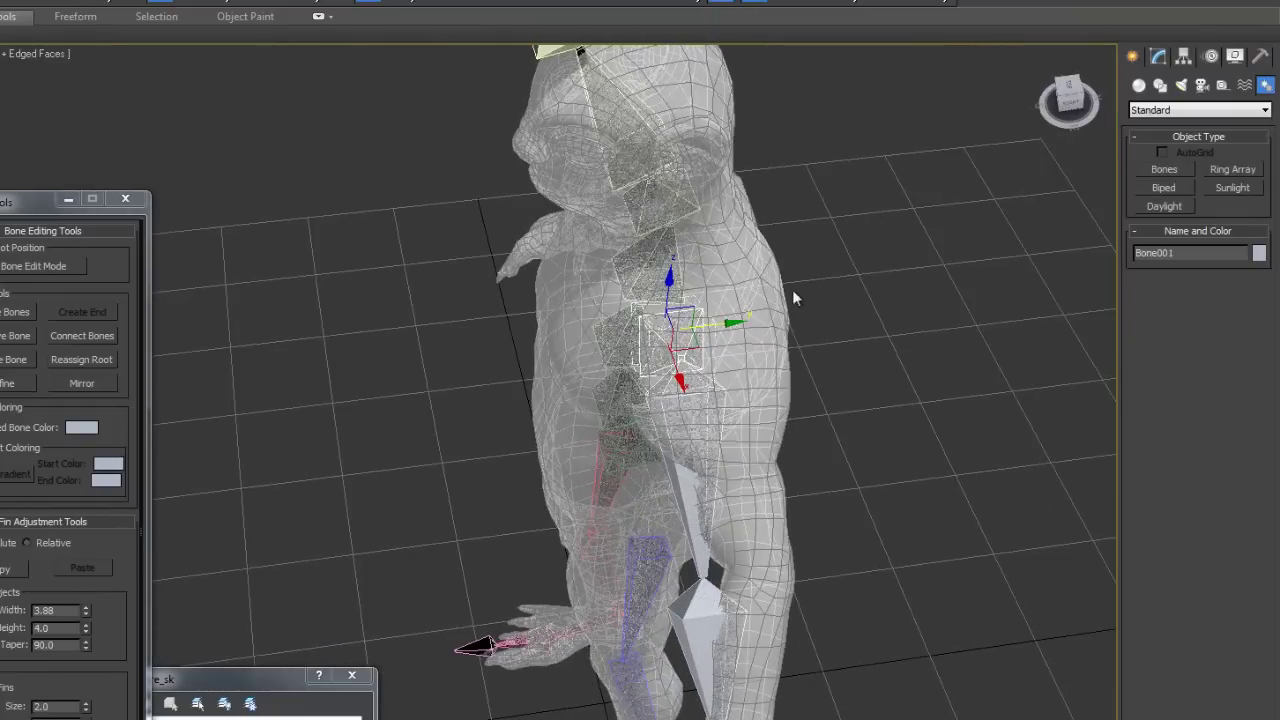
pyautogui.keyDown('alt'); pyautogui.moveTo(724, 340); pyautogui.dragTo(490, 388, button='middle'); pyautogui.keyUp('alt')
pyautogui.moveTo(740, 349); pyautogui.dragTo(783, 354)
pyautogui.keyDown('alt'); pyautogui.moveTo(783, 354); pyautogui.dragTo(872, 485, button='middle'); pyautogui.keyUp('alt')
# - Rotate the forearm bone slightly in the Local coordinate system to line it up with the creature's forearm
pyautogui.click(930, 565)
pyautogui.keyDown('alt'); pyautogui.moveTo(935, 397); pyautogui.dragTo(910, 397, button='middle'); pyautogui.keyUp('alt')
pyautogui.press('e')
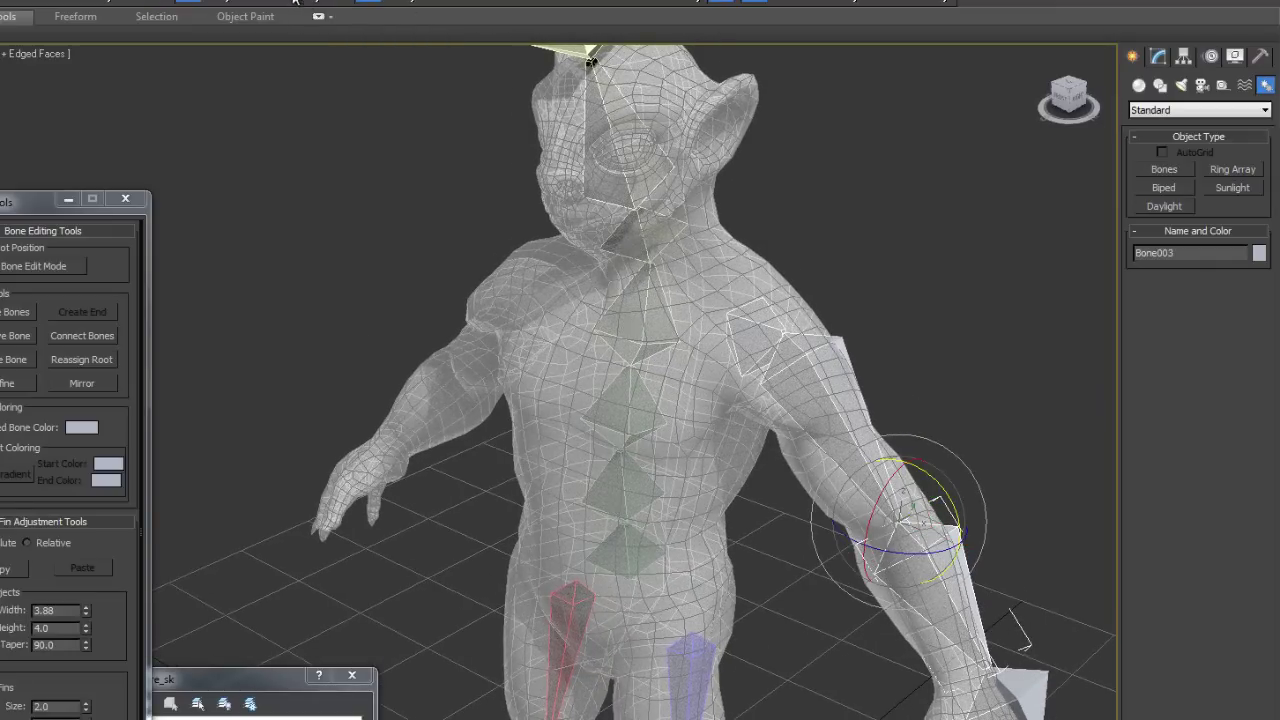
pyautogui.click(294, 3)
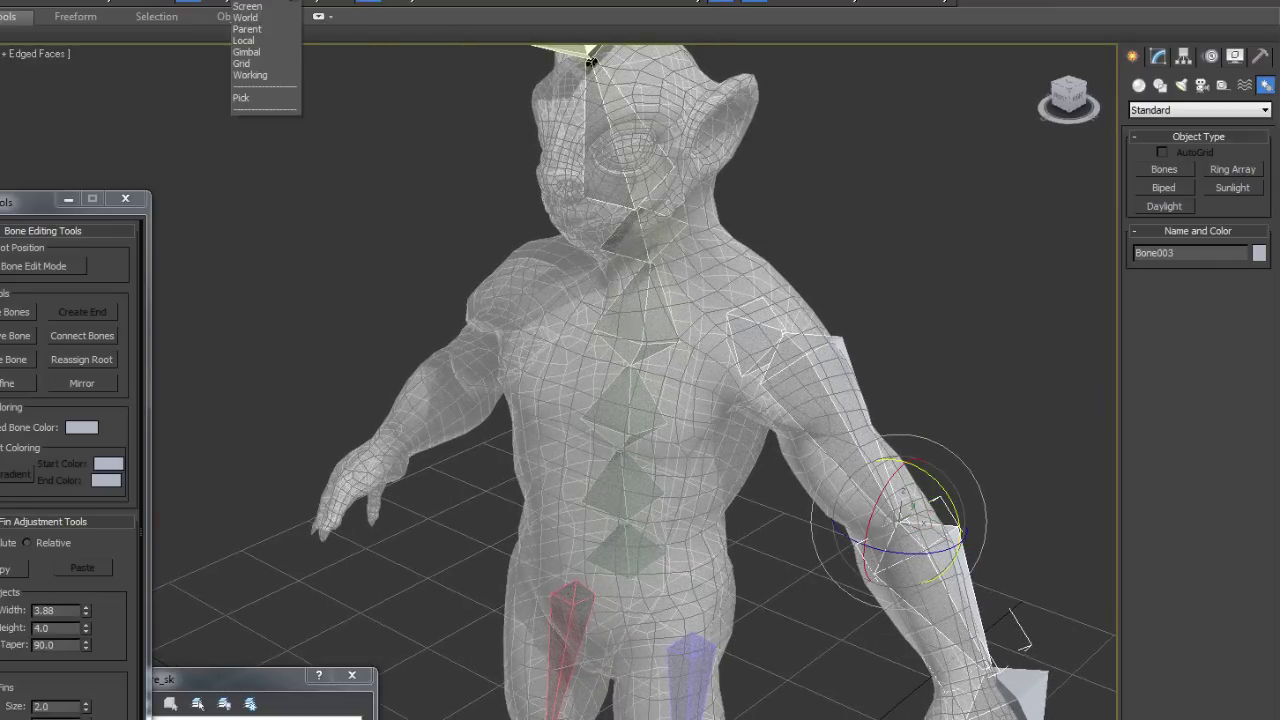
pyautogui.click(255, 48)
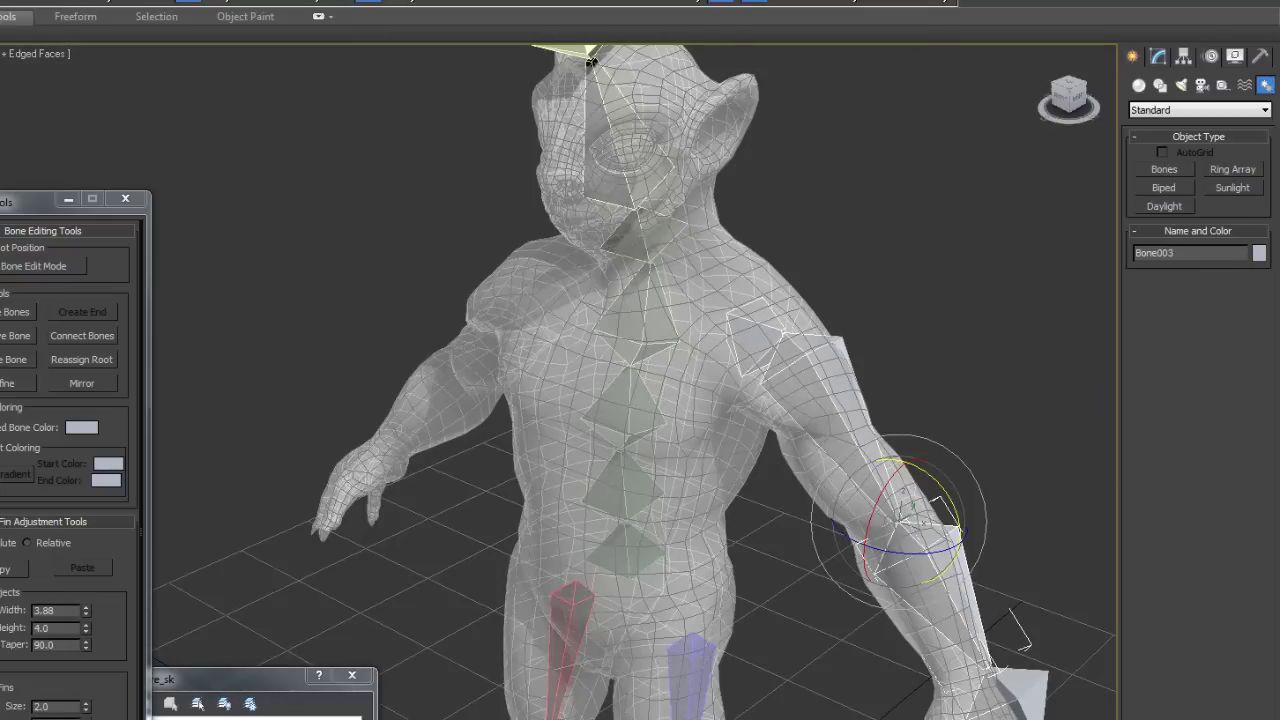
pyautogui.click(294, 3)
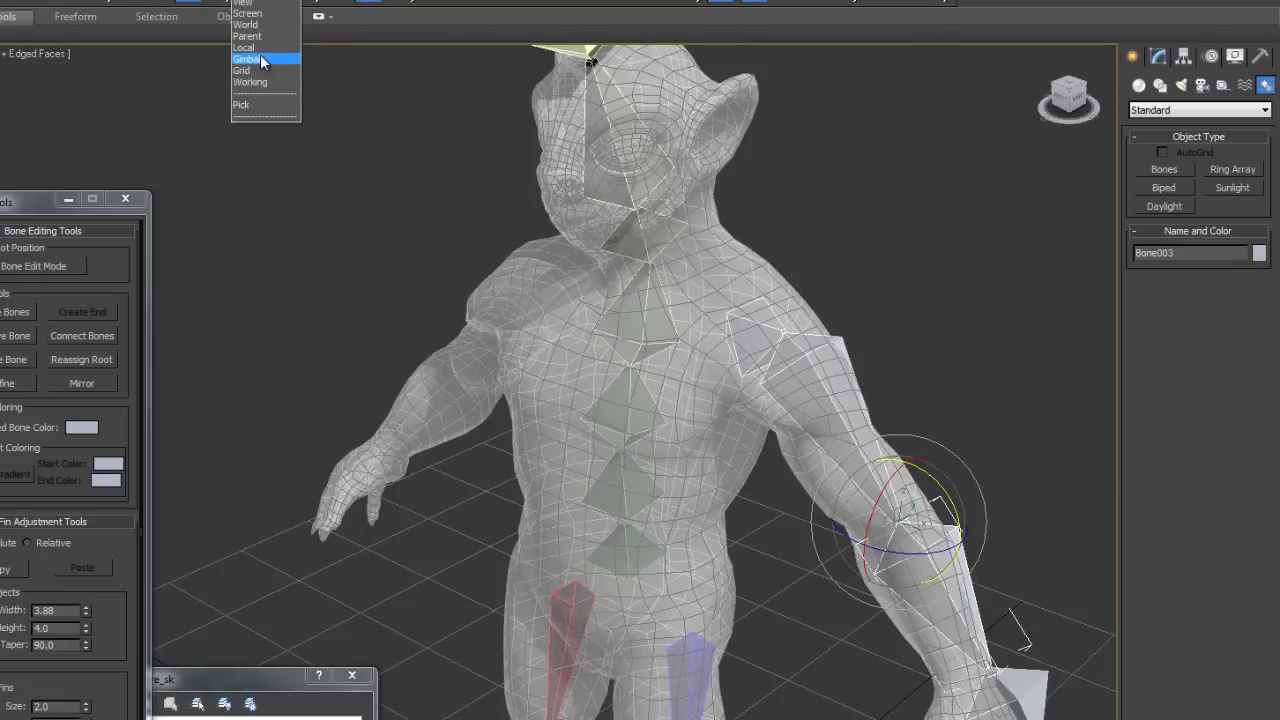
pyautogui.click(255, 48)
pyautogui.moveTo(922, 357); pyautogui.dragTo(780, 289, button='middle')
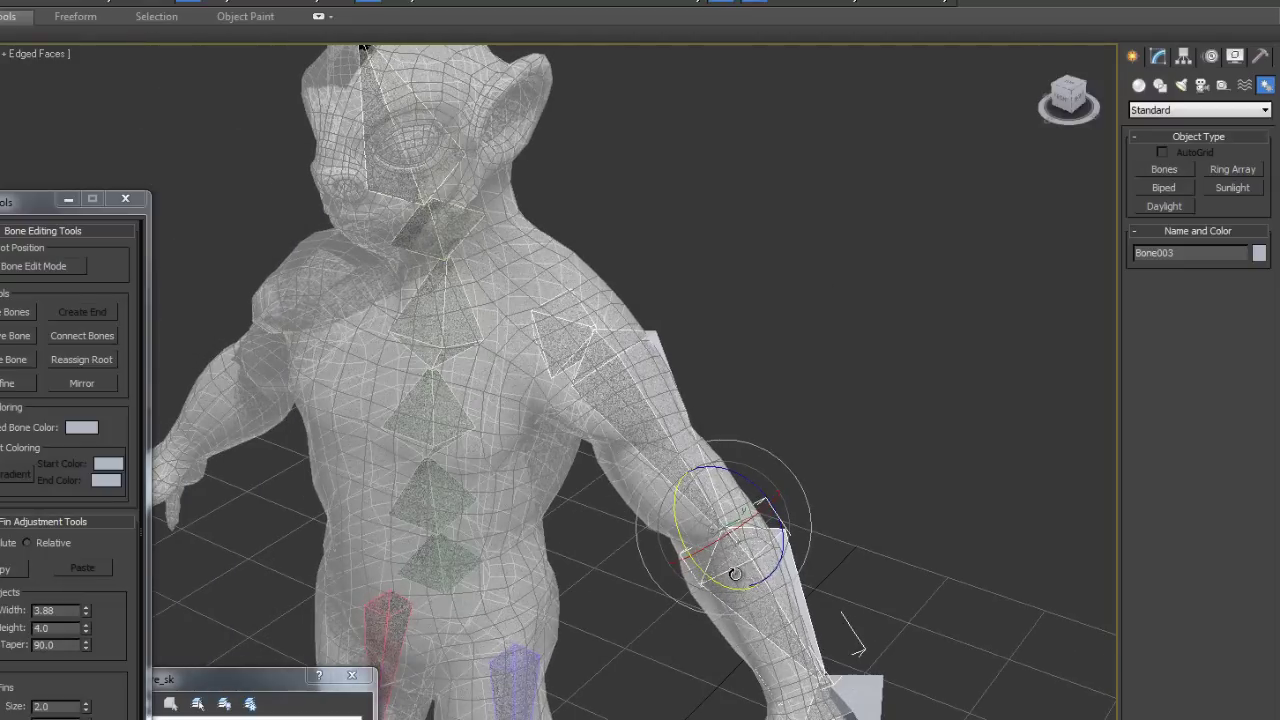
pyautogui.moveTo(721, 582); pyautogui.dragTo(702, 572)
pyautogui.keyDown('alt'); pyautogui.moveTo(702, 572); pyautogui.dragTo(700, 545, button='middle'); pyautogui.keyUp('alt')
pyautogui.moveTo(691, 553); pyautogui.dragTo(687, 549)
pyautogui.keyDown('alt'); pyautogui.moveTo(683, 544); pyautogui.dragTo(694, 489, button='middle'); pyautogui.keyUp('alt')
# - Set the upper arm bone's width to 1.668 and its height to 1.88
pyautogui.click(642, 392)
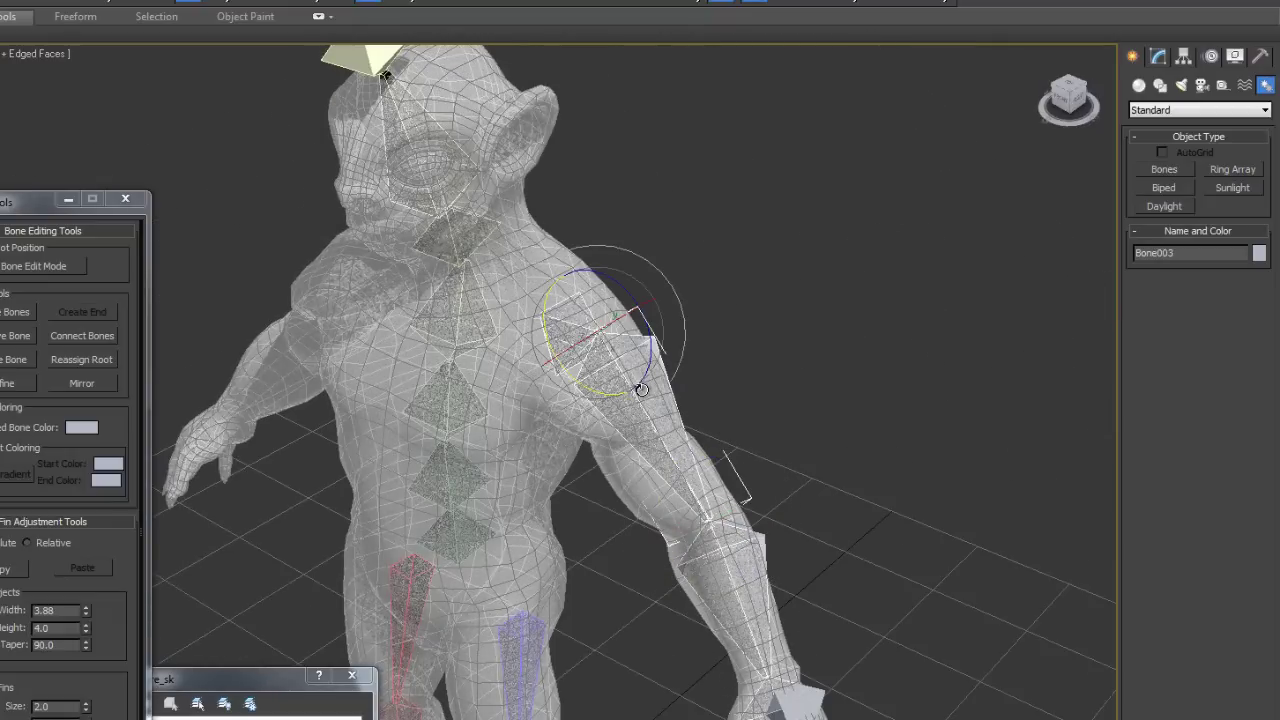
pyautogui.click(1158, 56)
pyautogui.click(1135, 56)
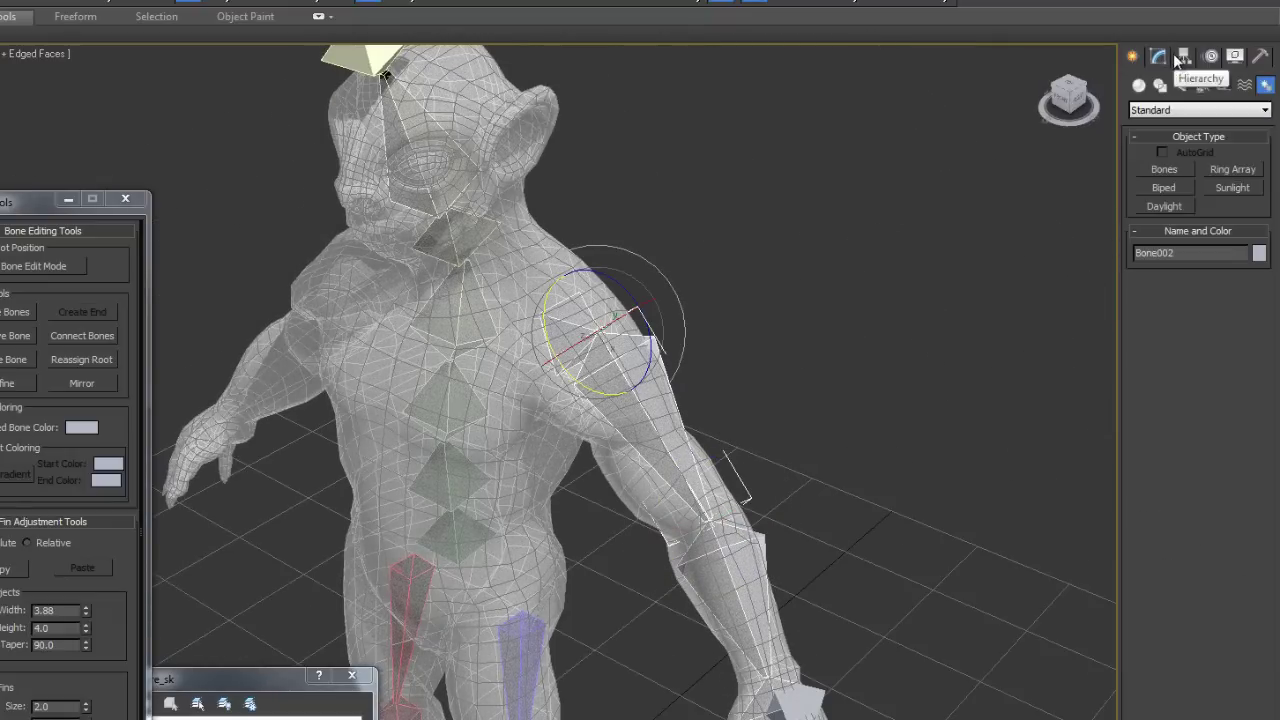
pyautogui.click(1157, 56)
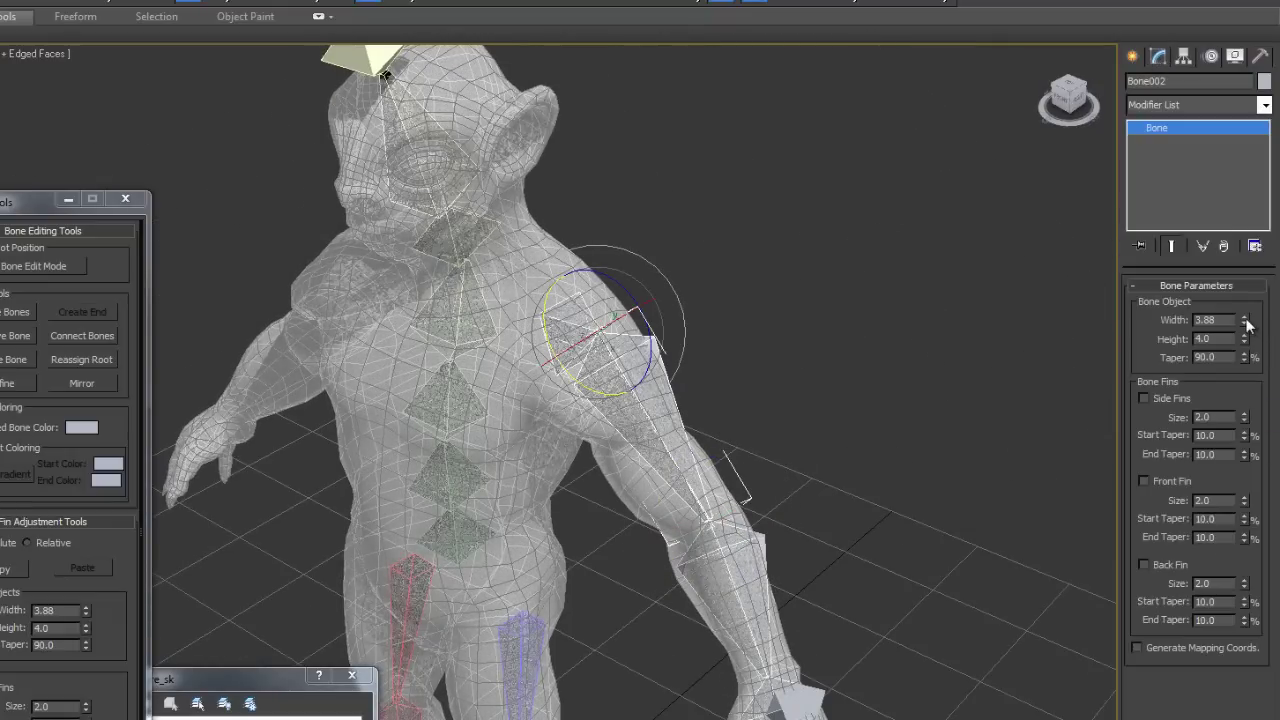
pyautogui.moveTo(1244, 321); pyautogui.dragTo(1262, 369)
pyautogui.scroll(5, 786, 433)
pyautogui.scroll(-3, 800, 420)
pyautogui.moveTo(866, 377); pyautogui.dragTo(626, 346, button='middle')
pyautogui.scroll(2, 628, 320)
pyautogui.keyDown('alt'); pyautogui.moveTo(592, 433); pyautogui.dragTo(579, 407, button='middle'); pyautogui.keyUp('alt')
pyautogui.moveTo(1244, 344); pyautogui.dragTo(1257, 390)
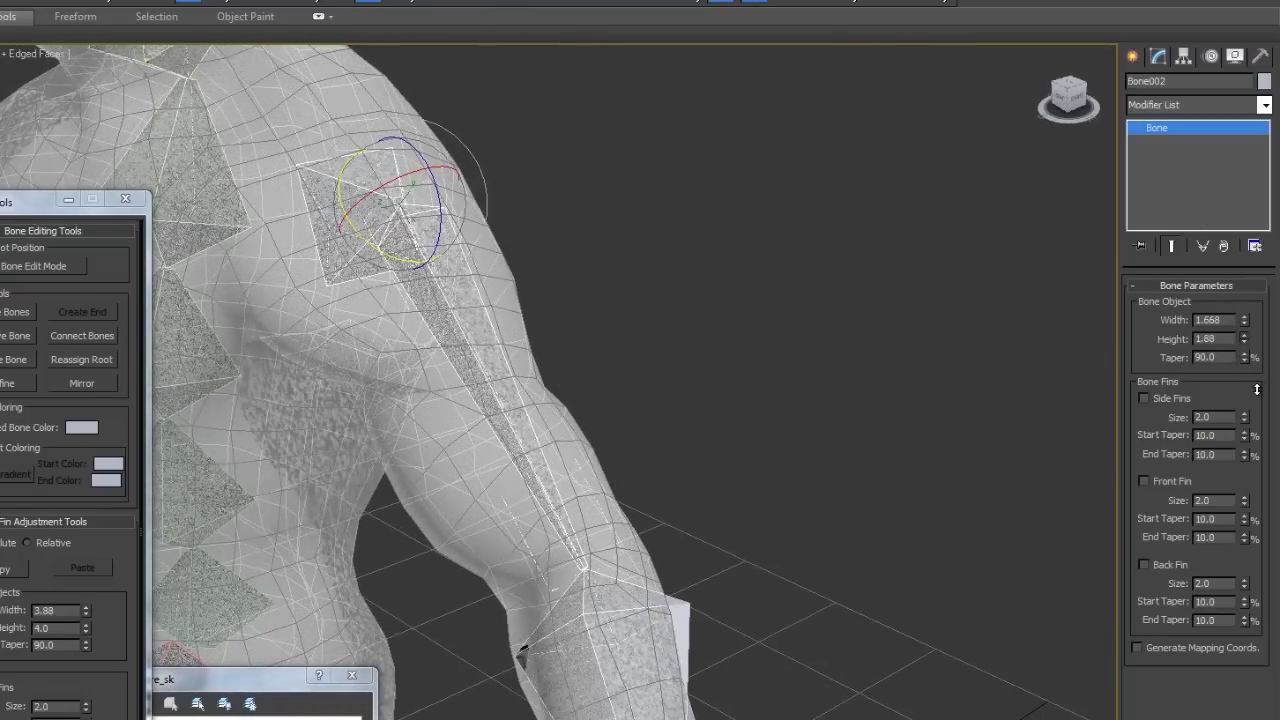
# - Set the forearm bone's width to about 1.477 and its height to 1.56
pyautogui.keyDown('alt'); pyautogui.moveTo(613, 371); pyautogui.dragTo(668, 343, button='middle'); pyautogui.keyUp('alt')
pyautogui.click(679, 600)
pyautogui.moveTo(1246, 323); pyautogui.dragTo(1229, 389)
pyautogui.keyDown('alt'); pyautogui.moveTo(893, 422); pyautogui.dragTo(826, 455, button='middle'); pyautogui.keyUp('alt')
pyautogui.scroll(-3, 822, 453)
pyautogui.keyDown('alt'); pyautogui.moveTo(821, 411); pyautogui.dragTo(796, 436, button='middle'); pyautogui.keyUp('alt')
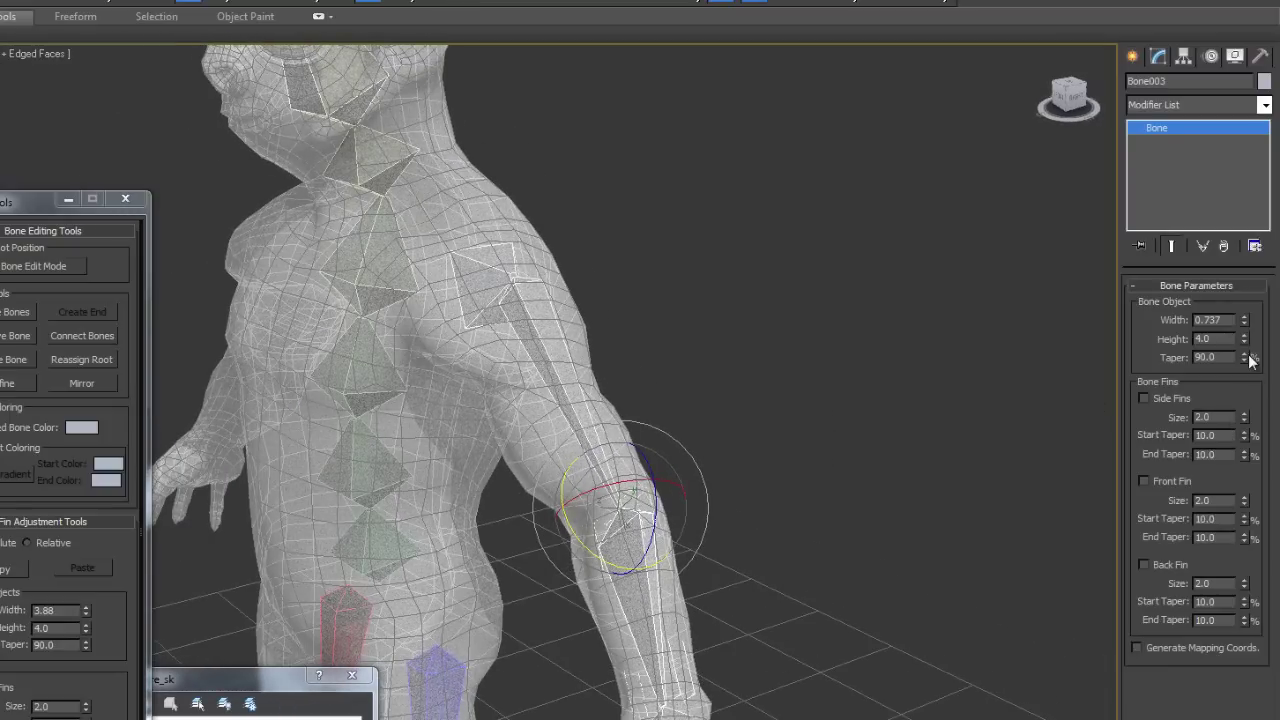
pyautogui.moveTo(1247, 344); pyautogui.dragTo(1267, 392)
pyautogui.keyDown('alt'); pyautogui.moveTo(684, 550); pyautogui.dragTo(666, 600, button='middle'); pyautogui.keyUp('alt')
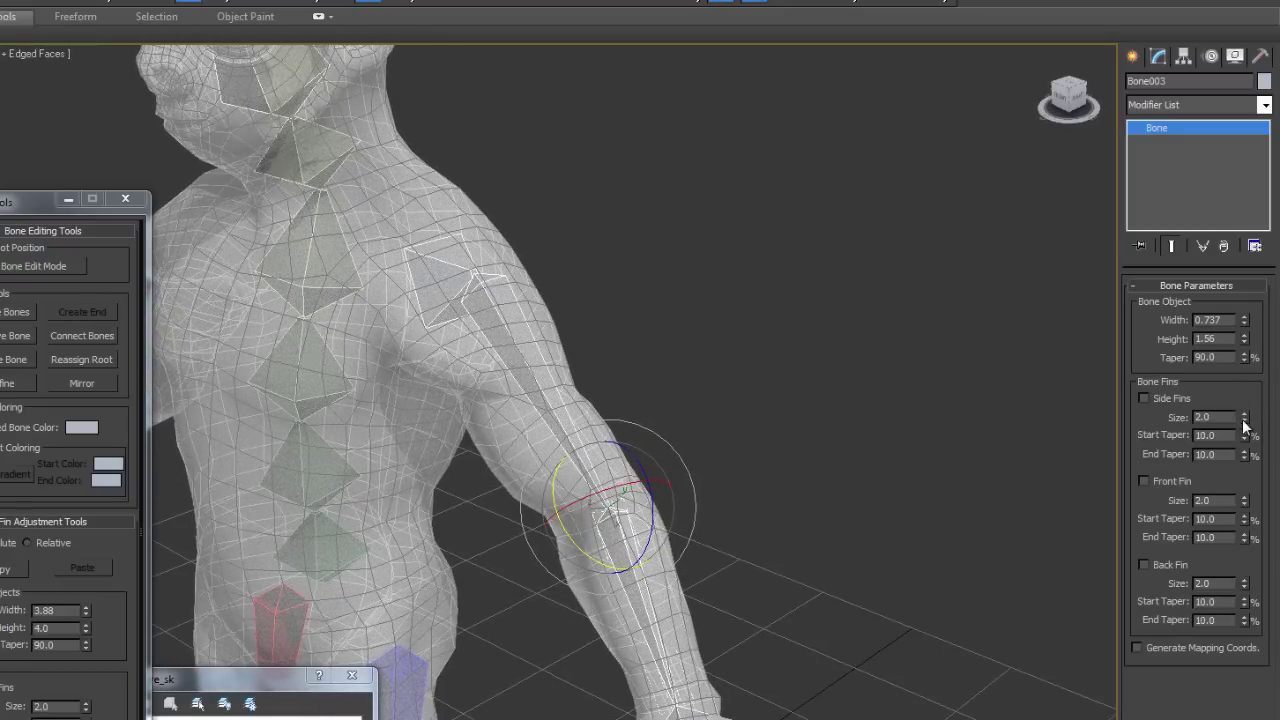
pyautogui.moveTo(1246, 322); pyautogui.dragTo(1230, 258)
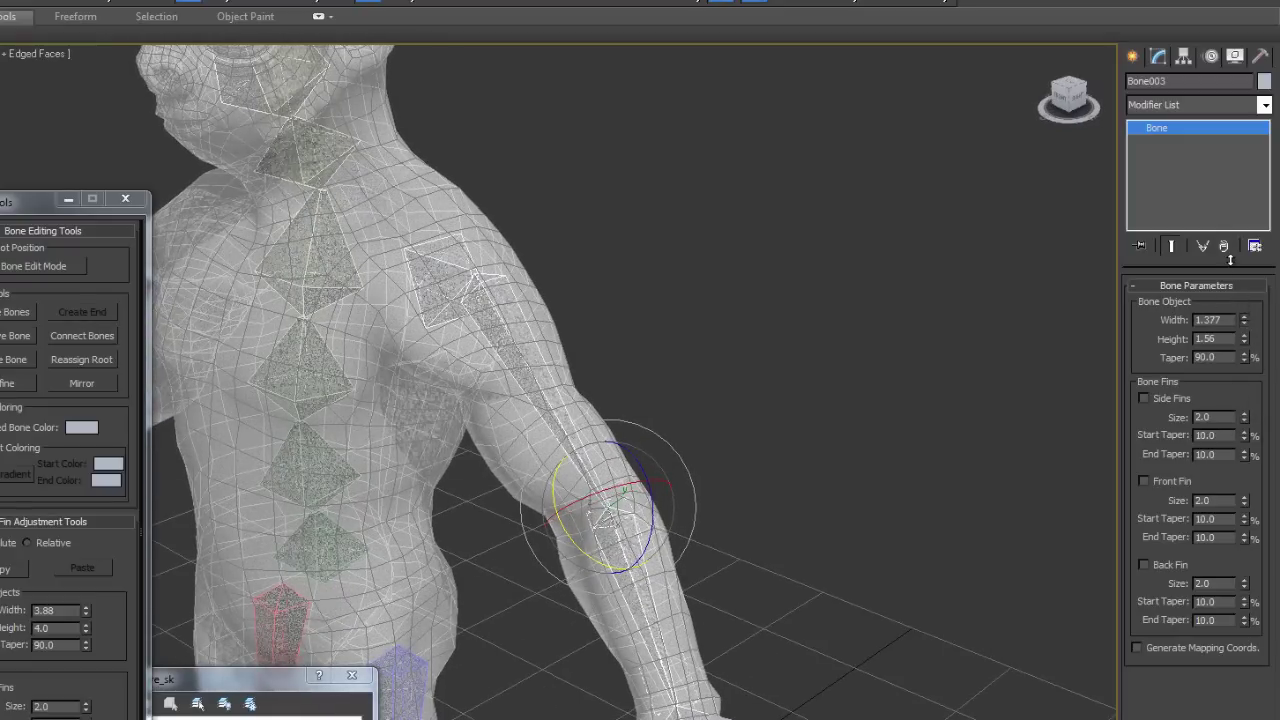
# - Set the hand bone's width to about 0.504 and its height to 1.32
pyautogui.scroll(2, 709, 589)
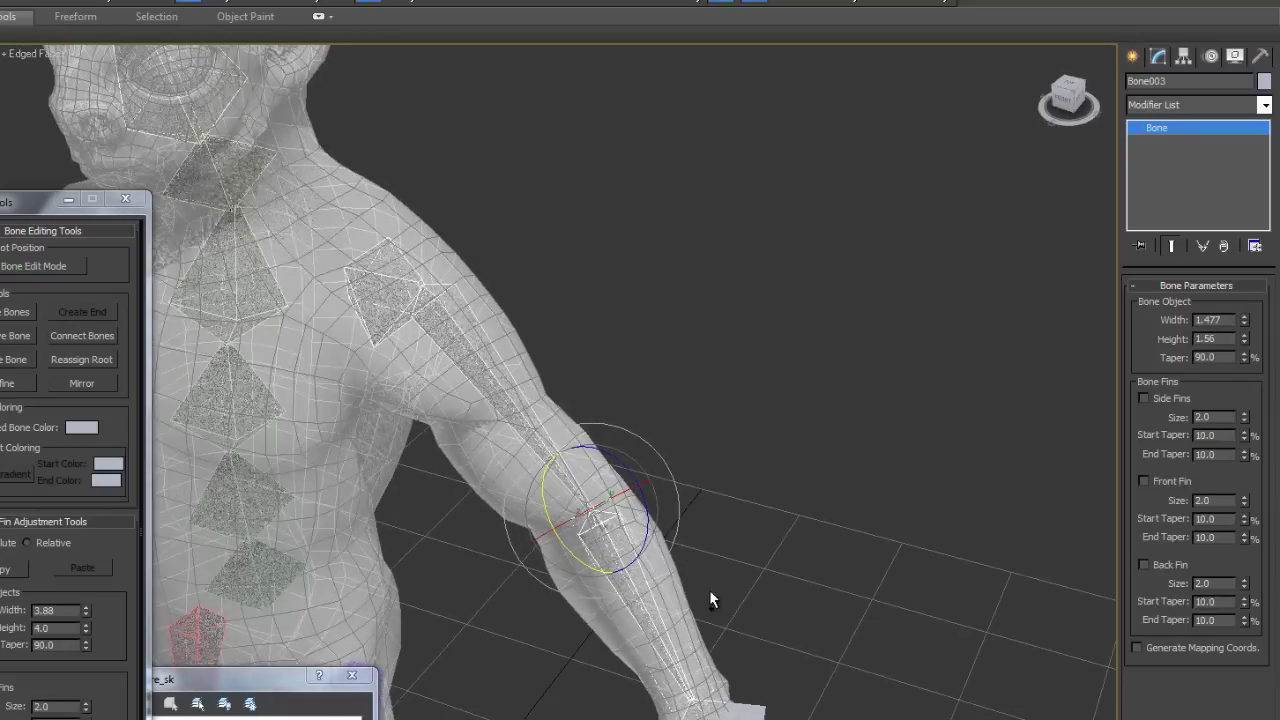
pyautogui.scroll(3, 730, 600)
pyautogui.moveTo(646, 618); pyautogui.dragTo(654, 380, button='middle')
pyautogui.moveTo(642, 450)
pyautogui.keyDown('alt'); pyautogui.mouseDown(button='middle')
pyautogui.moveTo(614, 452)
pyautogui.moveTo(634, 445)
pyautogui.mouseUp(button='middle'); pyautogui.keyUp('alt')
pyautogui.click(866, 602)
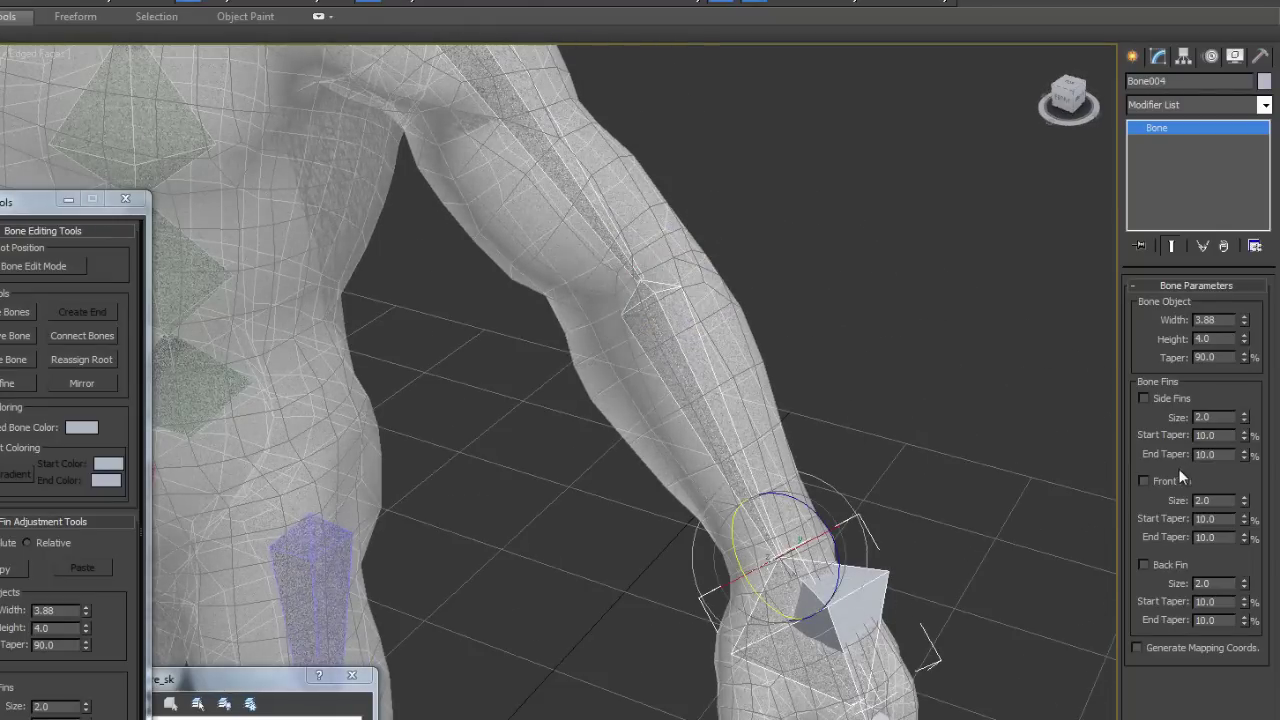
pyautogui.moveTo(1244, 323); pyautogui.dragTo(1240, 403)
pyautogui.moveTo(748, 510)
pyautogui.keyDown('alt'); pyautogui.mouseDown(button='middle')
pyautogui.moveTo(686, 486)
pyautogui.moveTo(757, 500)
pyautogui.mouseUp(button='middle'); pyautogui.keyUp('alt')
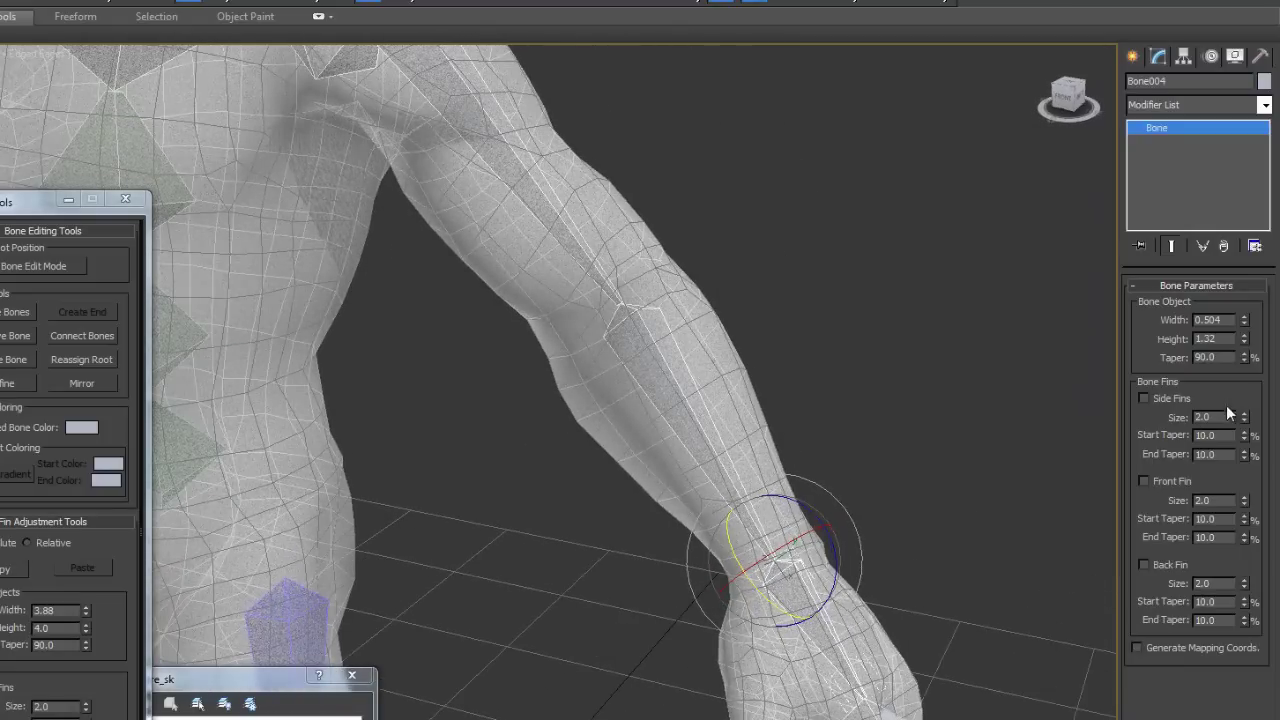
# - Set the width of the first finger bone below the hand bone to about 1.668 and its height to 1.48
pyautogui.click(884, 710)
pyautogui.scroll(-3, 919, 423)
pyautogui.moveTo(868, 466); pyautogui.dragTo(851, 486, button='middle')
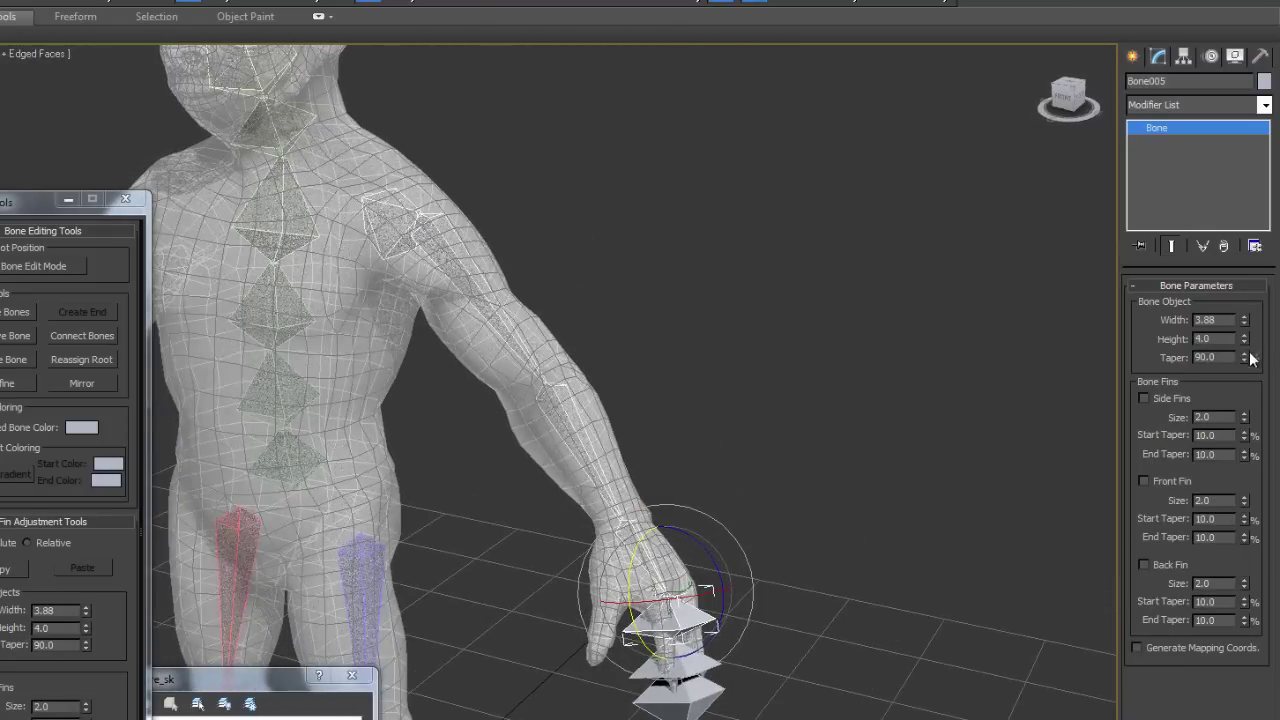
pyautogui.moveTo(1245, 321); pyautogui.dragTo(1252, 390)
pyautogui.moveTo(714, 494)
pyautogui.keyDown('alt'); pyautogui.mouseDown(button='middle')
pyautogui.moveTo(698, 457)
pyautogui.moveTo(712, 490)
pyautogui.mouseUp(button='middle'); pyautogui.keyUp('alt')
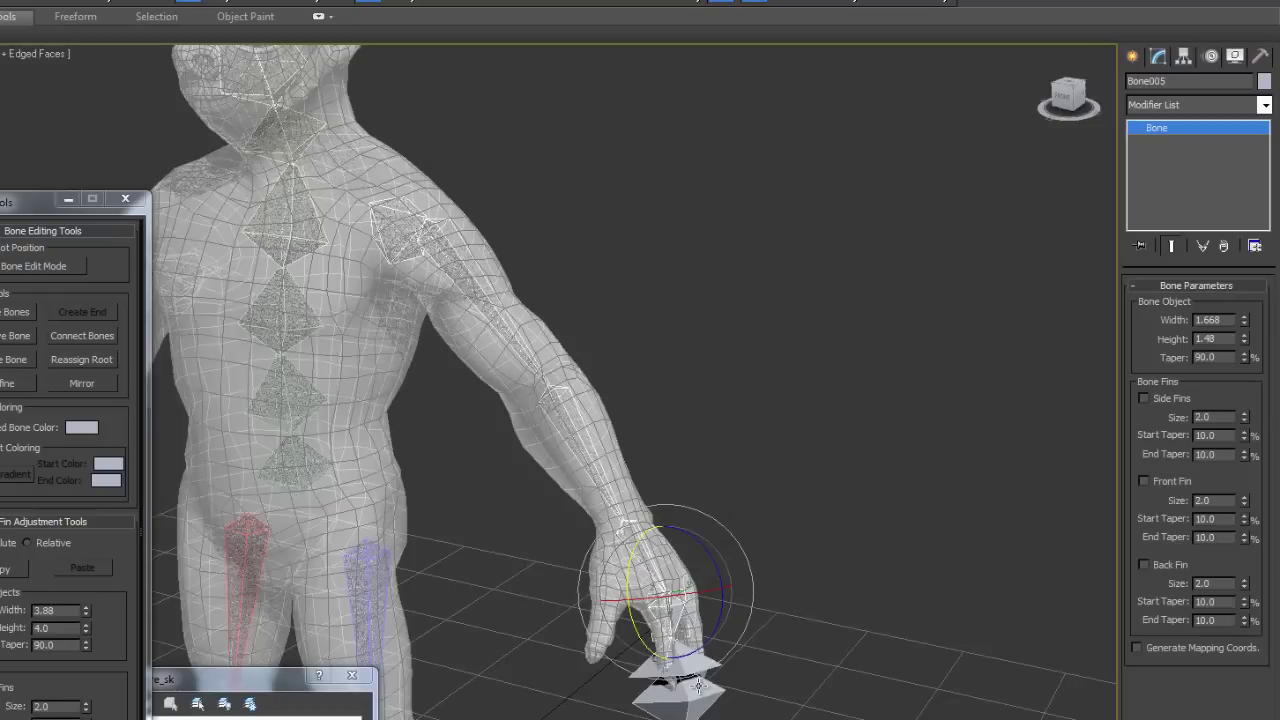
# - Set the width of the last finger bone in the arm chain to about 1.086
pyautogui.click(691, 678)
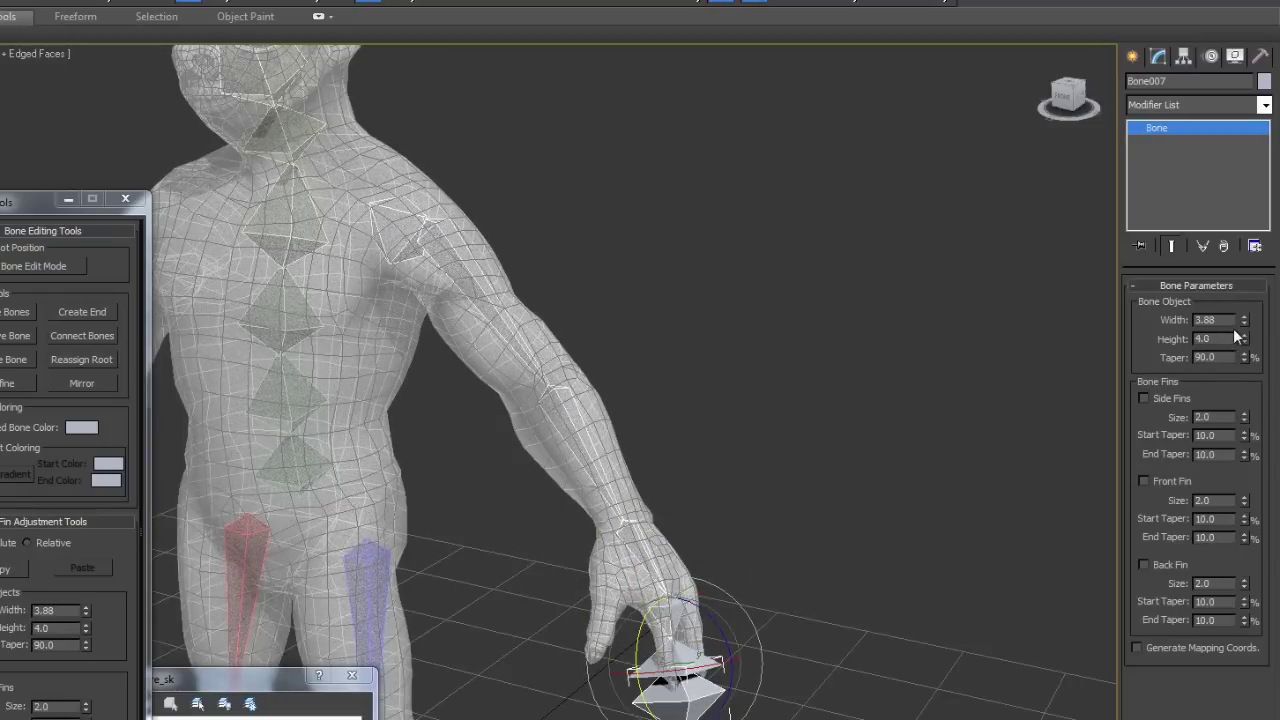
pyautogui.moveTo(1243, 316); pyautogui.dragTo(1247, 391)
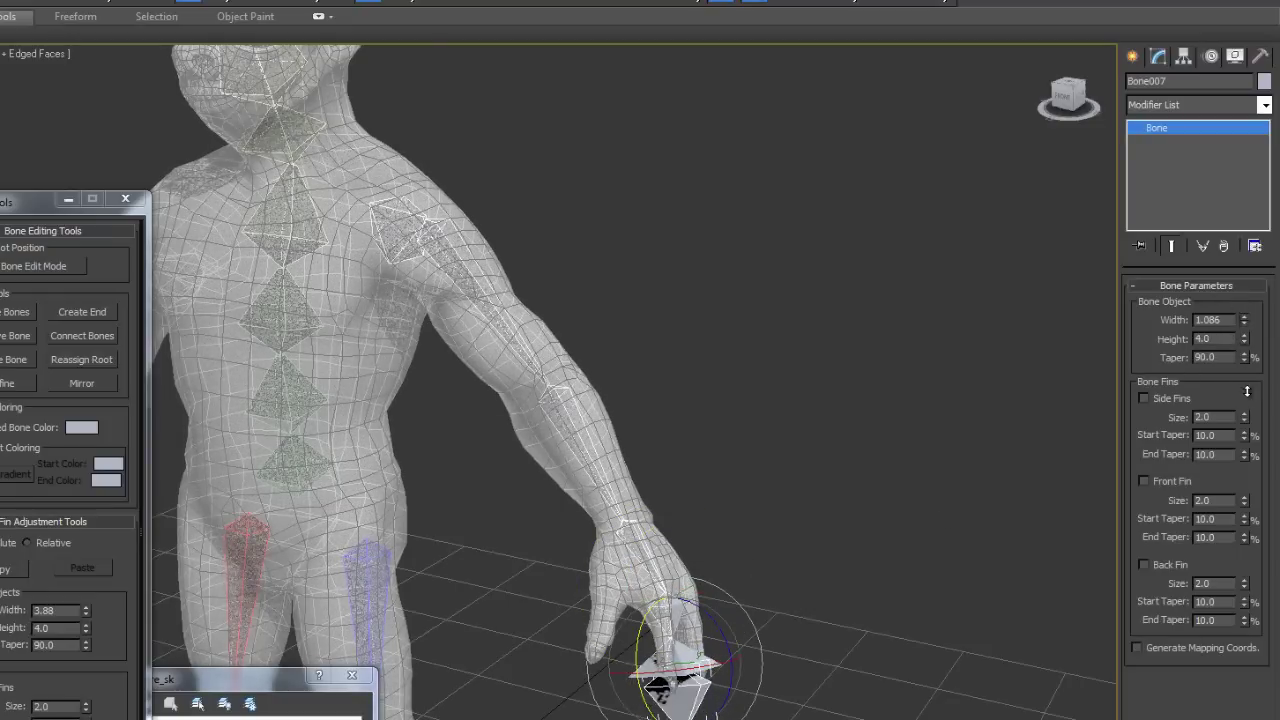
pyautogui.click(819, 574)
# - Set the middle bone of the finger chain to a width of about 1.474 and a height of 1.48
pyautogui.click(730, 620)
pyautogui.keyDown('alt'); pyautogui.moveTo(755, 592); pyautogui.dragTo(702, 542, button='middle'); pyautogui.keyUp('alt')
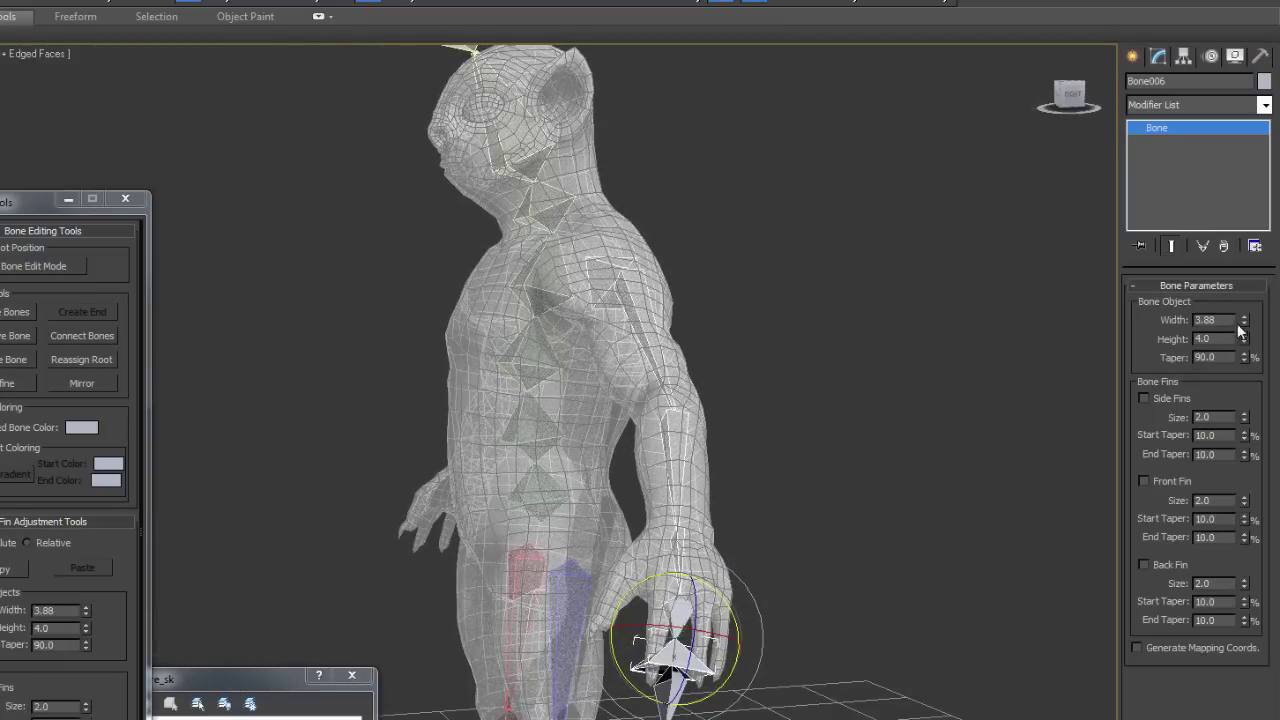
pyautogui.moveTo(1244, 323); pyautogui.dragTo(1246, 343)
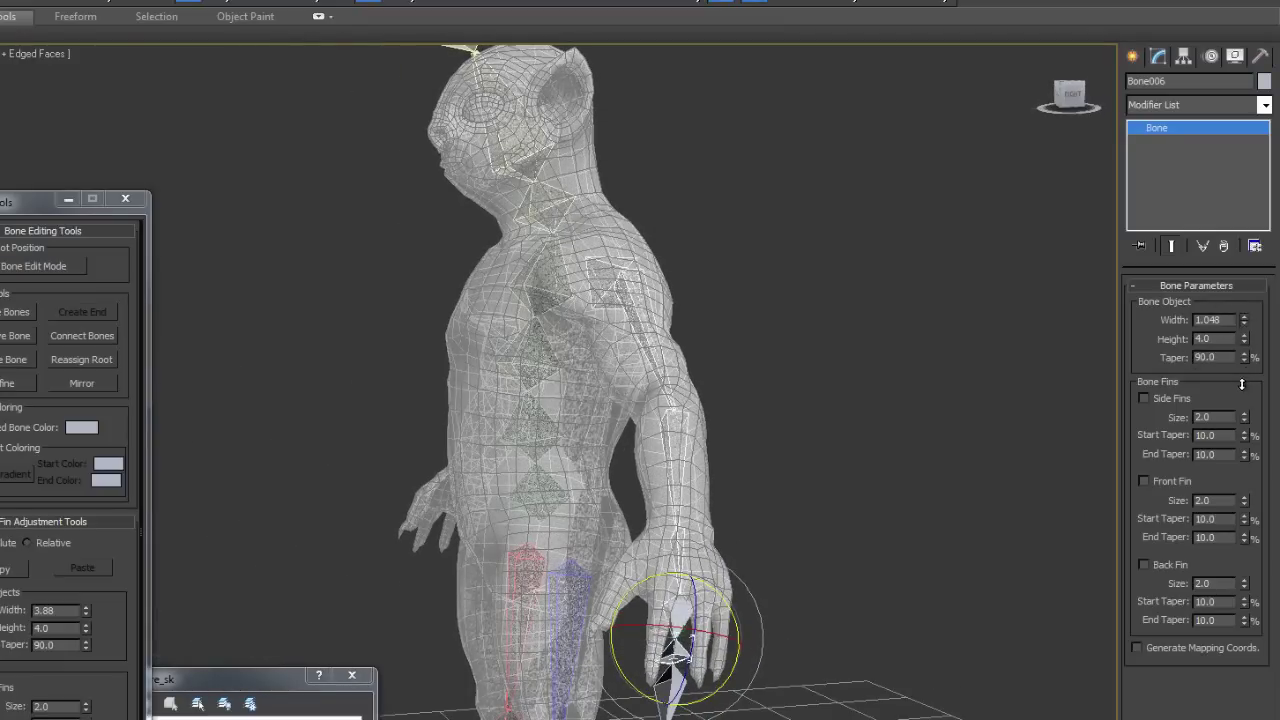
pyautogui.keyDown('alt'); pyautogui.moveTo(854, 391); pyautogui.dragTo(931, 385, button='middle'); pyautogui.keyUp('alt')
pyautogui.moveTo(1245, 344); pyautogui.dragTo(1242, 326)
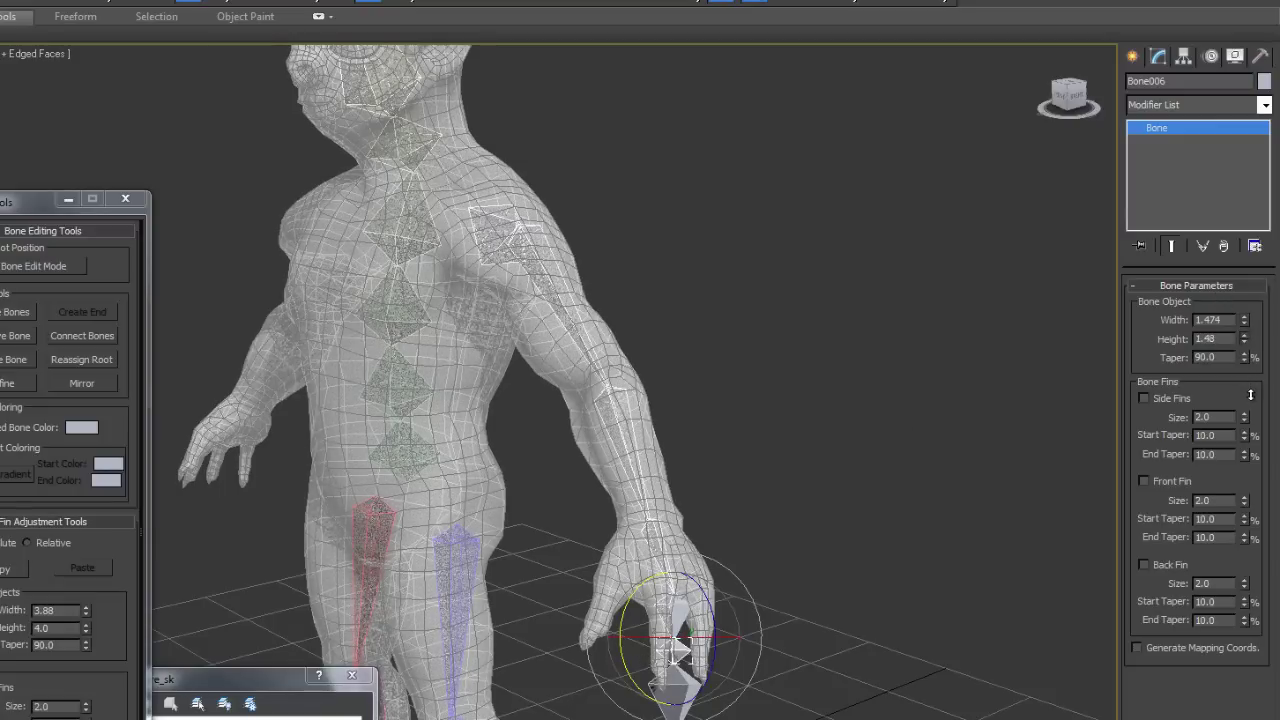
# - Set the fingertip bone's width to about 0.744 and its height to 0.76
pyautogui.keyDown('alt'); pyautogui.moveTo(850, 489); pyautogui.dragTo(813, 185, button='middle'); pyautogui.keyUp('alt')
pyautogui.scroll(3, 840, 532)
pyautogui.keyDown('alt'); pyautogui.moveTo(776, 455); pyautogui.dragTo(637, 416, button='middle'); pyautogui.keyUp('alt')
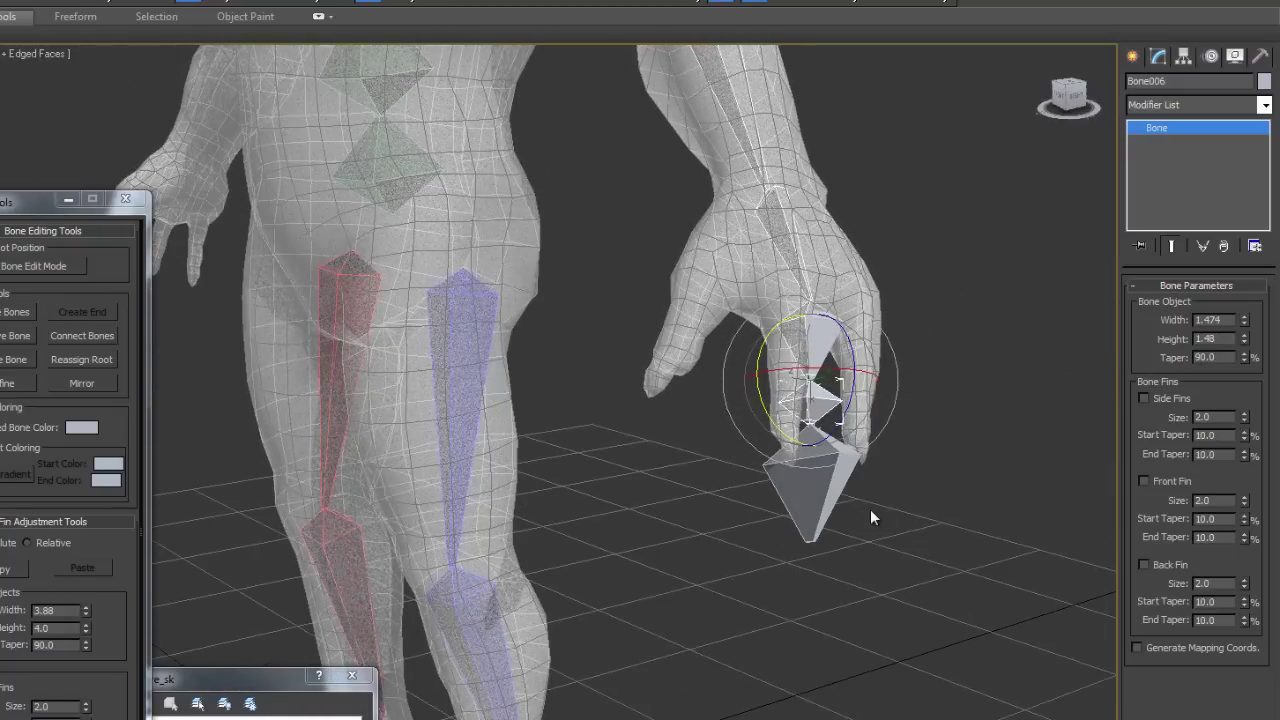
pyautogui.click(818, 495)
pyautogui.moveTo(1246, 320); pyautogui.dragTo(1257, 413)
# - Examine from several sides how the first finger bone and the rest of the arm chain fit inside the mesh
pyautogui.keyDown('alt'); pyautogui.moveTo(865, 414); pyautogui.dragTo(874, 298, button='middle'); pyautogui.keyUp('alt')
pyautogui.click(852, 325)
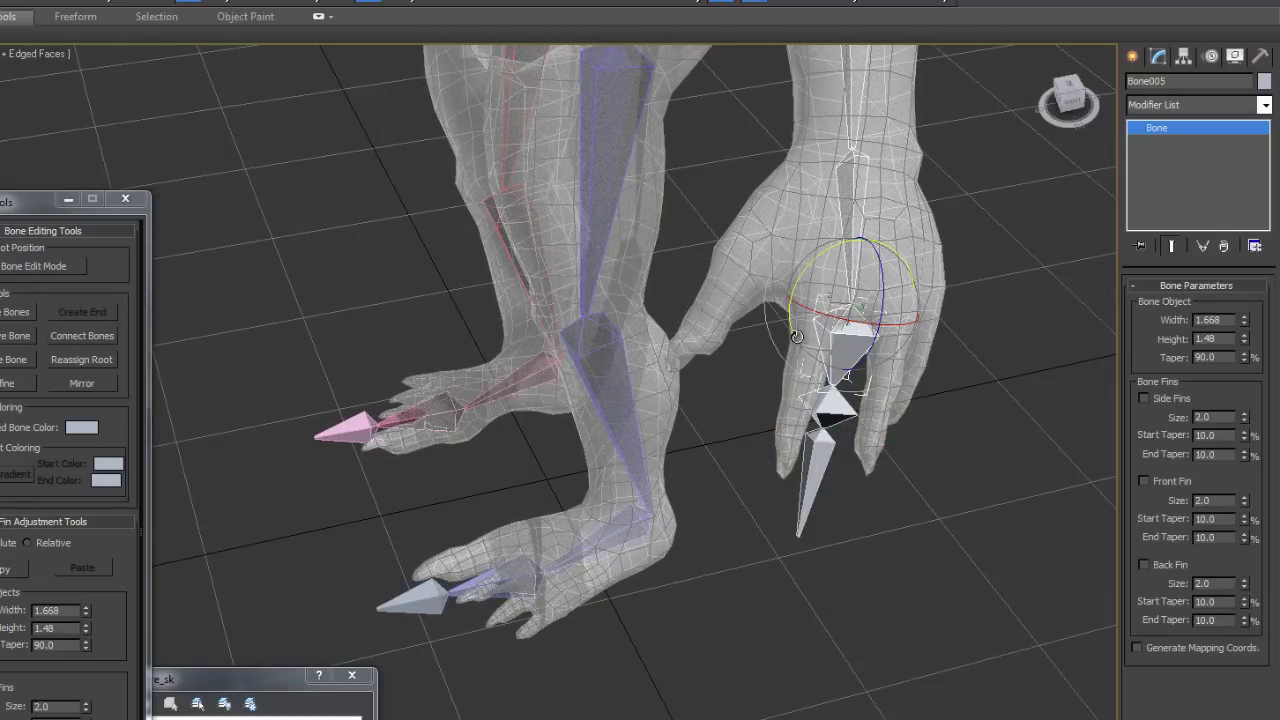
pyautogui.keyDown('alt'); pyautogui.moveTo(754, 396); pyautogui.dragTo(623, 391, button='middle'); pyautogui.keyUp('alt')
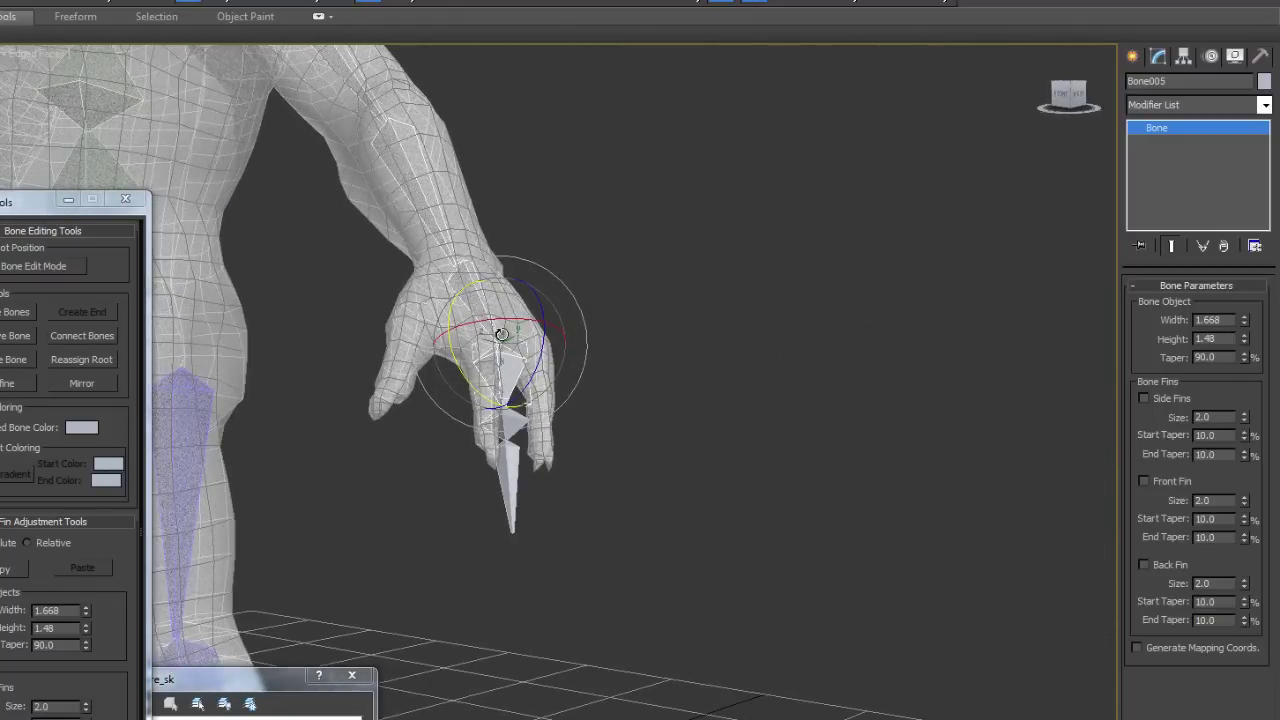
pyautogui.keyDown('alt'); pyautogui.moveTo(520, 528); pyautogui.dragTo(647, 511, button='middle'); pyautogui.keyUp('alt')
pyautogui.keyDown('alt'); pyautogui.moveTo(808, 458); pyautogui.dragTo(735, 462, button='middle'); pyautogui.keyUp('alt')
pyautogui.keyDown('alt'); pyautogui.moveTo(812, 502); pyautogui.dragTo(421, 414, button='middle'); pyautogui.keyUp('alt')
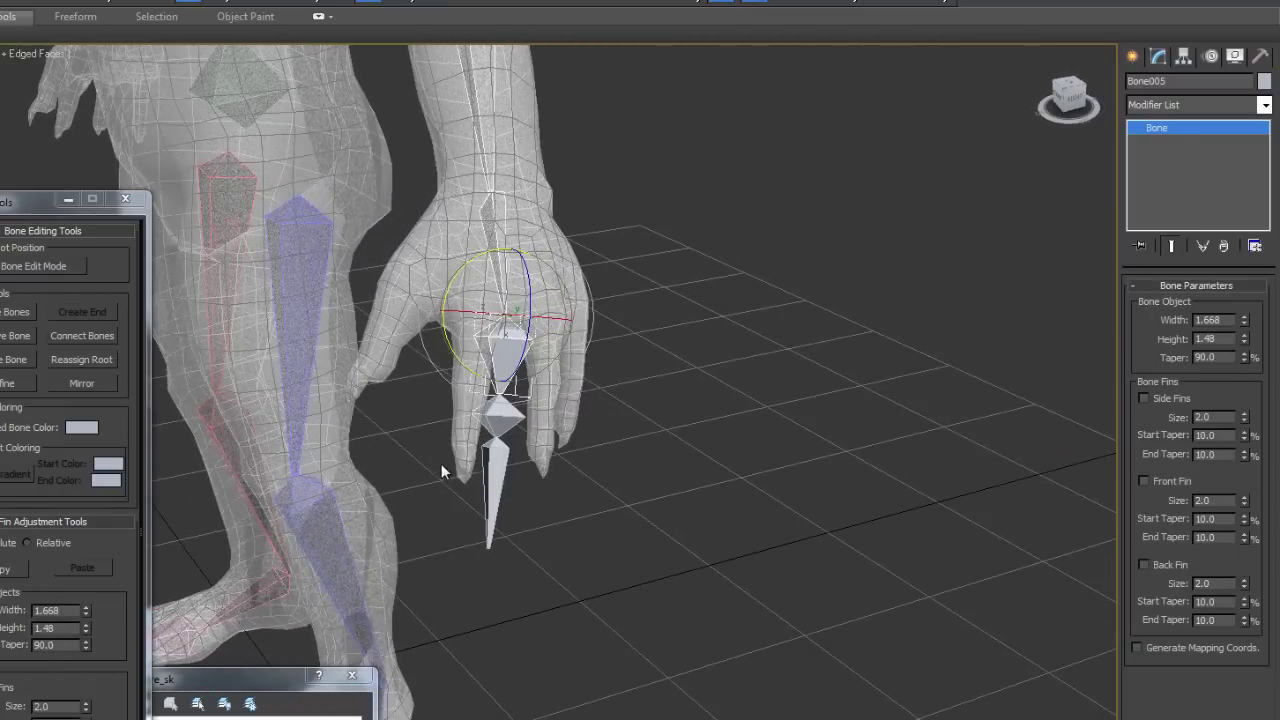
pyautogui.moveTo(465, 397)
pyautogui.keyDown('alt'); pyautogui.mouseDown(button='middle')
pyautogui.moveTo(476, 445)
pyautogui.moveTo(450, 391)
pyautogui.mouseUp(button='middle'); pyautogui.keyUp('alt')
pyautogui.keyDown('alt'); pyautogui.moveTo(497, 437); pyautogui.dragTo(1205, 481, button='middle'); pyautogui.keyUp('alt')
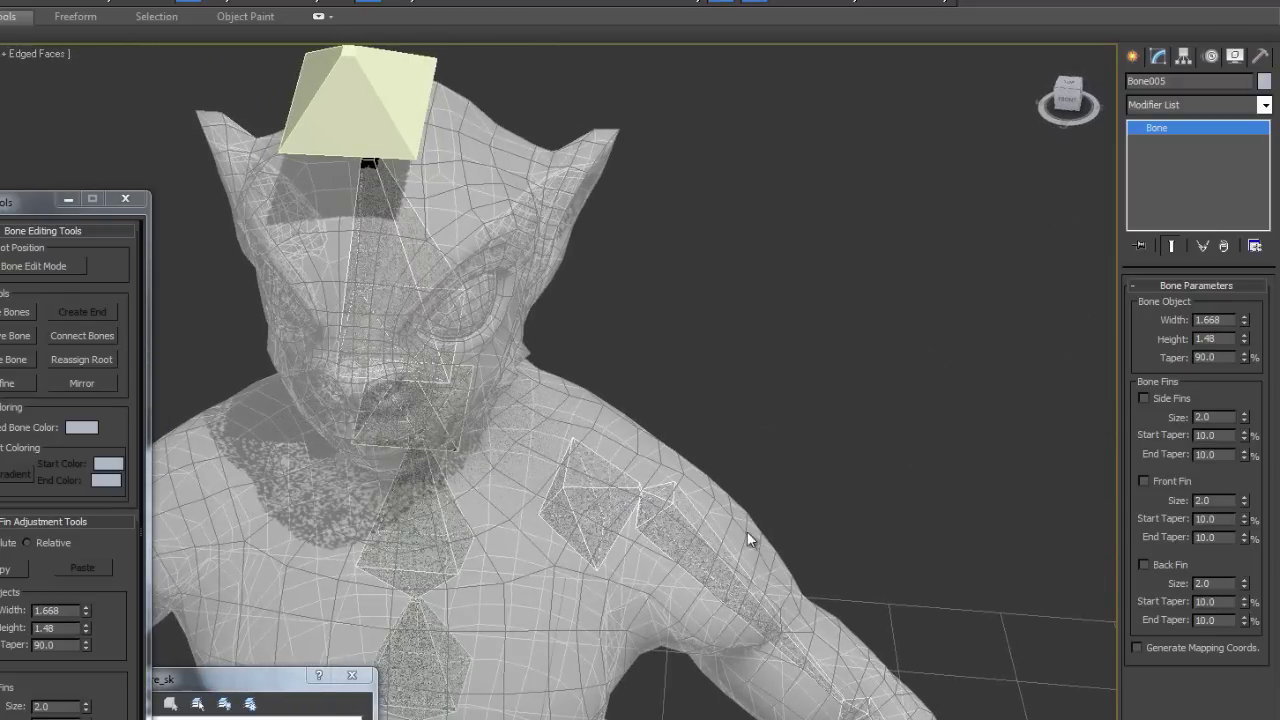
# - Rename the collarbone bone as LeftShoulder and the upper arm bone as LeftArm
pyautogui.click(580, 480)
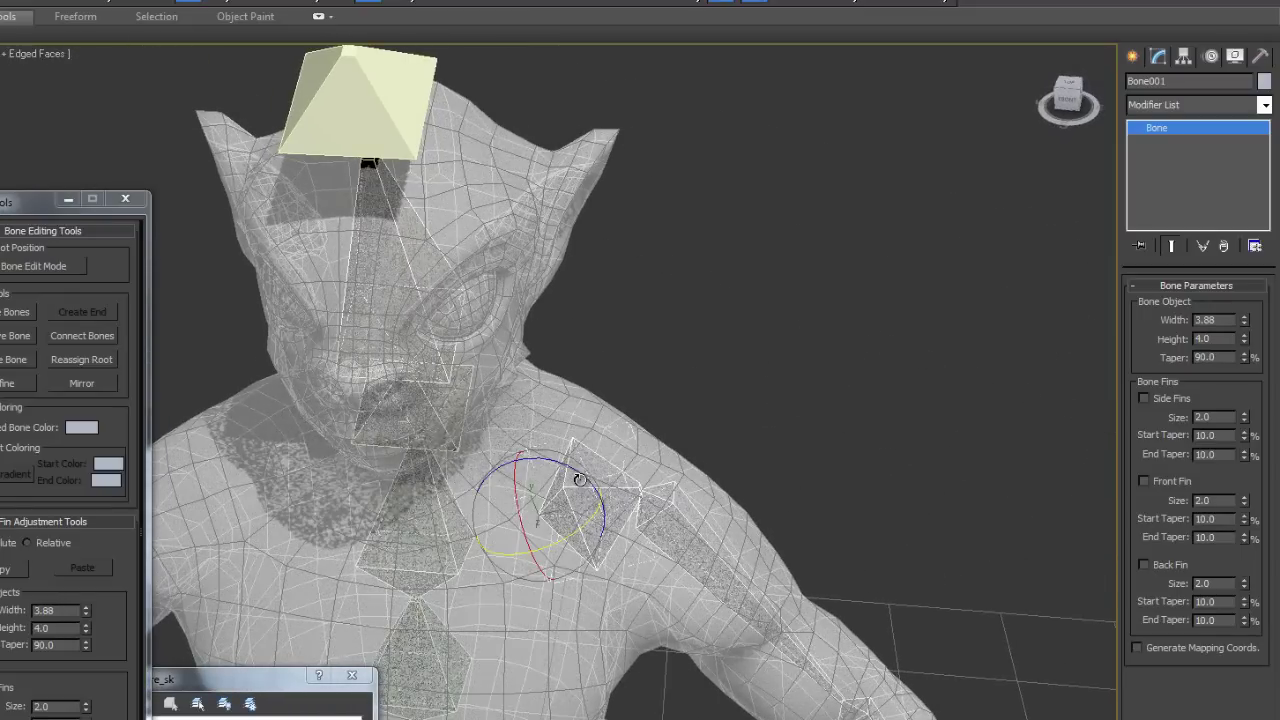
pyautogui.click(1145, 80)
pyautogui.write('LeftSh')
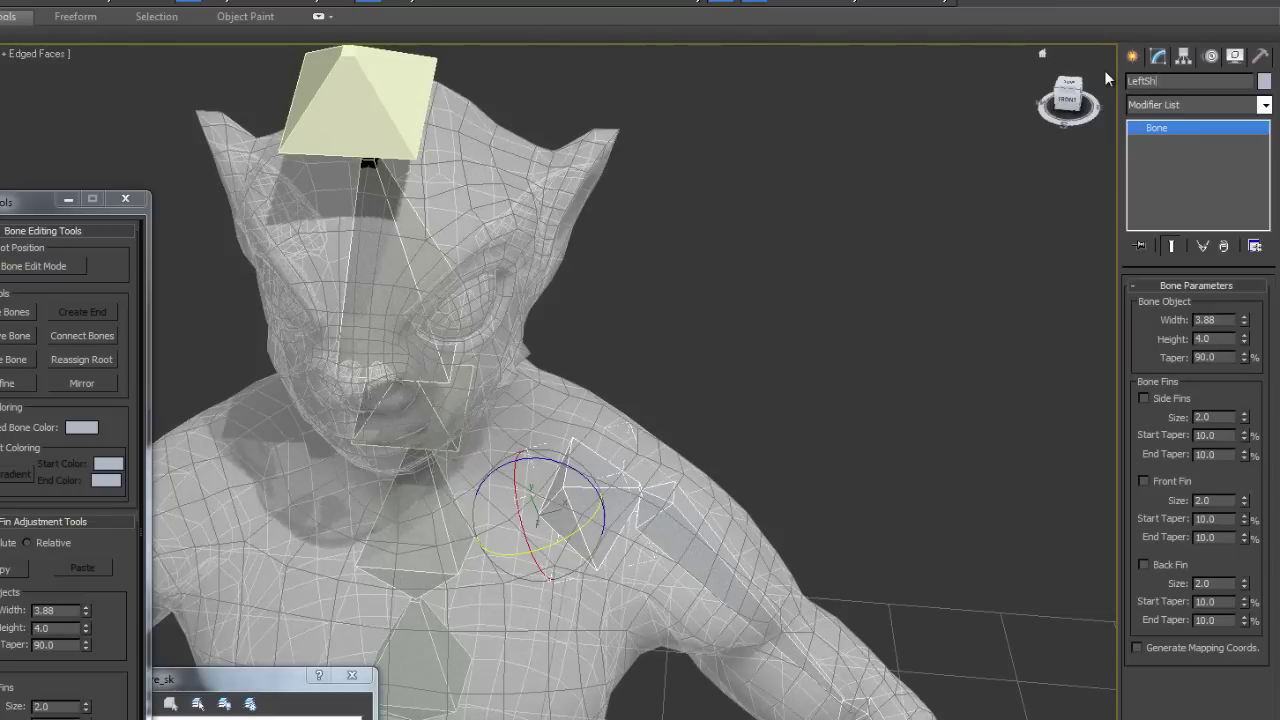
pyautogui.write('oulder')
pyautogui.click(663, 517)
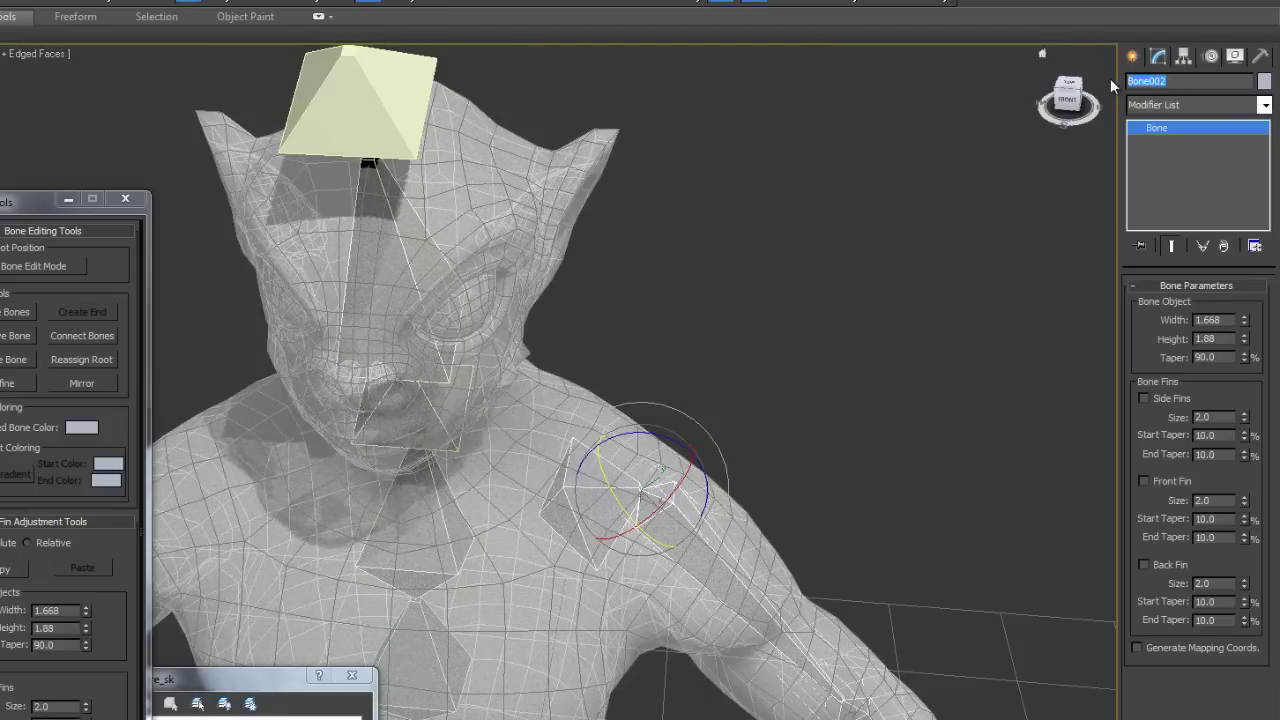
pyautogui.write('LeftArm')
# - Rename the forearm bone as LeftForeArm
pyautogui.scroll(-4, 560, 420)
pyautogui.moveTo(791, 439); pyautogui.dragTo(664, 507, button='middle')
pyautogui.click(632, 640)
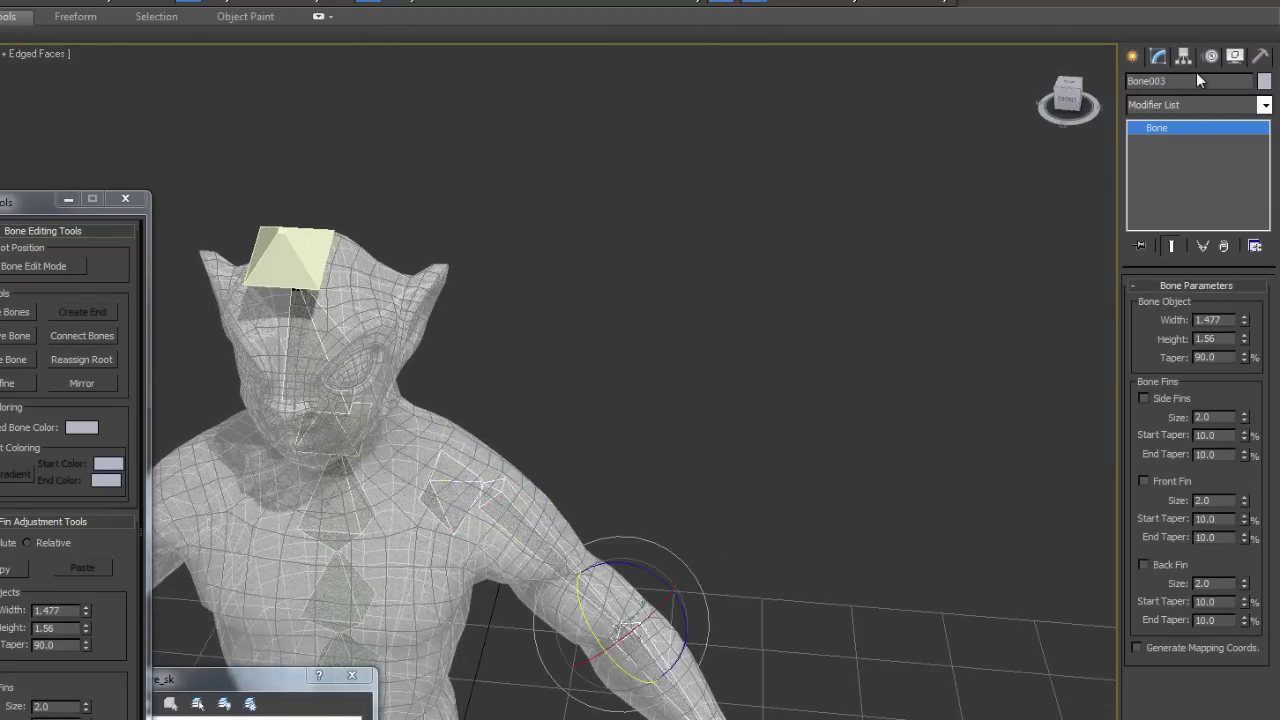
pyautogui.doubleClick(1181, 79)
pyautogui.write('Le')
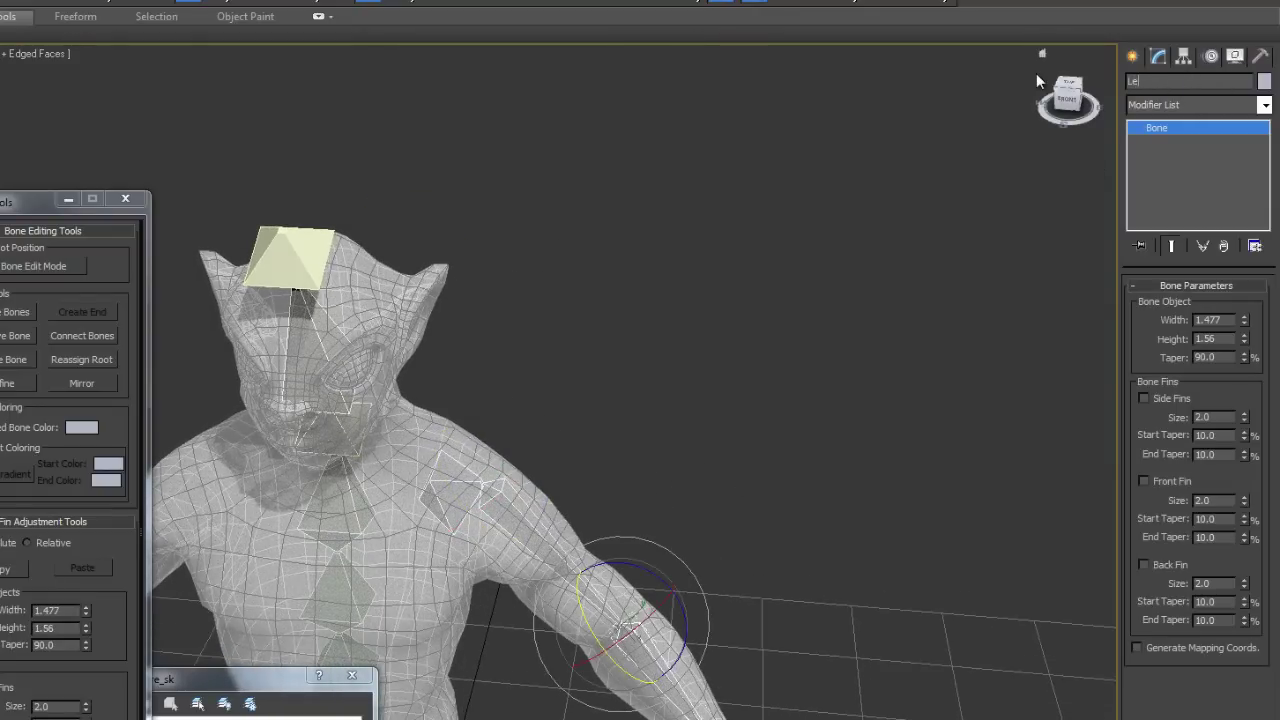
pyautogui.write('ftForeArm')
# - Rename the bone between the wrist and the fingers as LeftHand
pyautogui.scroll(-3, 900, 398)
pyautogui.scroll(8, 700, 380)
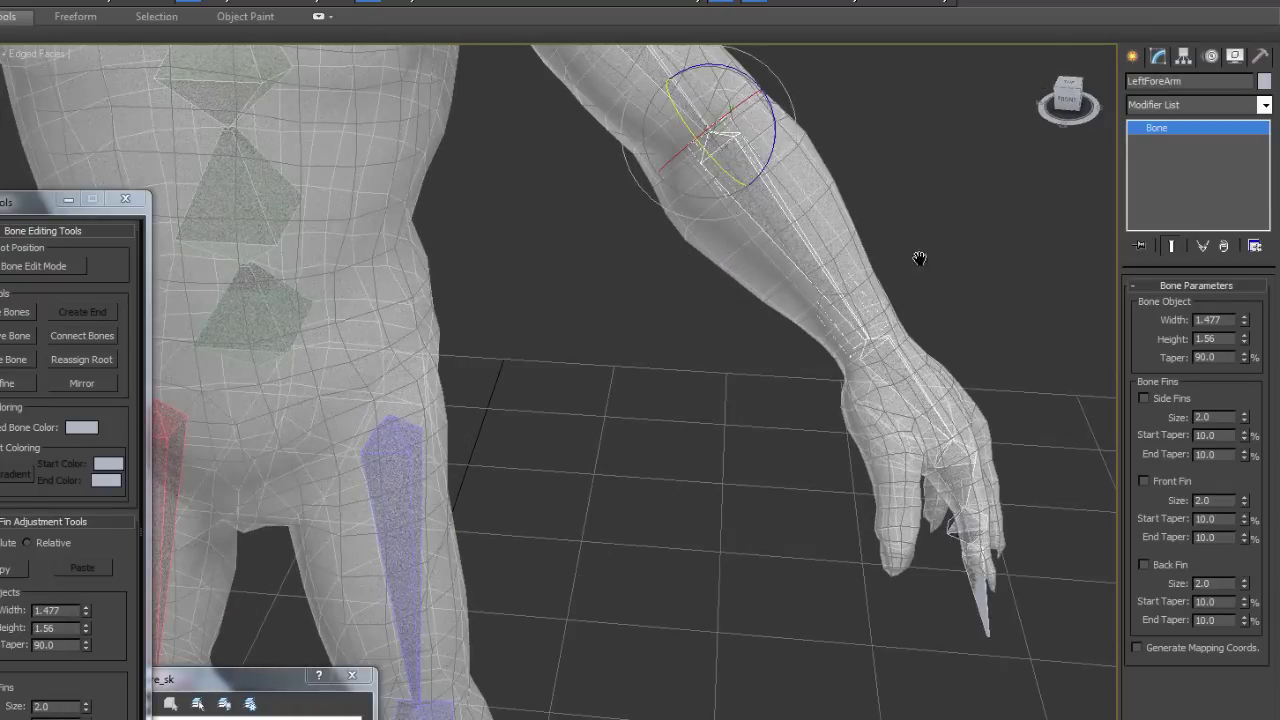
pyautogui.moveTo(919, 258); pyautogui.dragTo(754, 254, button='middle')
pyautogui.keyDown('alt'); pyautogui.moveTo(771, 391); pyautogui.dragTo(750, 430, button='middle'); pyautogui.keyUp('alt')
pyautogui.click(738, 420)
pyautogui.doubleClick(1200, 85)
pyautogui.write('LeftHand')
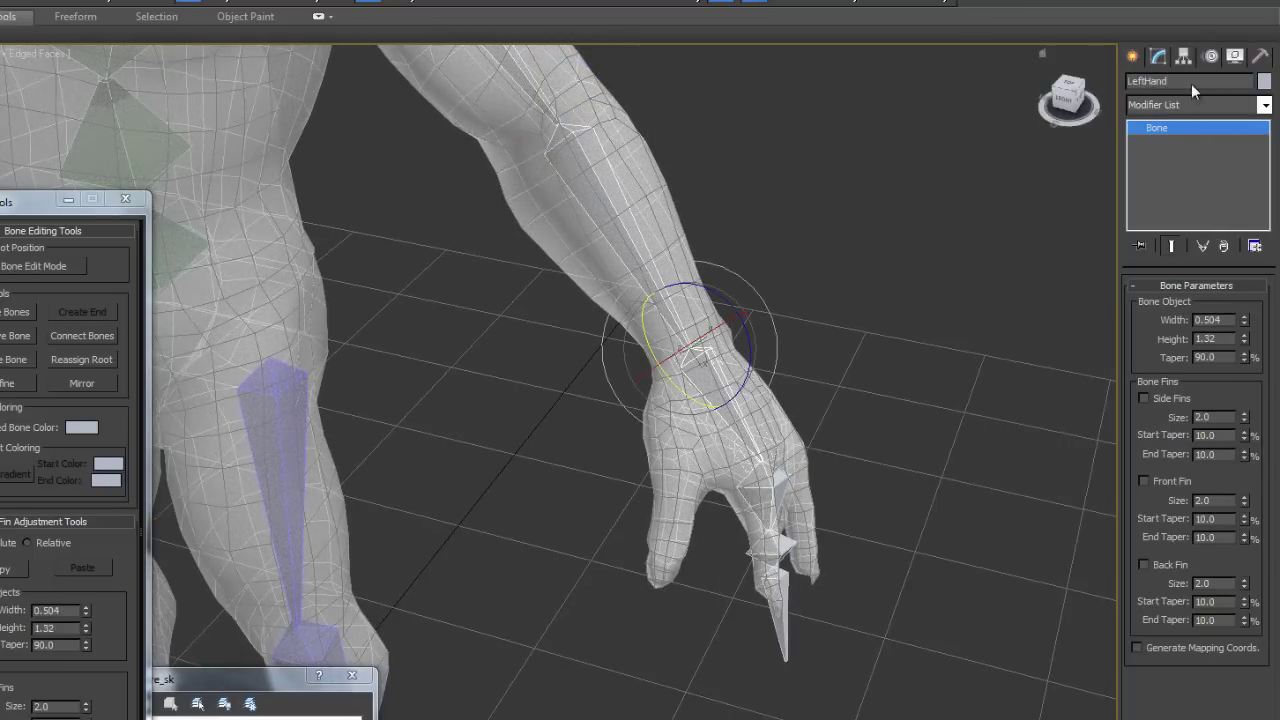
# - Rename the first finger bone as LandMiddle1 and copy its name for reuse
pyautogui.keyDown('alt'); pyautogui.moveTo(986, 523); pyautogui.dragTo(934, 509, button='middle'); pyautogui.keyUp('alt')
pyautogui.click(752, 502)
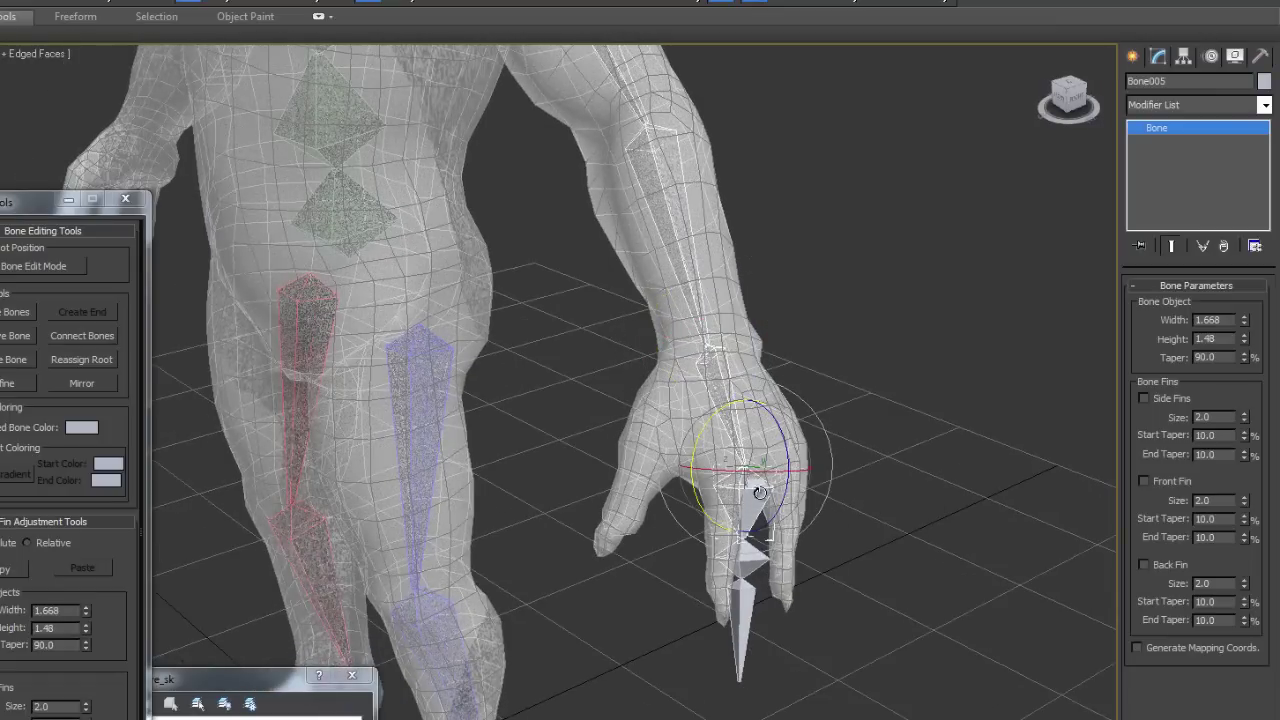
pyautogui.doubleClick(1140, 80)
pyautogui.write('Le')
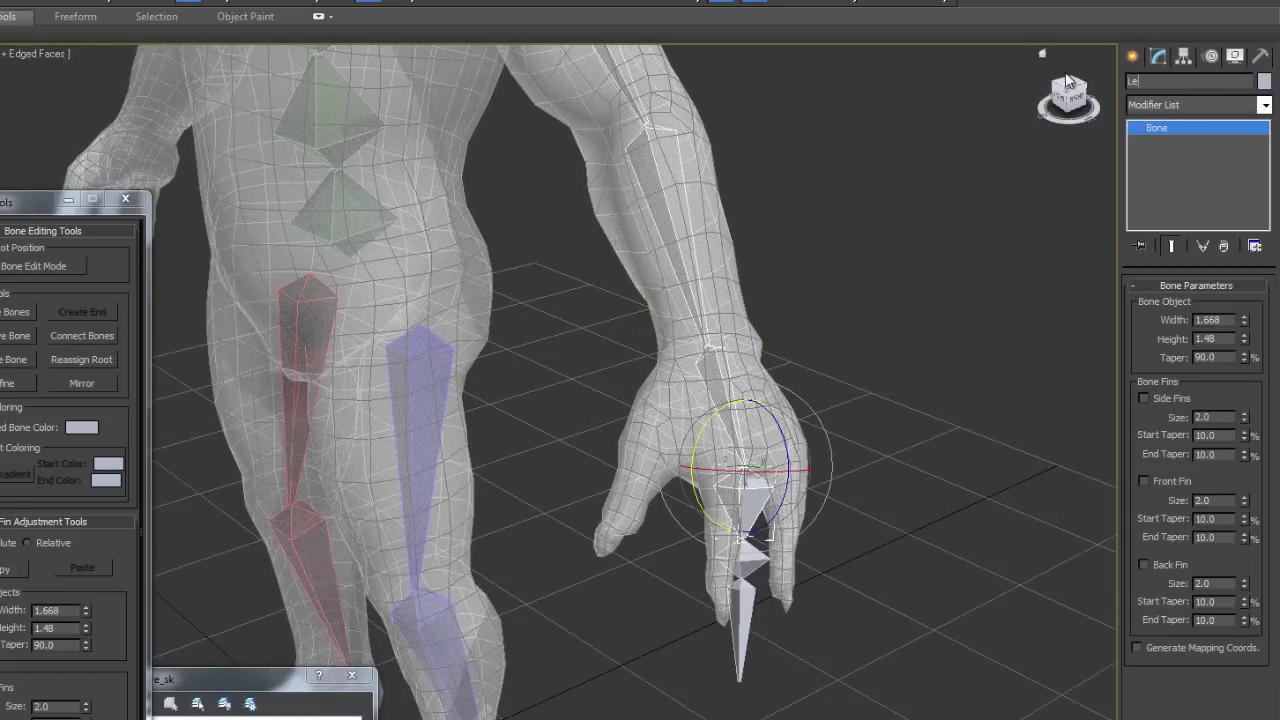
pyautogui.press('BackSpace')
pyautogui.write('andMiddle1')
pyautogui.doubleClick(1139, 79)
pyautogui.rightClick(1158, 82)
pyautogui.click(996, 141)
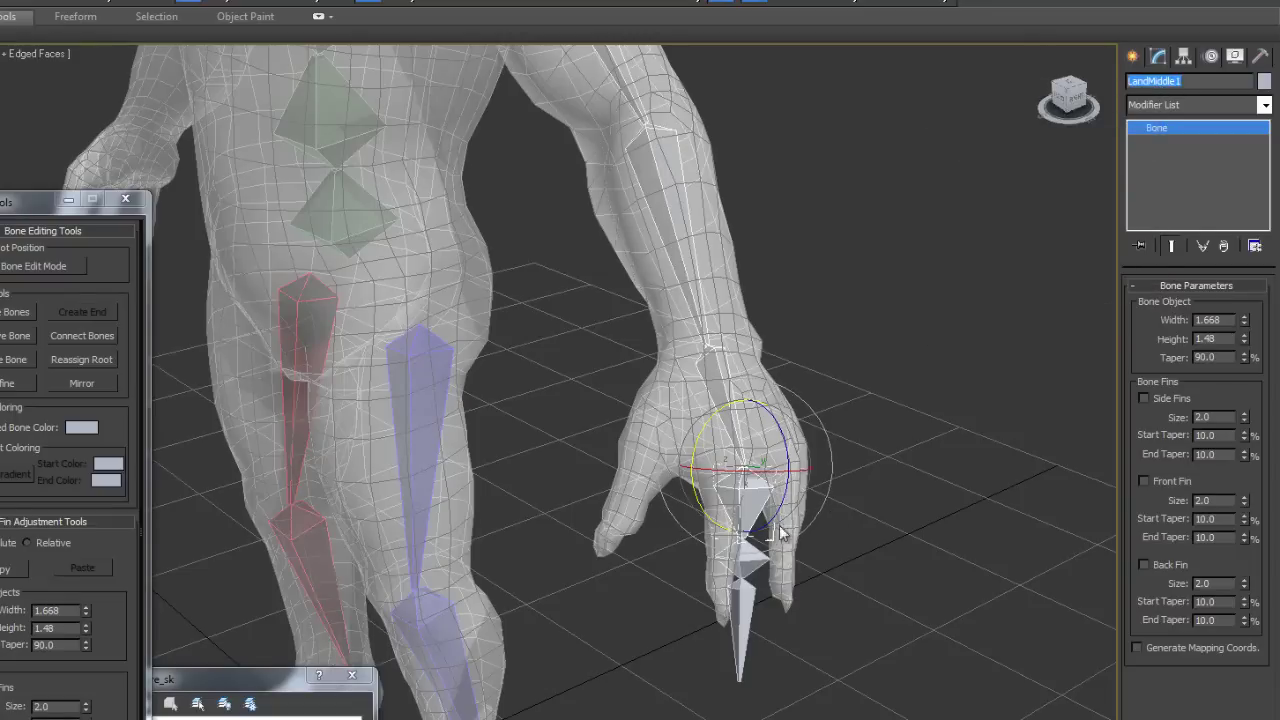
# - Rename the second finger bone as LandMiddle2 and the fingertip bone as LandMiddle3, reusing the copied name
pyautogui.click(752, 568)
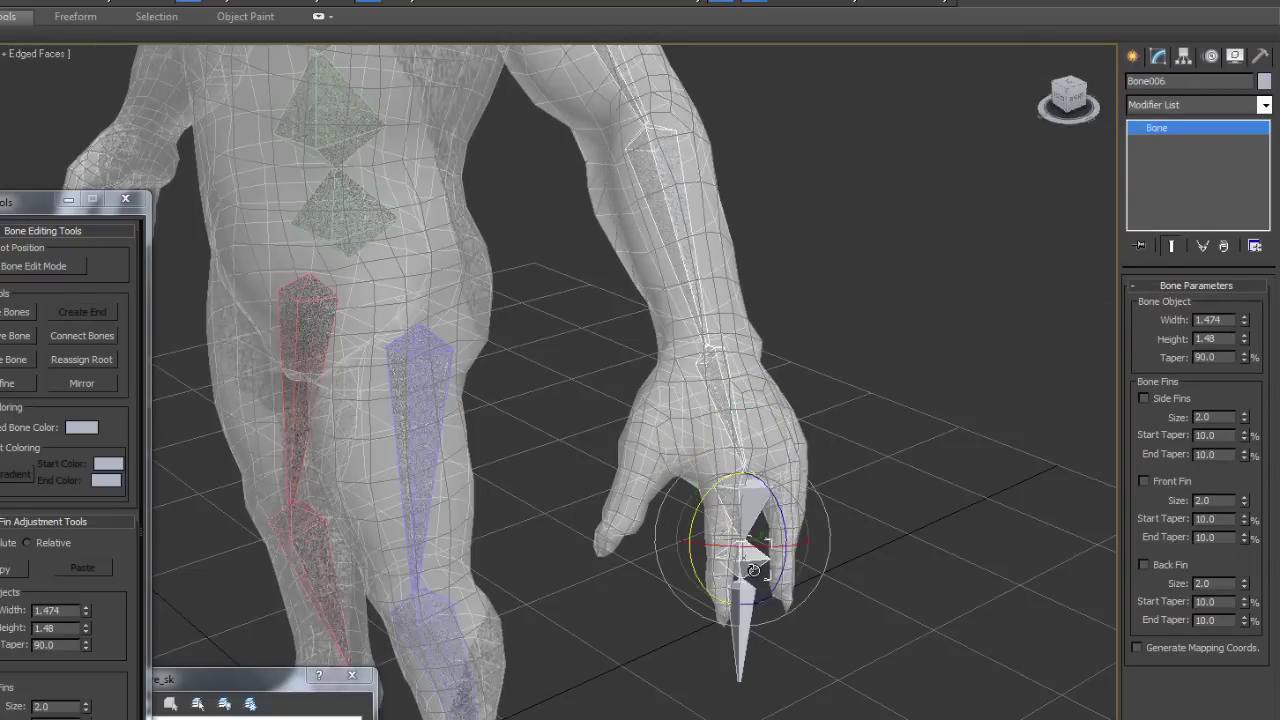
pyautogui.doubleClick(1185, 81)
pyautogui.hotkey('ctrl', 'v')
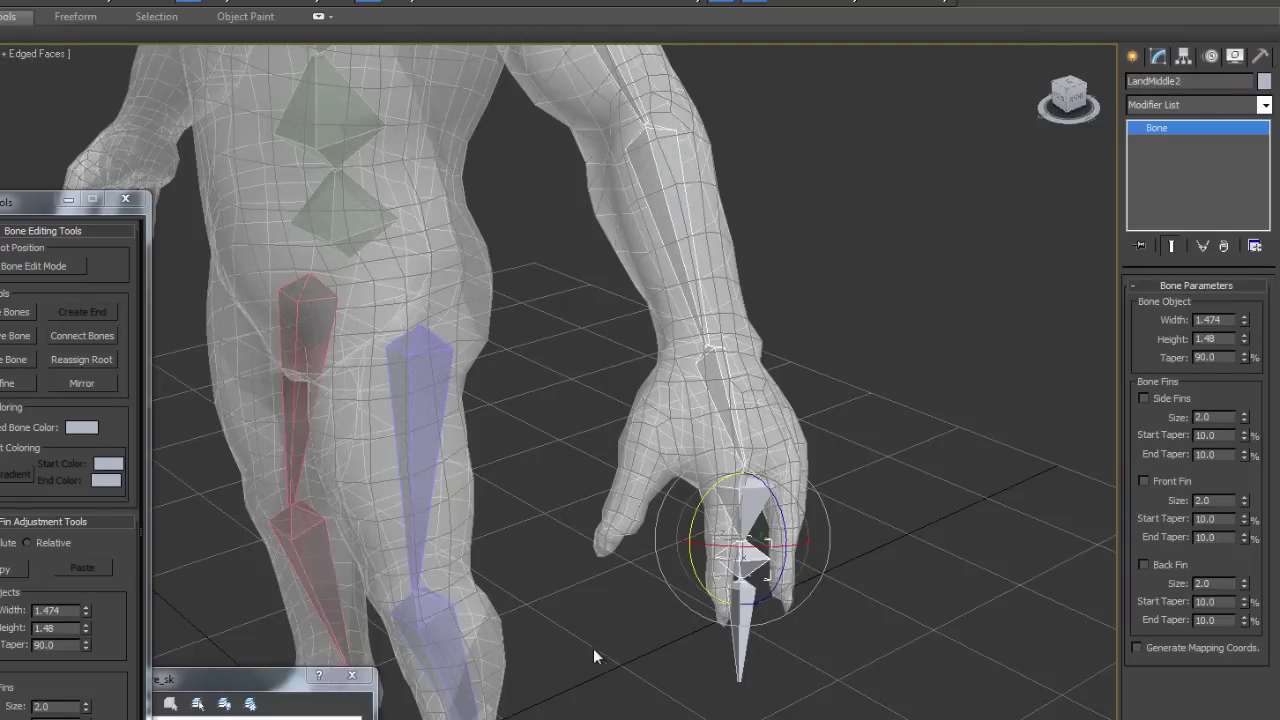
pyautogui.click(737, 652)
pyautogui.doubleClick(1190, 81)
pyautogui.hotkey('ctrl', 'v')
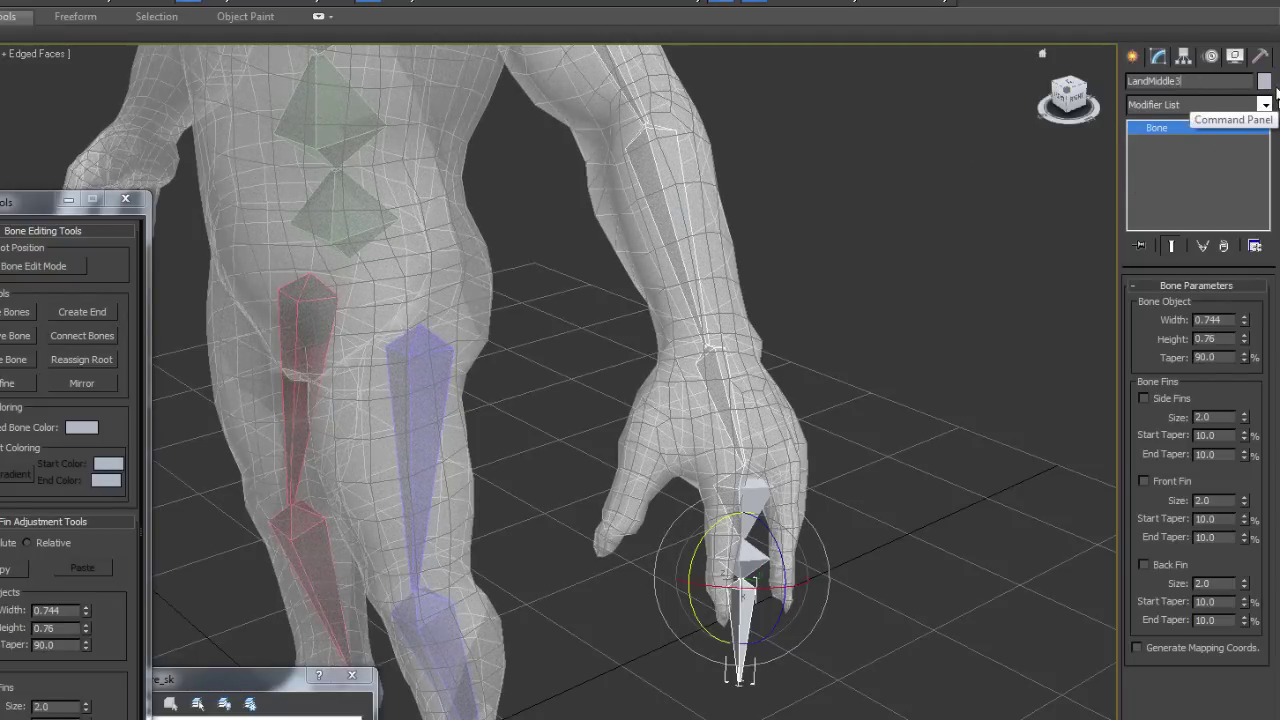
# - Check the forearm and hand bones and their names, and review the arm chain within the whole figure
pyautogui.scroll(-4, 633, 423)
pyautogui.scroll(8, 640, 412)
pyautogui.scroll(-5, 643, 416)
pyautogui.click(571, 285)
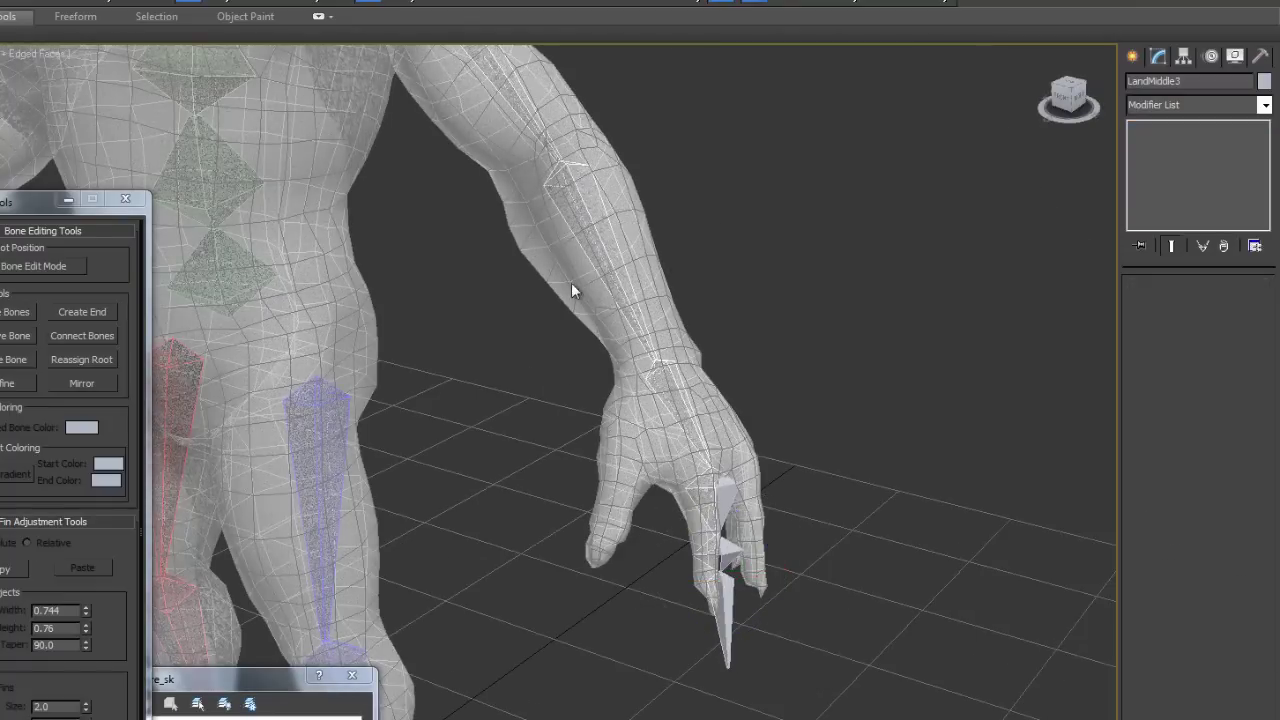
pyautogui.click(586, 233)
pyautogui.click(672, 409)
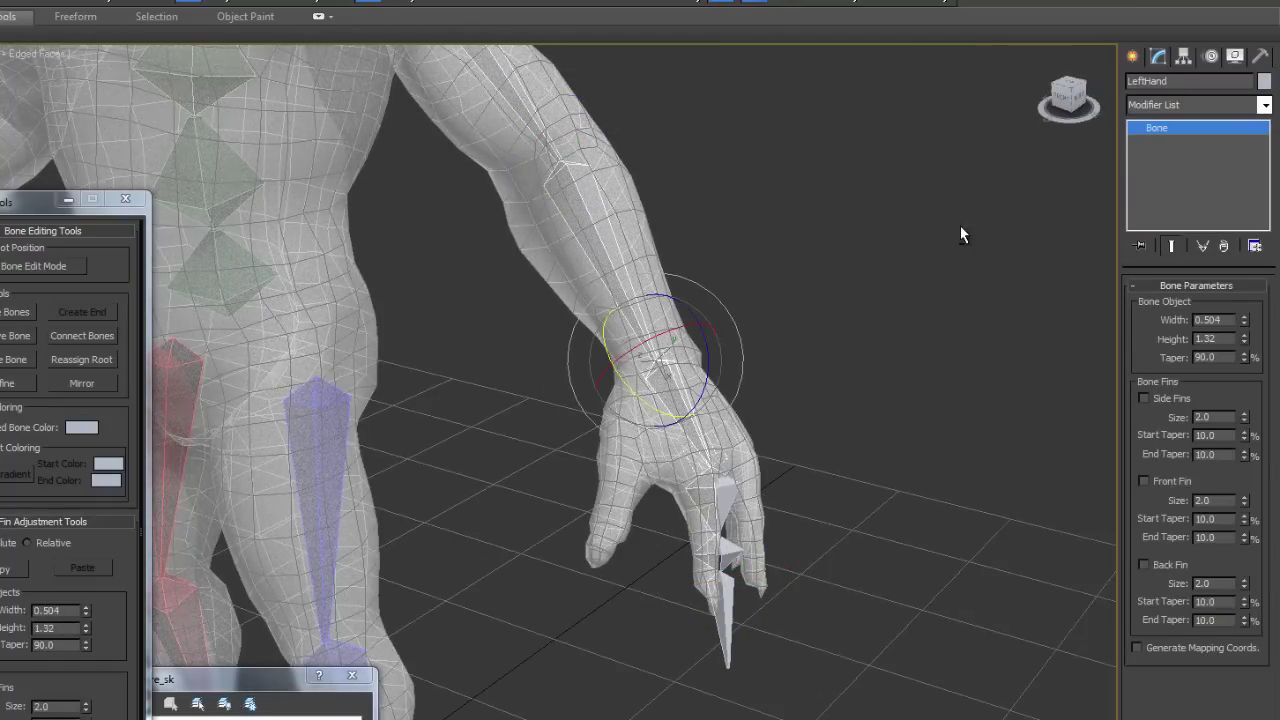
pyautogui.keyDown('alt'); pyautogui.moveTo(960, 226); pyautogui.dragTo(965, 217, button='middle'); pyautogui.keyUp('alt')
pyautogui.scroll(-5, 922, 204)
pyautogui.scroll(1, 600, 385)
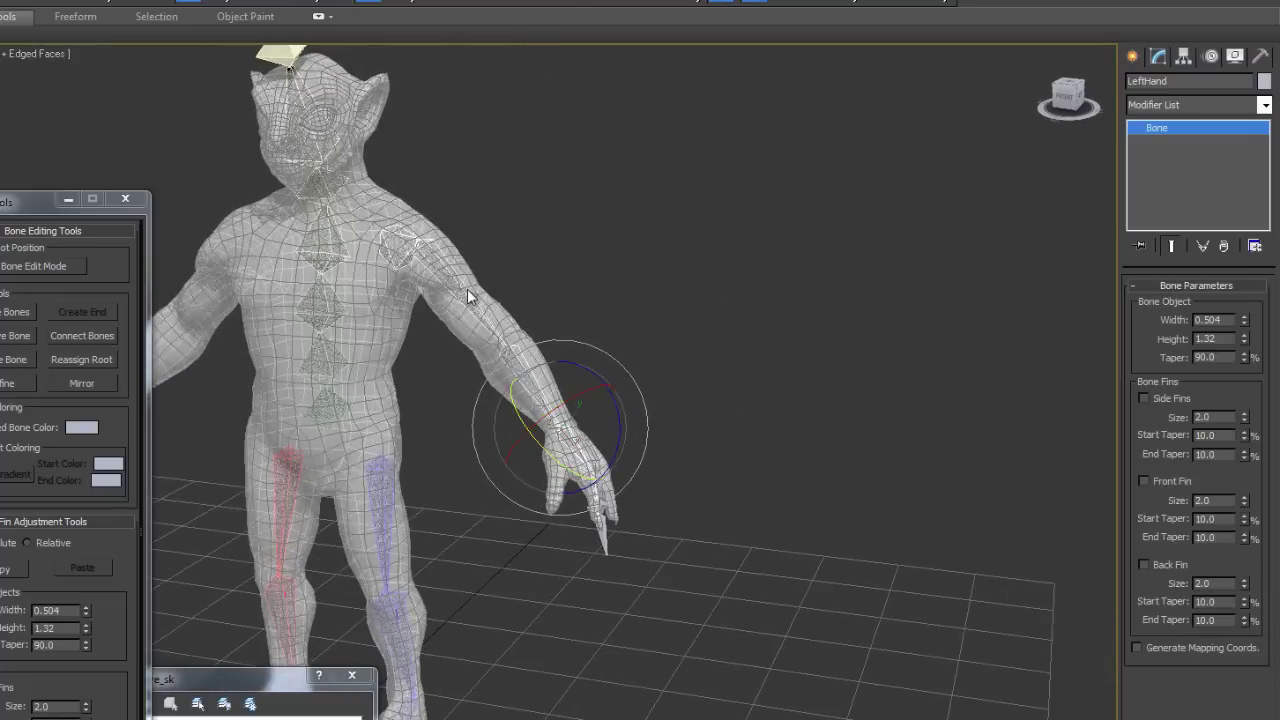
# - Select the whole left arm bone chain and set the gradient start color to pure blue (red 0, green 0, blue 255)
pyautogui.click(402, 245)
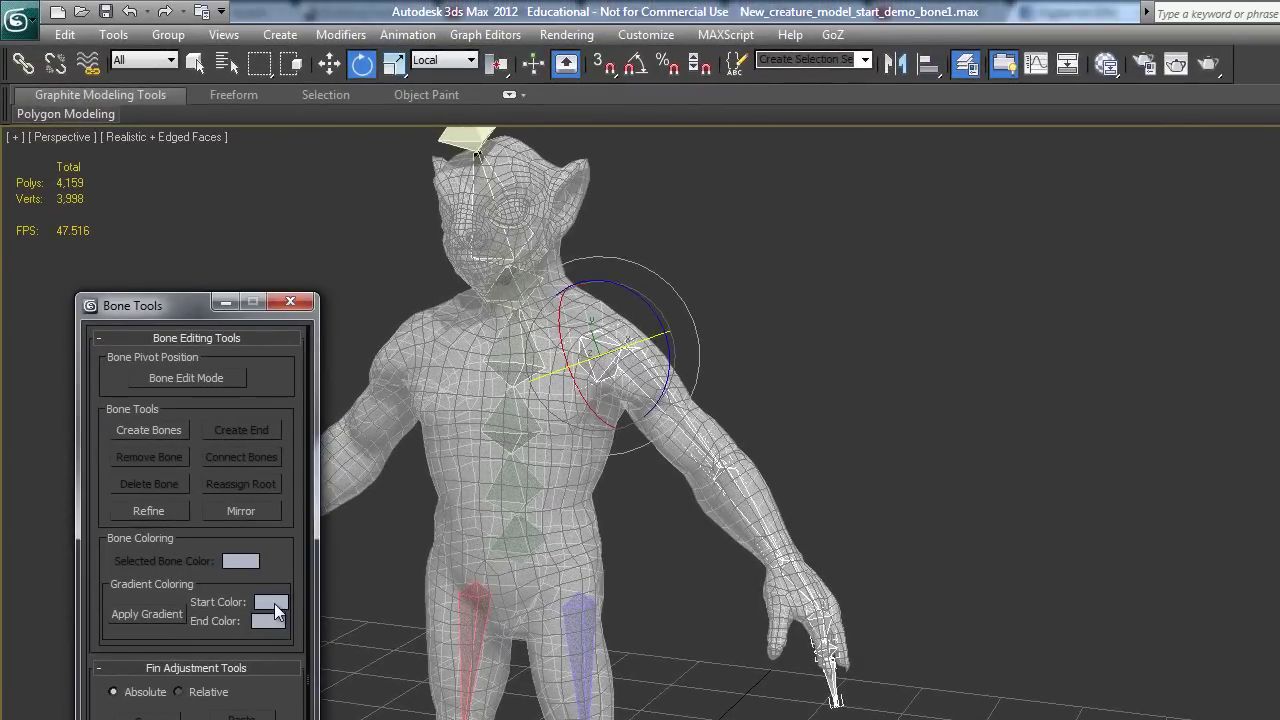
pyautogui.click(272, 603)
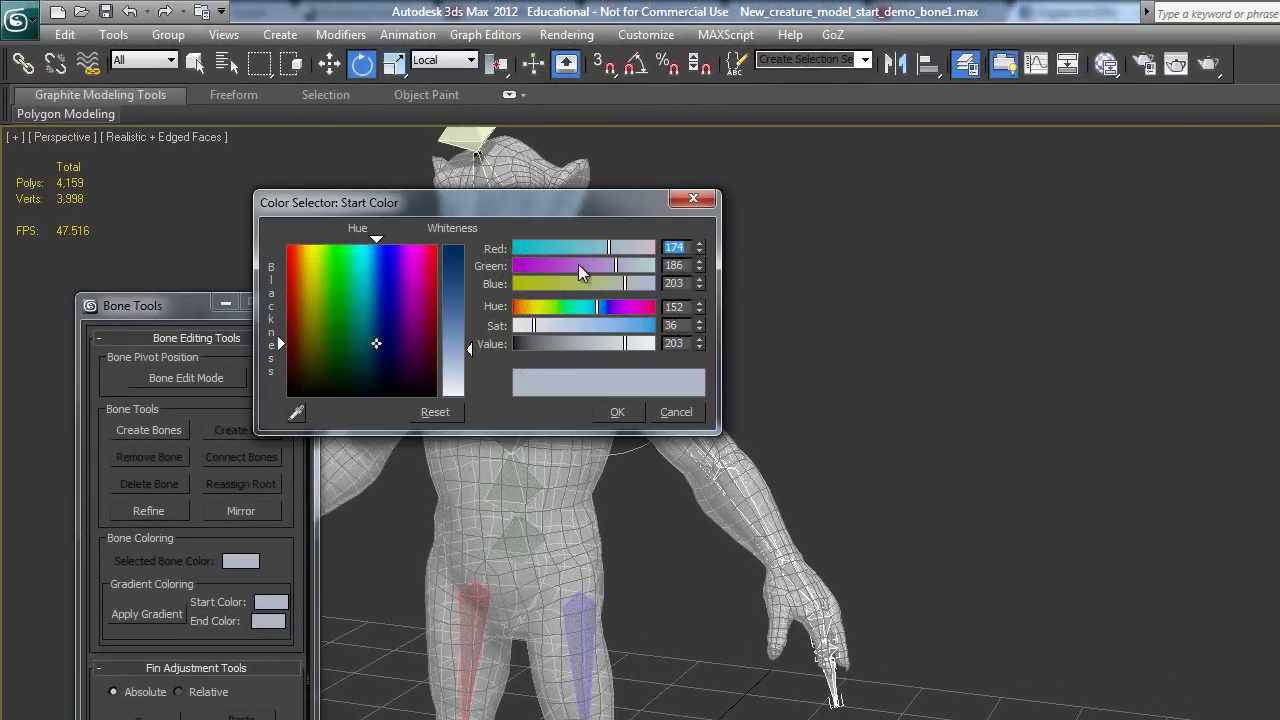
pyautogui.moveTo(636, 283); pyautogui.dragTo(512, 264)
pyautogui.moveTo(609, 250); pyautogui.dragTo(515, 250)
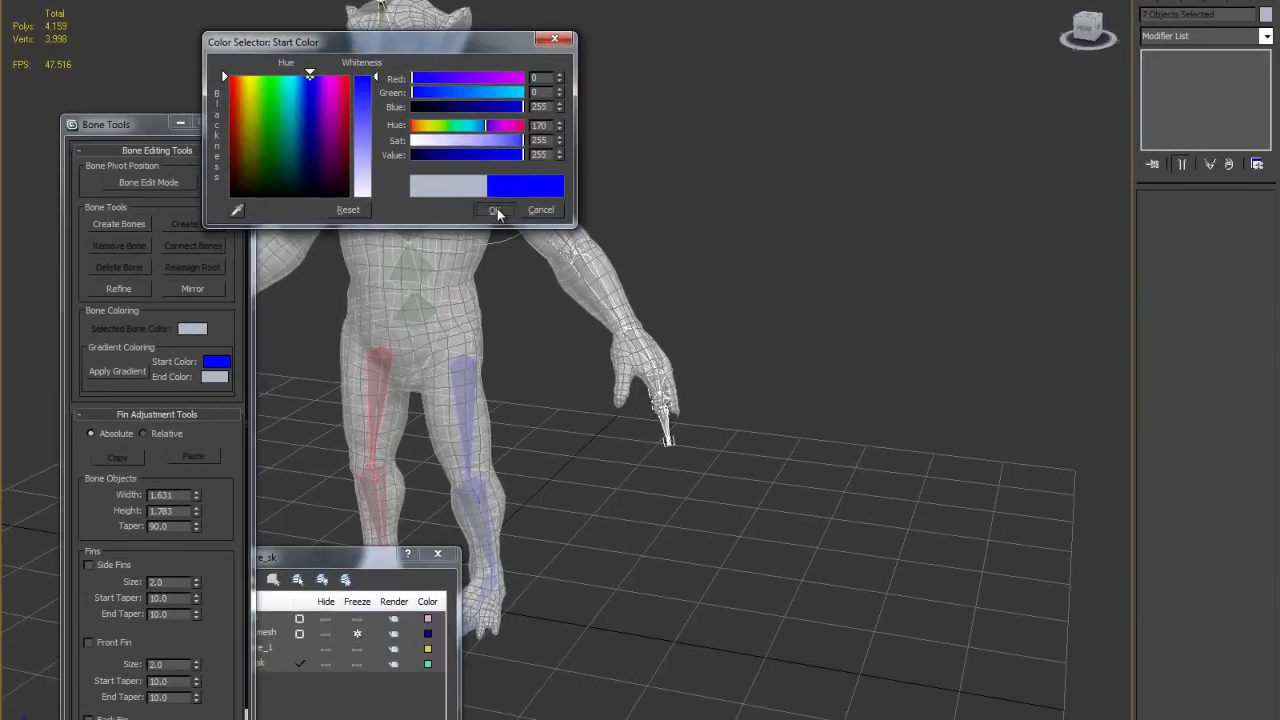
pyautogui.click(617, 412)
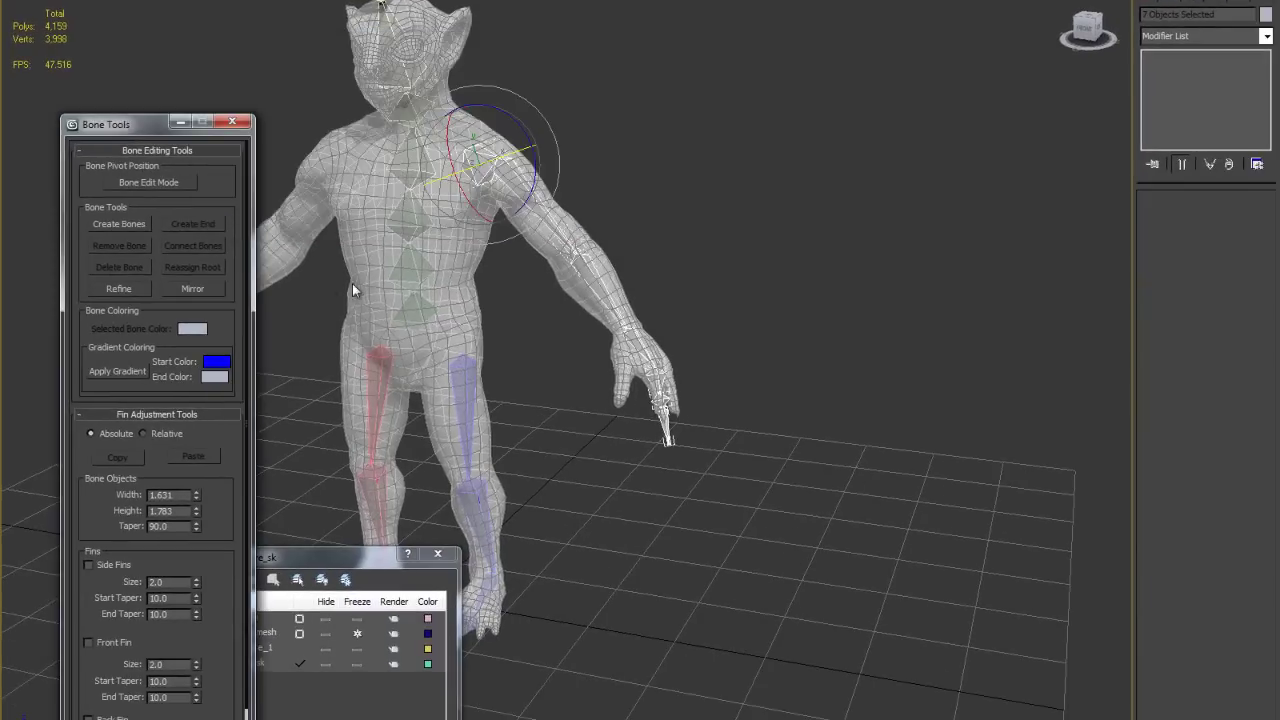
# - Apply the gradient coloring from pure blue to the light grey-blue end color to the left arm bone chain
pyautogui.click(216, 377)
pyautogui.click(493, 210)
pyautogui.click(120, 372)
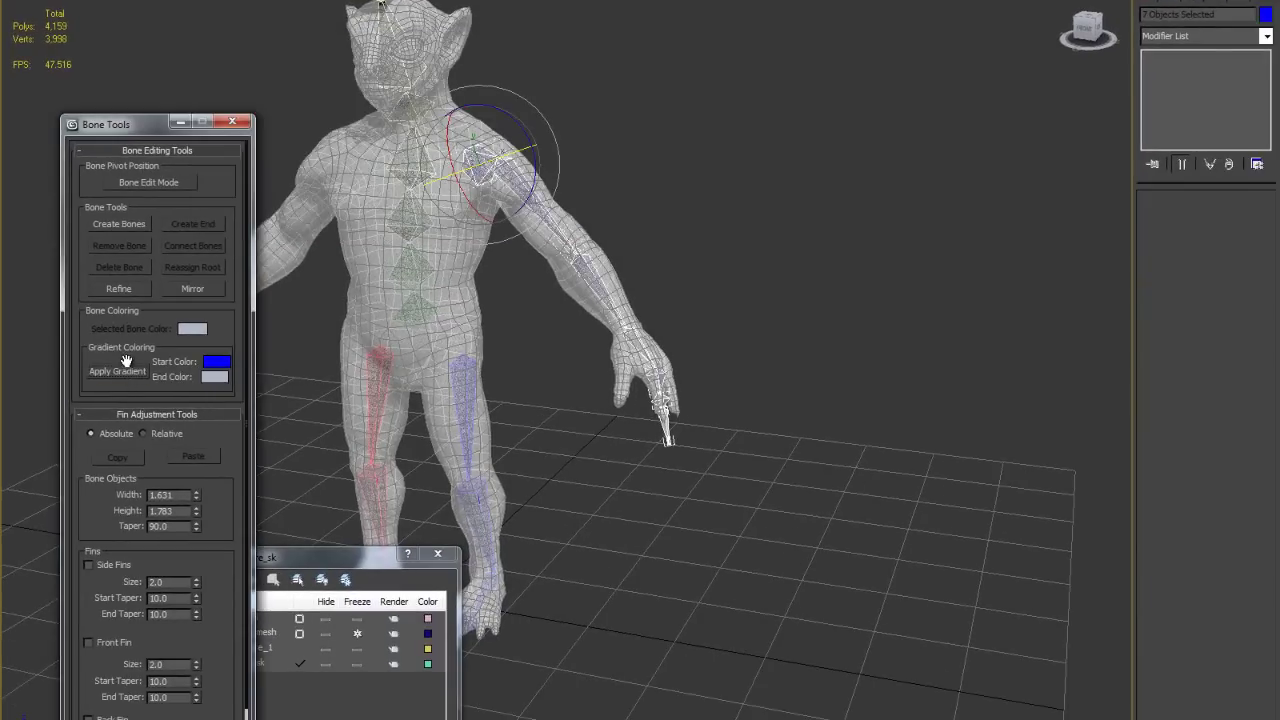
pyautogui.keyDown('alt'); pyautogui.moveTo(814, 334); pyautogui.dragTo(950, 231, button='middle'); pyautogui.keyUp('alt')
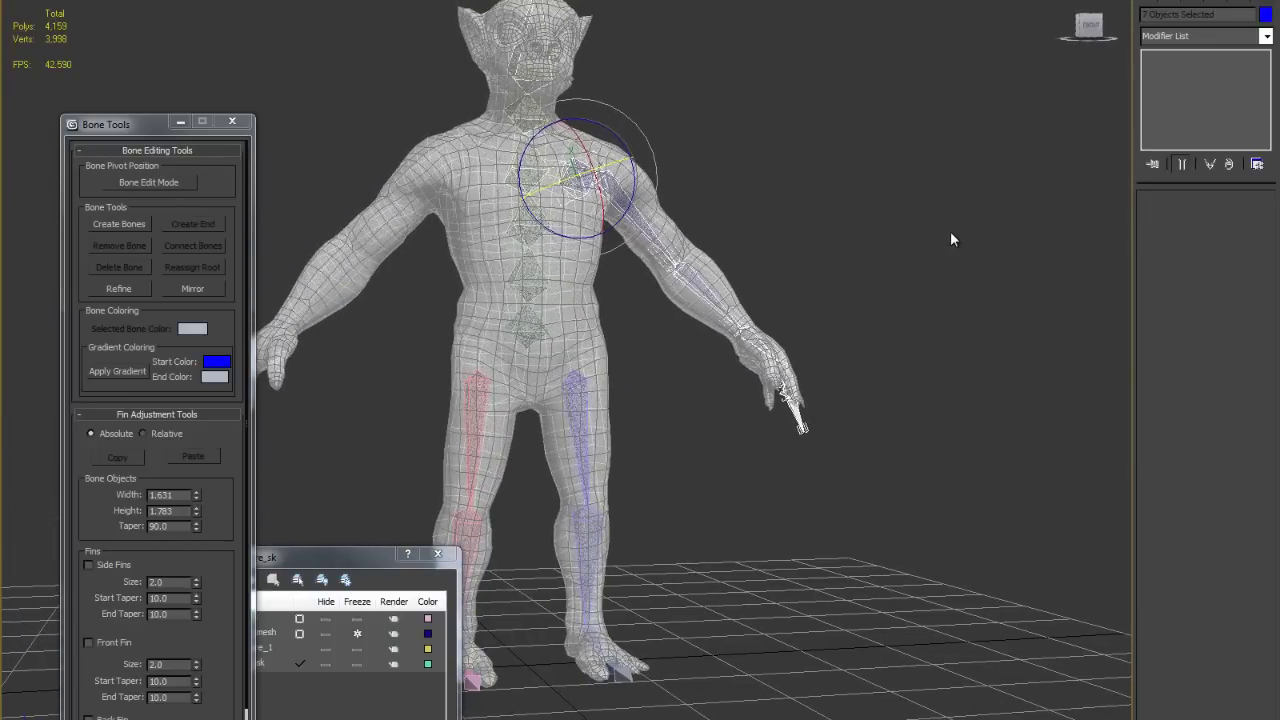
# - Try mirroring the left arm bone chain across the X axis with an offset of -10, and undo it
pyautogui.click(904, 229)
pyautogui.doubleClick(574, 170)
pyautogui.keyDown('alt'); pyautogui.moveTo(937, 108); pyautogui.dragTo(925, 109, button='middle'); pyautogui.keyUp('alt')
pyautogui.click(212, 288)
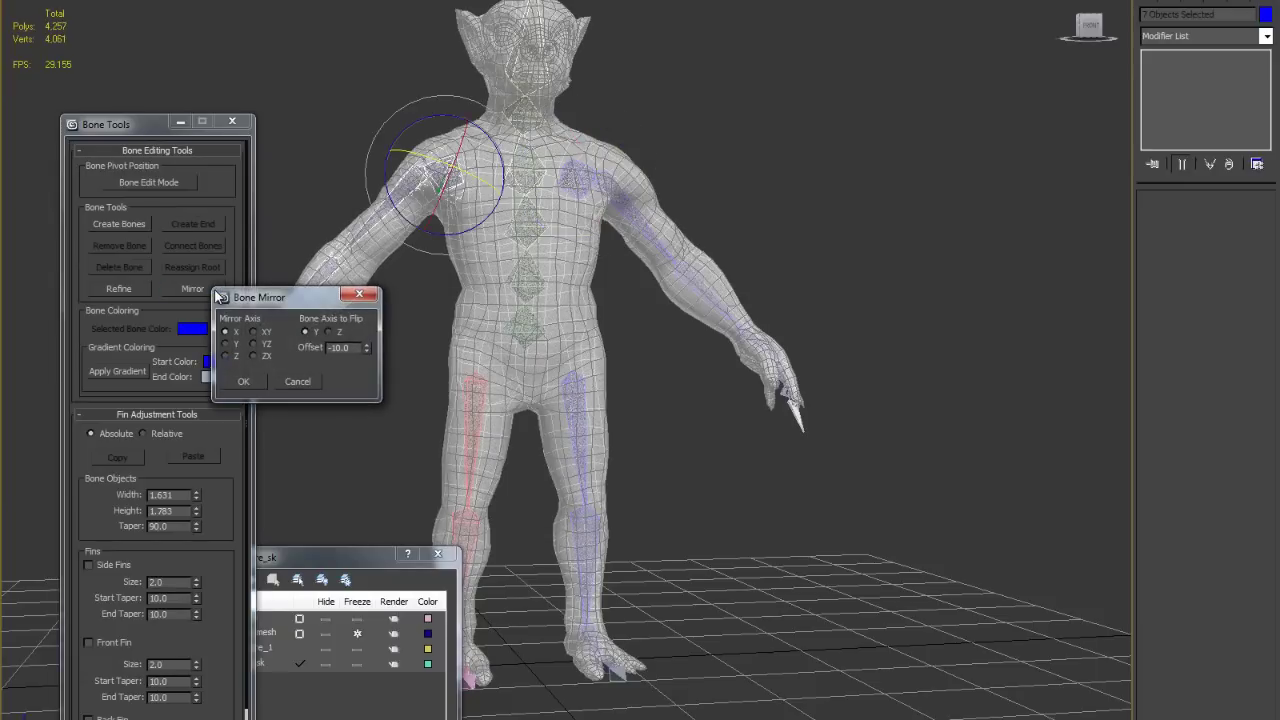
pyautogui.click(243, 381)
pyautogui.scroll(2, 716, 205)
pyautogui.moveTo(716, 199); pyautogui.dragTo(889, 189, button='middle')
pyautogui.keyDown('alt'); pyautogui.moveTo(793, 104); pyautogui.dragTo(527, 152, button='middle'); pyautogui.keyUp('alt')
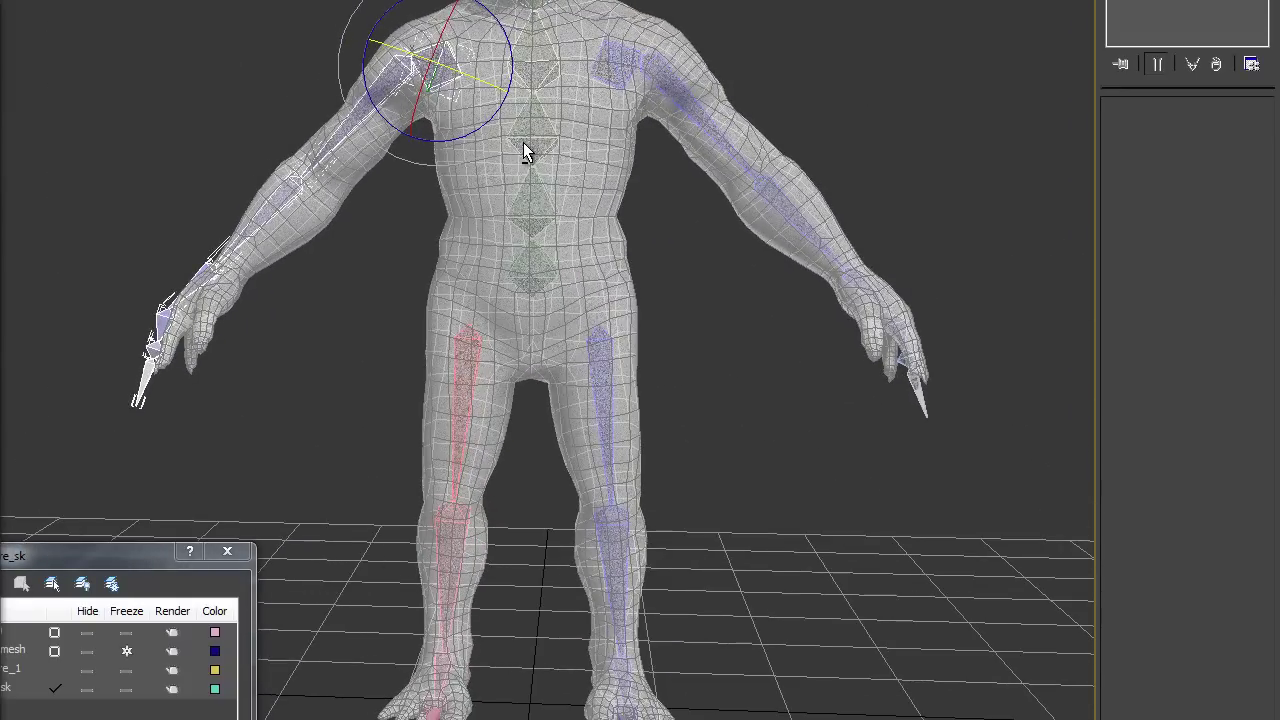
pyautogui.hotkey('ctrl', 'z')
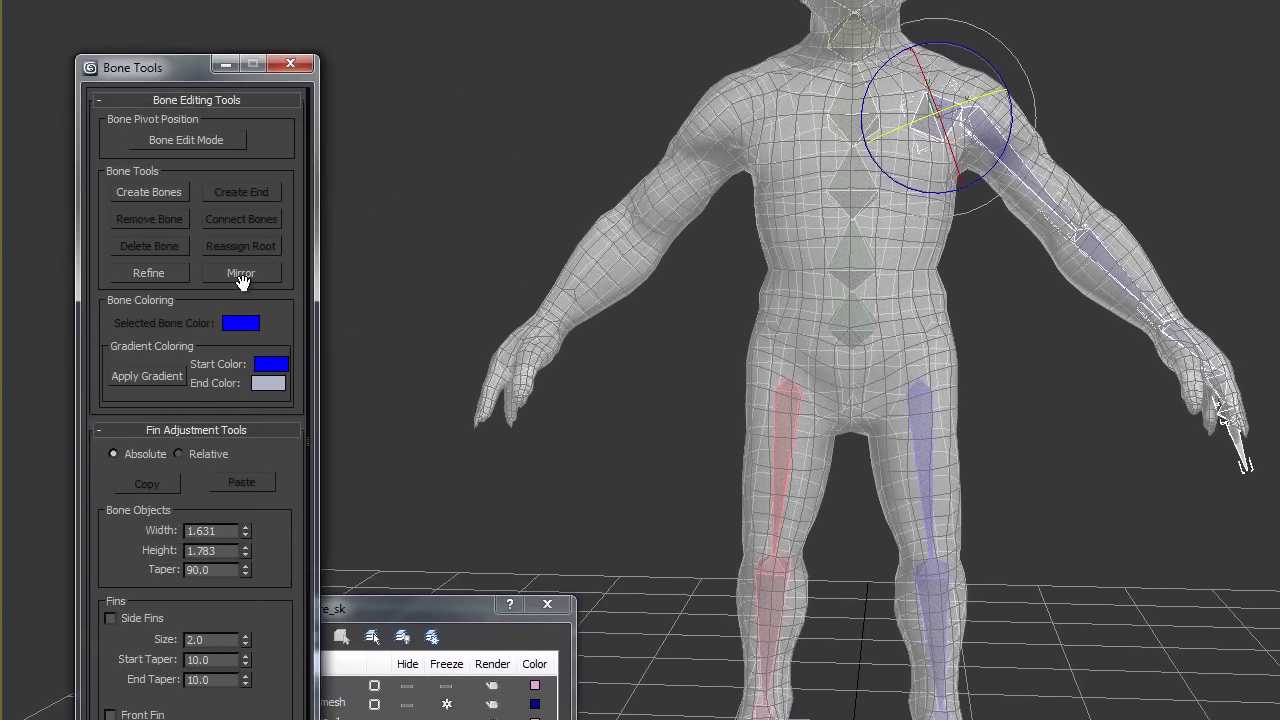
# - Mirror the left arm bone chain across the X axis, flipping bone axis Y, with an offset of -9
pyautogui.click(246, 279)
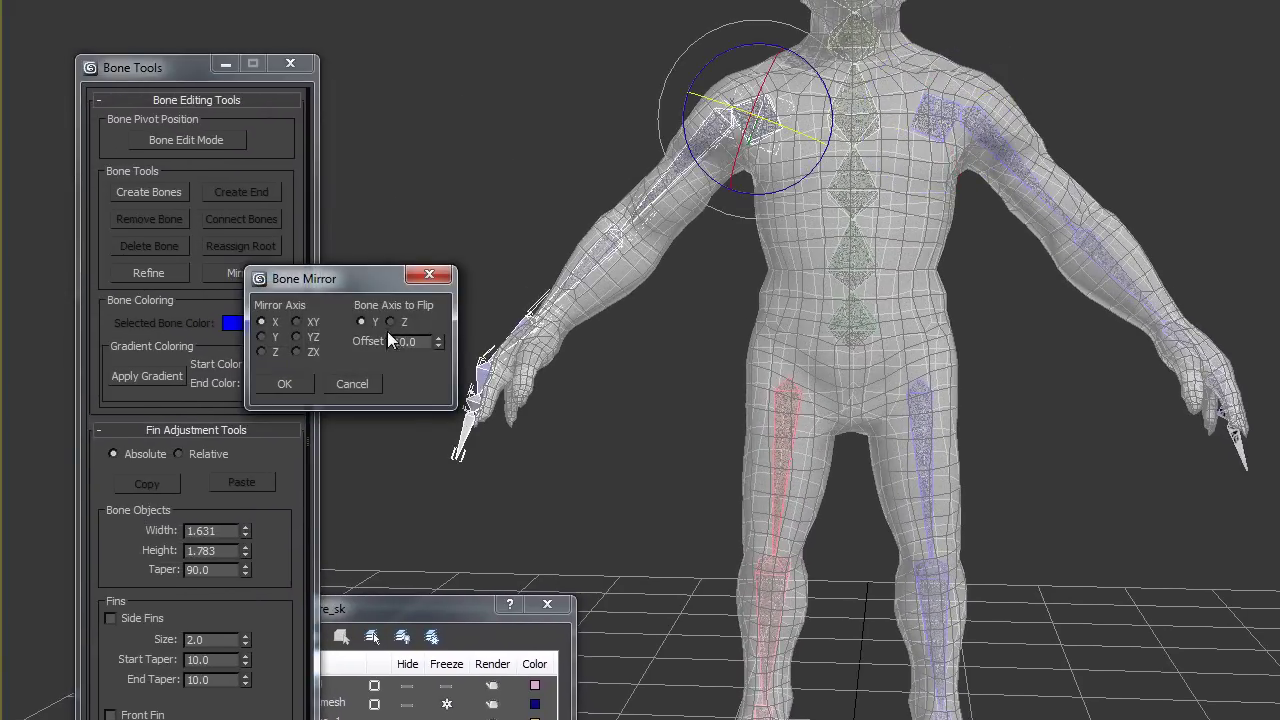
pyautogui.click(439, 337)
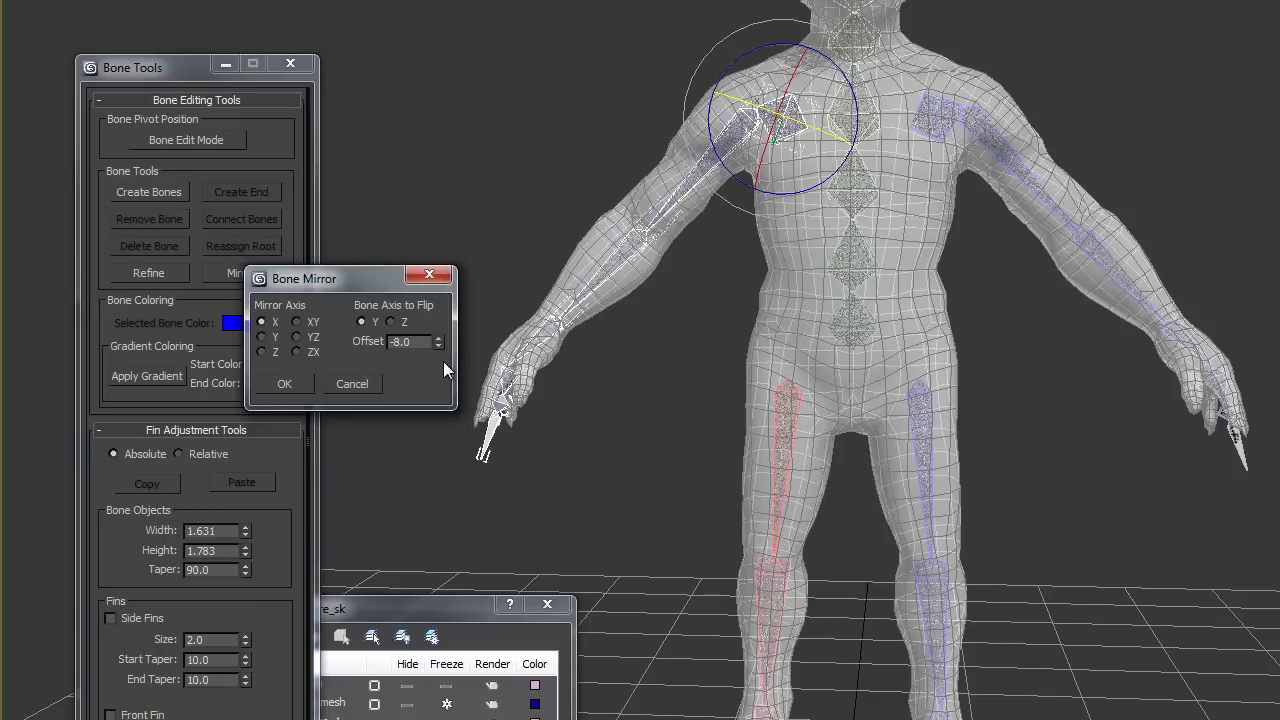
pyautogui.click(438, 345)
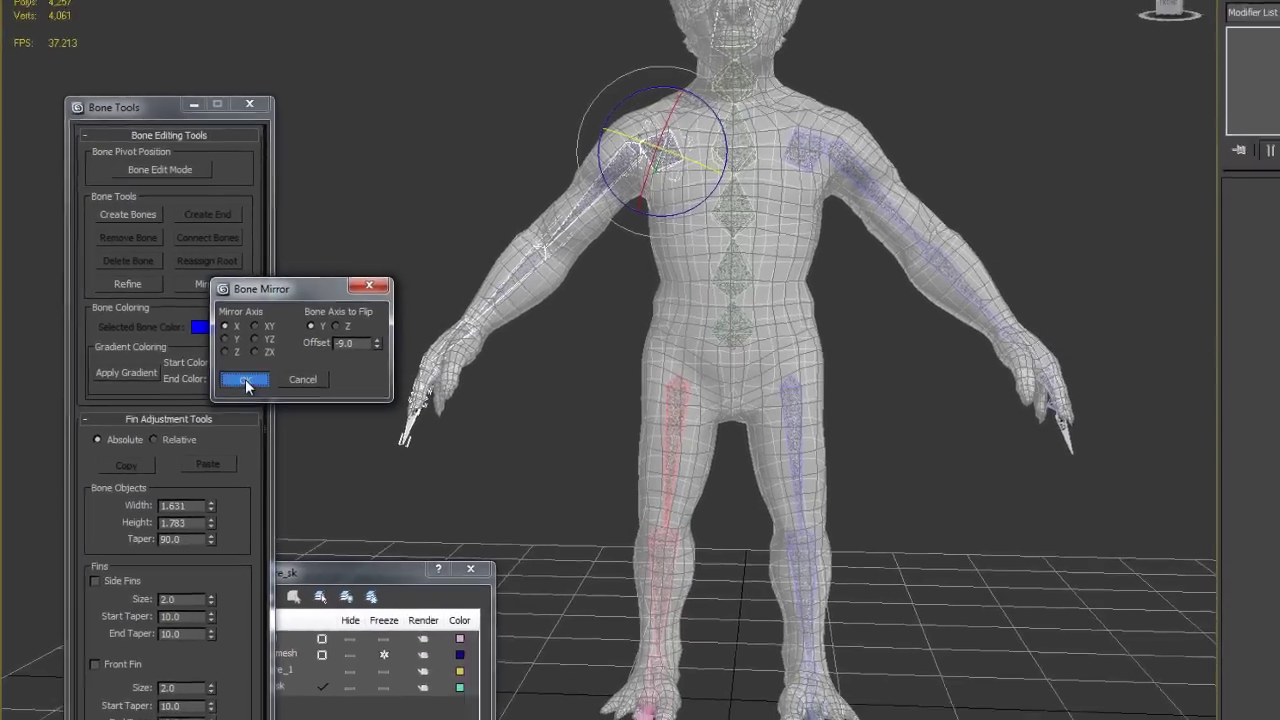
pyautogui.click(246, 380)
pyautogui.keyDown('alt'); pyautogui.moveTo(484, 407); pyautogui.dragTo(457, 377, button='middle'); pyautogui.keyUp('alt')
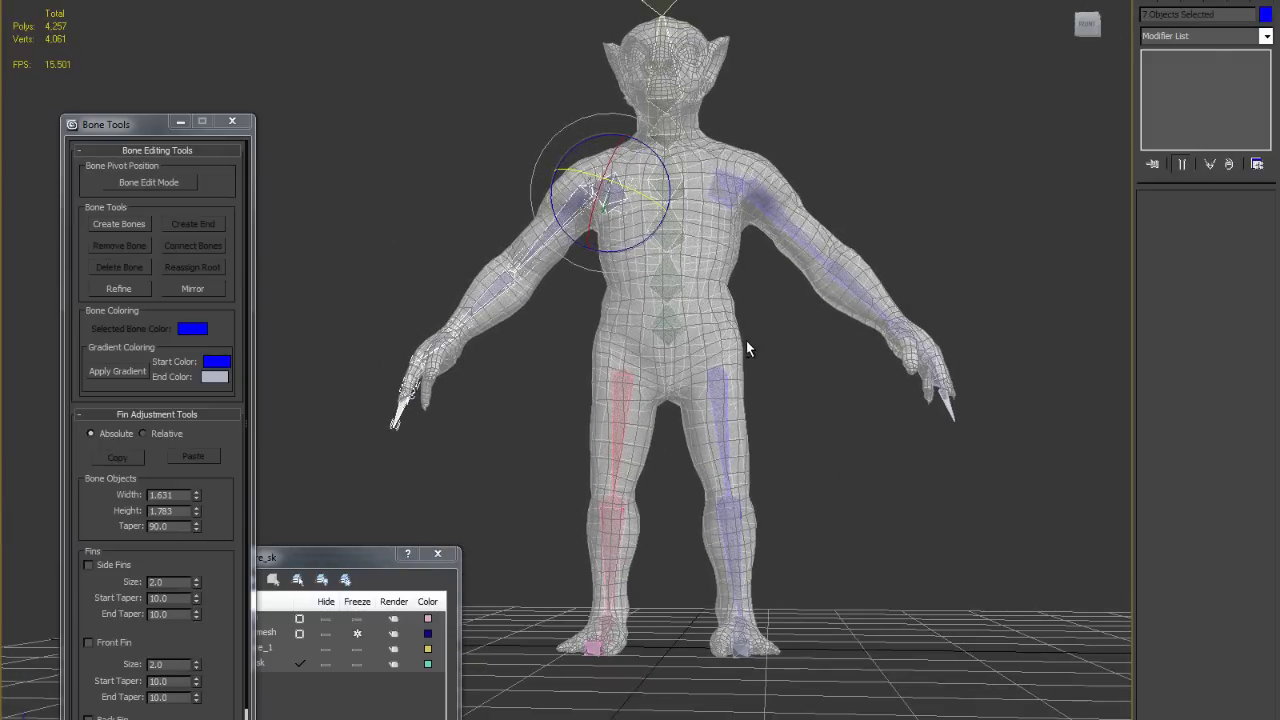
pyautogui.keyDown('alt'); pyautogui.moveTo(746, 342); pyautogui.dragTo(751, 333, button='middle'); pyautogui.keyUp('alt')
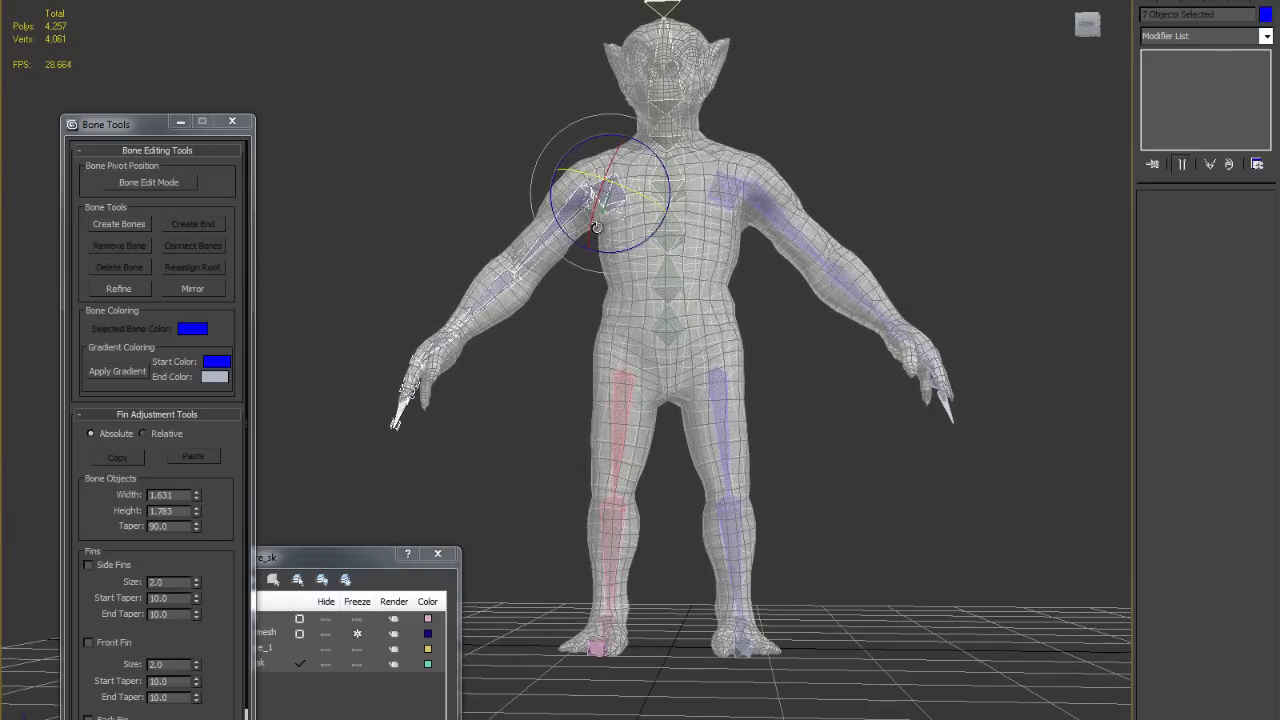
# - Hide the Creature_mesh layer so only the bones show, and clear the bone selection
pyautogui.click(357, 635)
pyautogui.click(357, 634)
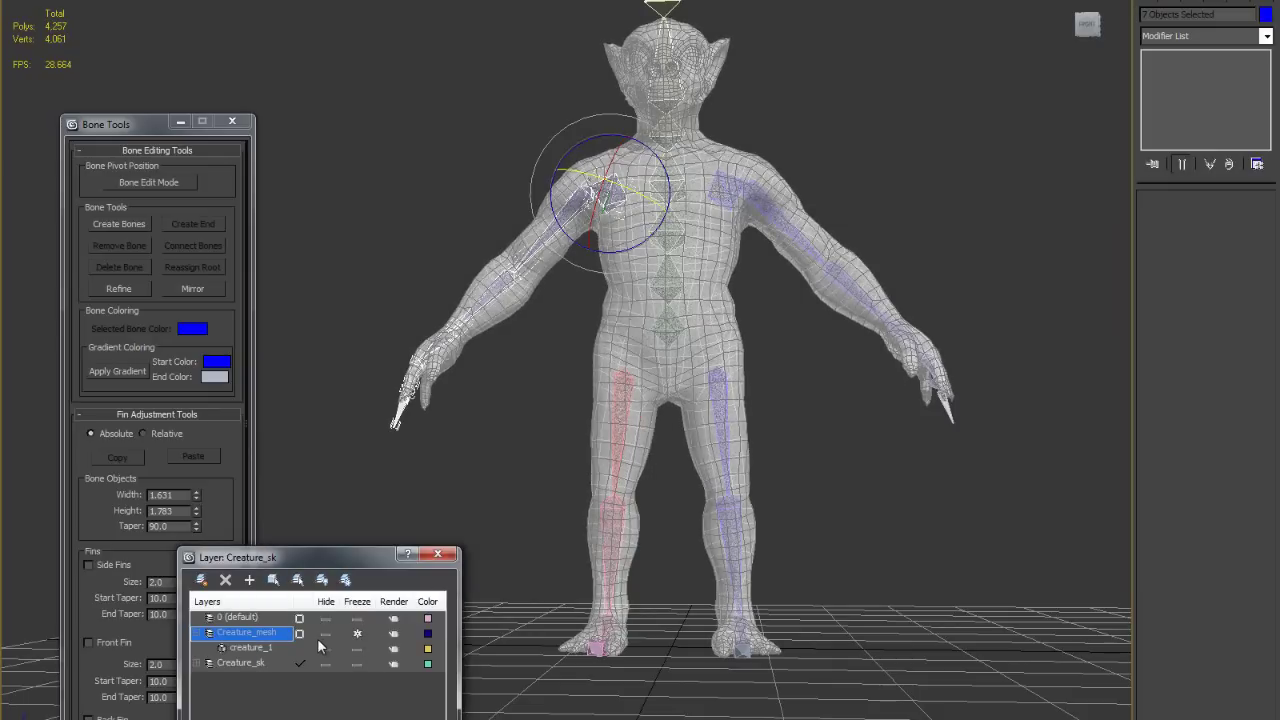
pyautogui.click(323, 634)
pyautogui.click(778, 372)
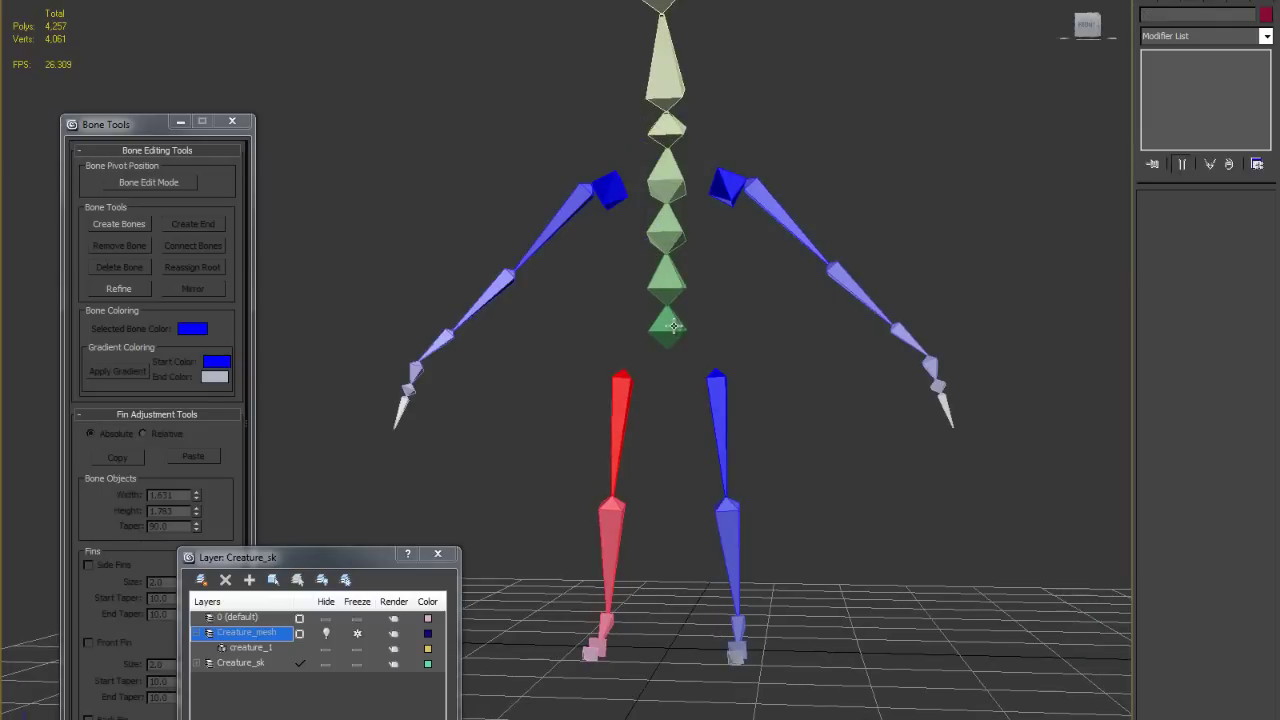
# - Test-move the lowest spine bone to check which bones follow it, and undo the move
pyautogui.click(673, 325)
pyautogui.keyDown('alt'); pyautogui.moveTo(673, 325); pyautogui.dragTo(650, 440, button='middle'); pyautogui.keyUp('alt')
pyautogui.moveTo(756, 334); pyautogui.dragTo(554, 349)
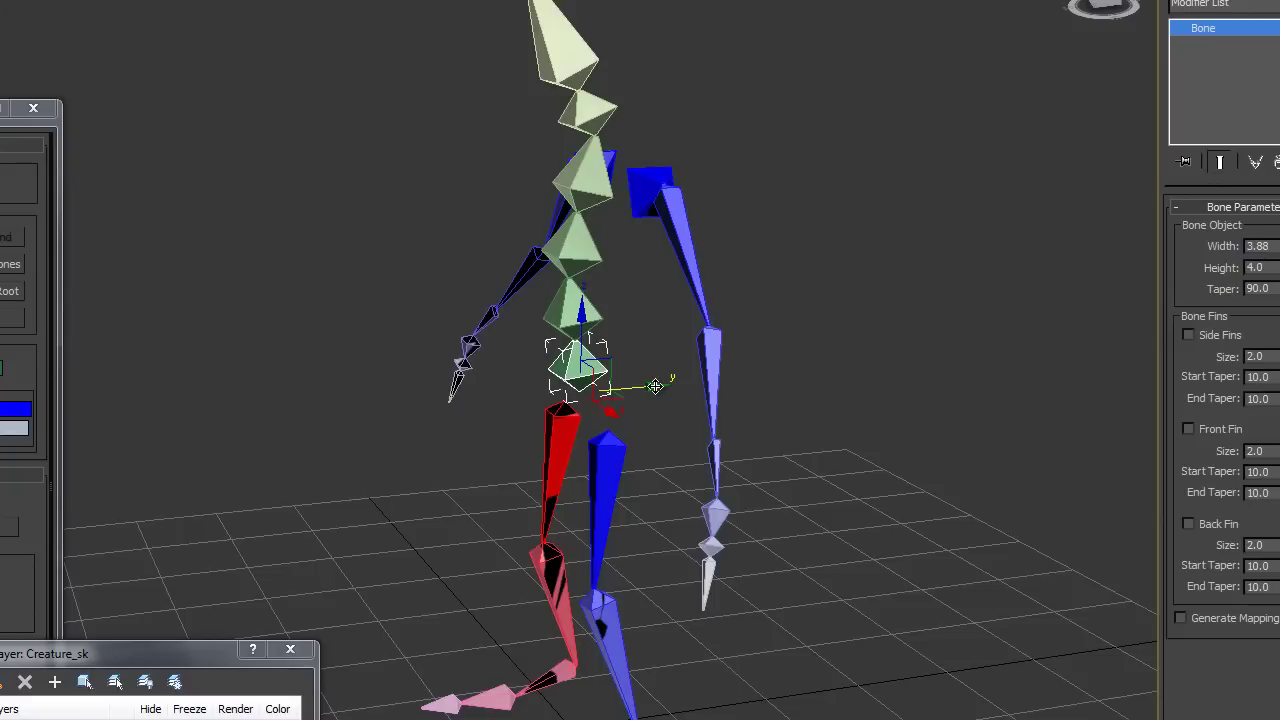
pyautogui.moveTo(436, 393); pyautogui.dragTo(608, 397)
pyautogui.hotkey('ctrl', 'z')
pyautogui.keyDown('alt'); pyautogui.moveTo(618, 515); pyautogui.dragTo(659, 523, button='middle'); pyautogui.keyUp('alt')
pyautogui.keyDown('alt'); pyautogui.moveTo(679, 385); pyautogui.dragTo(551, 398, button='middle'); pyautogui.keyUp('alt')
pyautogui.moveTo(551, 398); pyautogui.dragTo(674, 370)
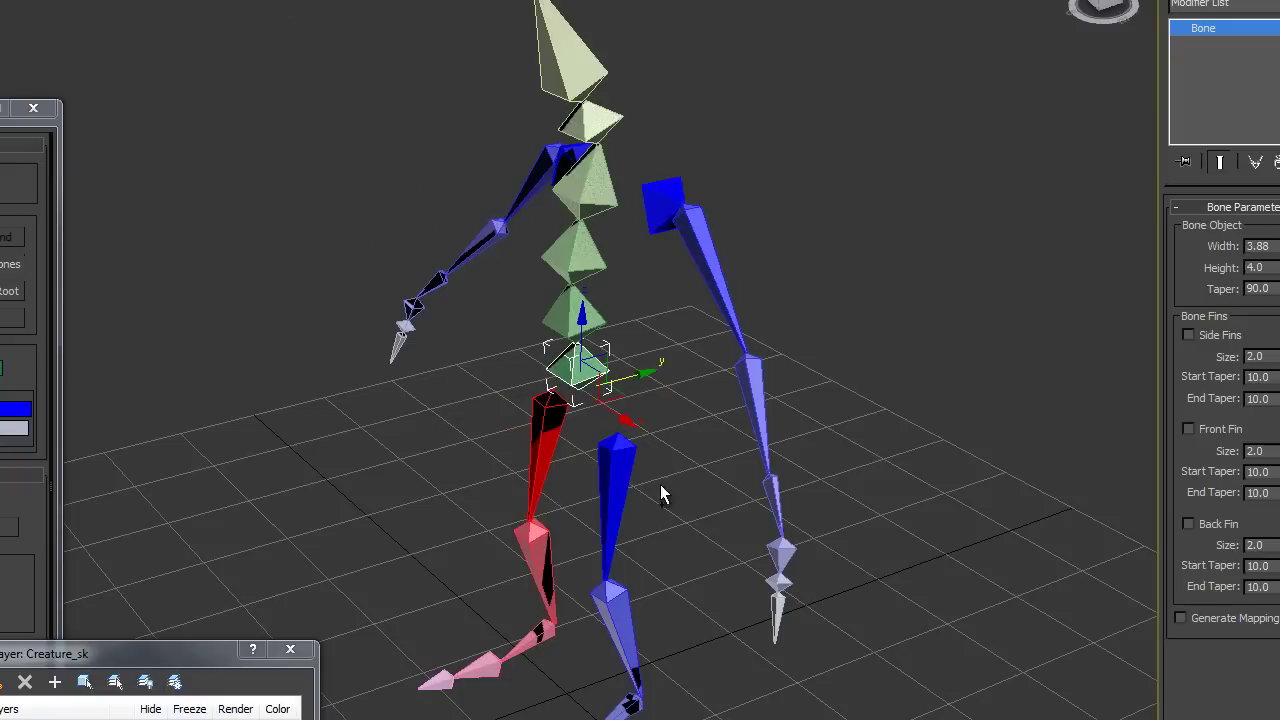
pyautogui.keyDown('alt'); pyautogui.moveTo(755, 460); pyautogui.dragTo(900, 332, button='middle'); pyautogui.keyUp('alt')
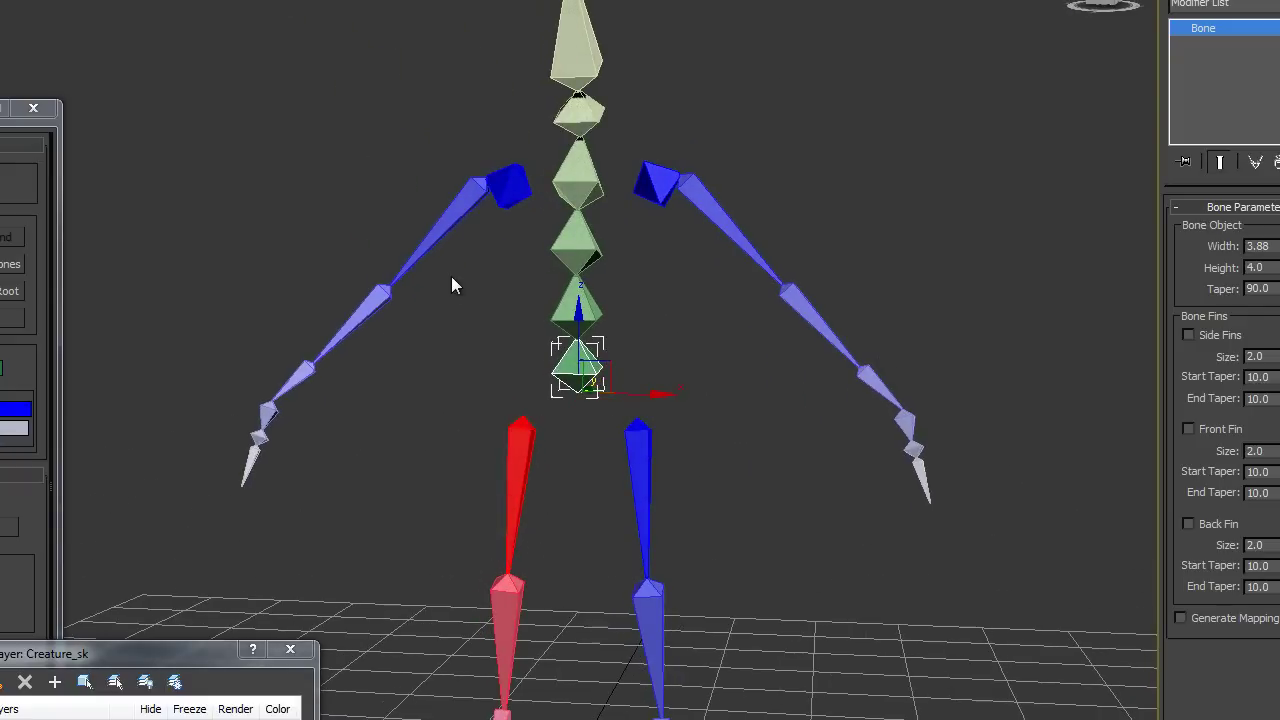
# - Select the mirrored right arm bone chain and set the gradient start color to pure red (red 255, green 0, blue 0)
pyautogui.doubleClick(502, 204)
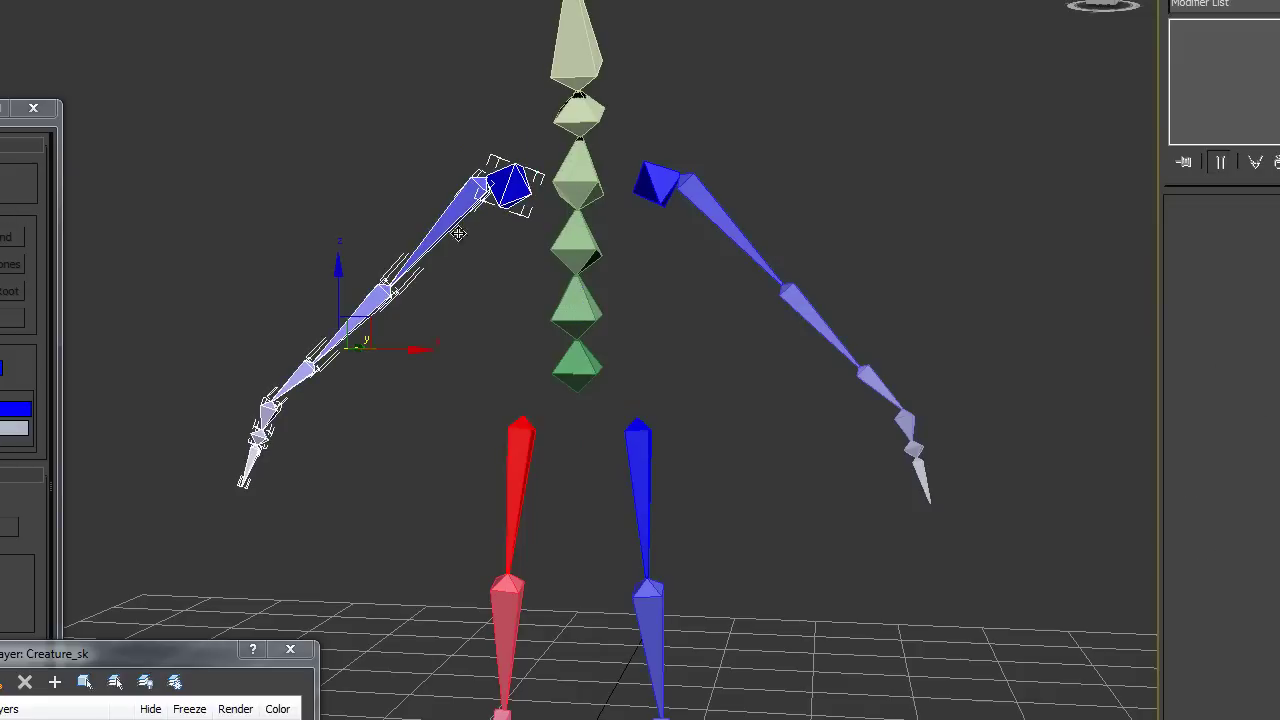
pyautogui.click(18, 409)
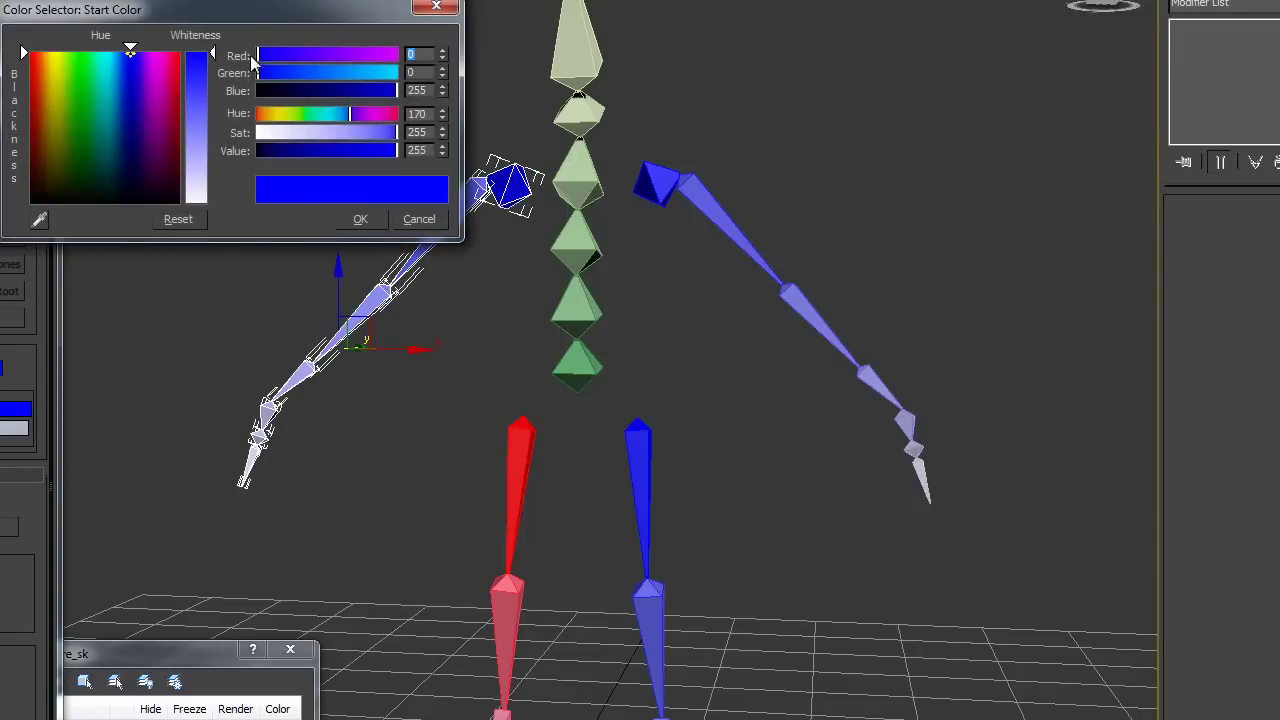
pyautogui.moveTo(263, 57); pyautogui.dragTo(420, 55)
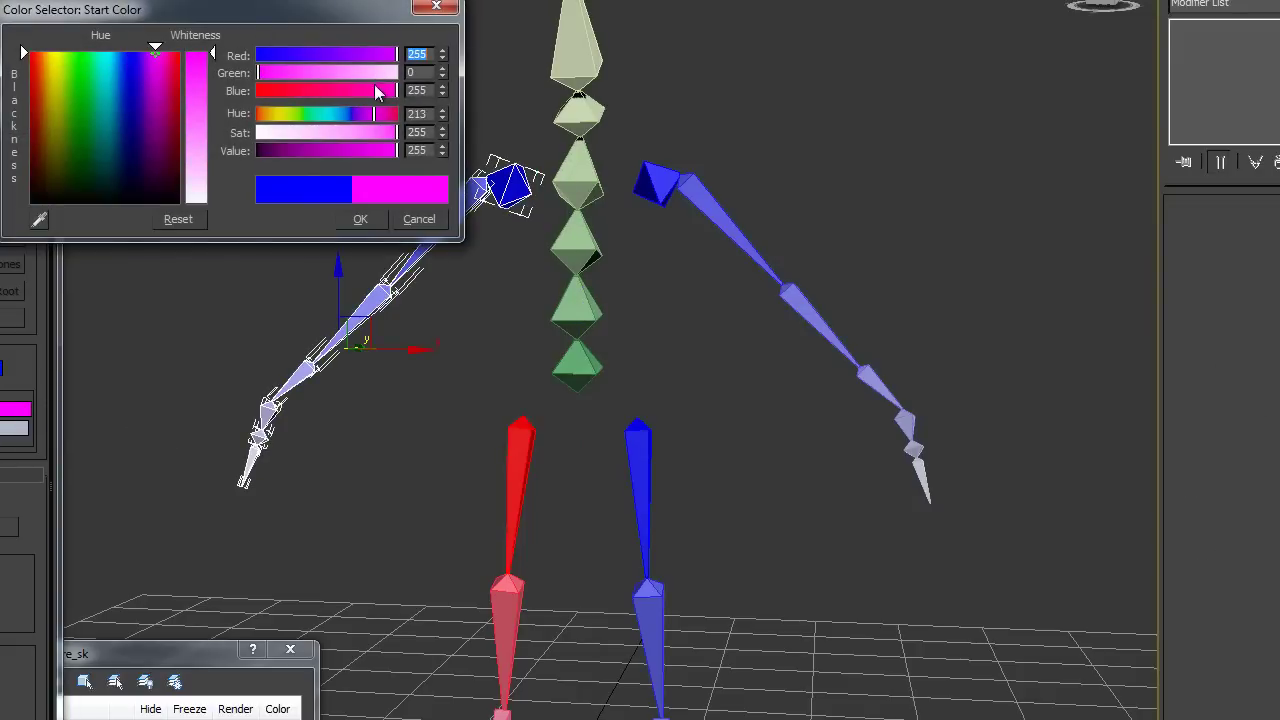
pyautogui.moveTo(360, 91); pyautogui.dragTo(257, 91)
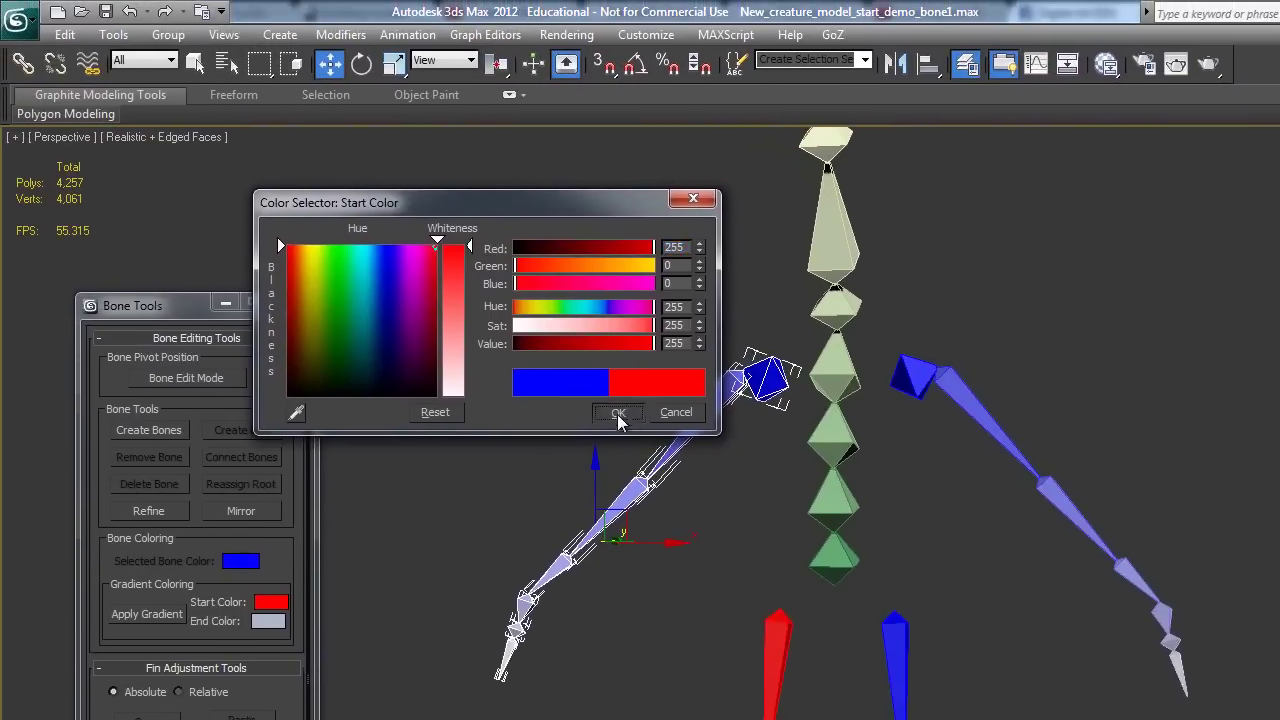
pyautogui.click(360, 219)
# - Set the gradient end color to light pink (red 241, green 174, blue 213) and apply the gradient to the right arm chain
pyautogui.click(268, 621)
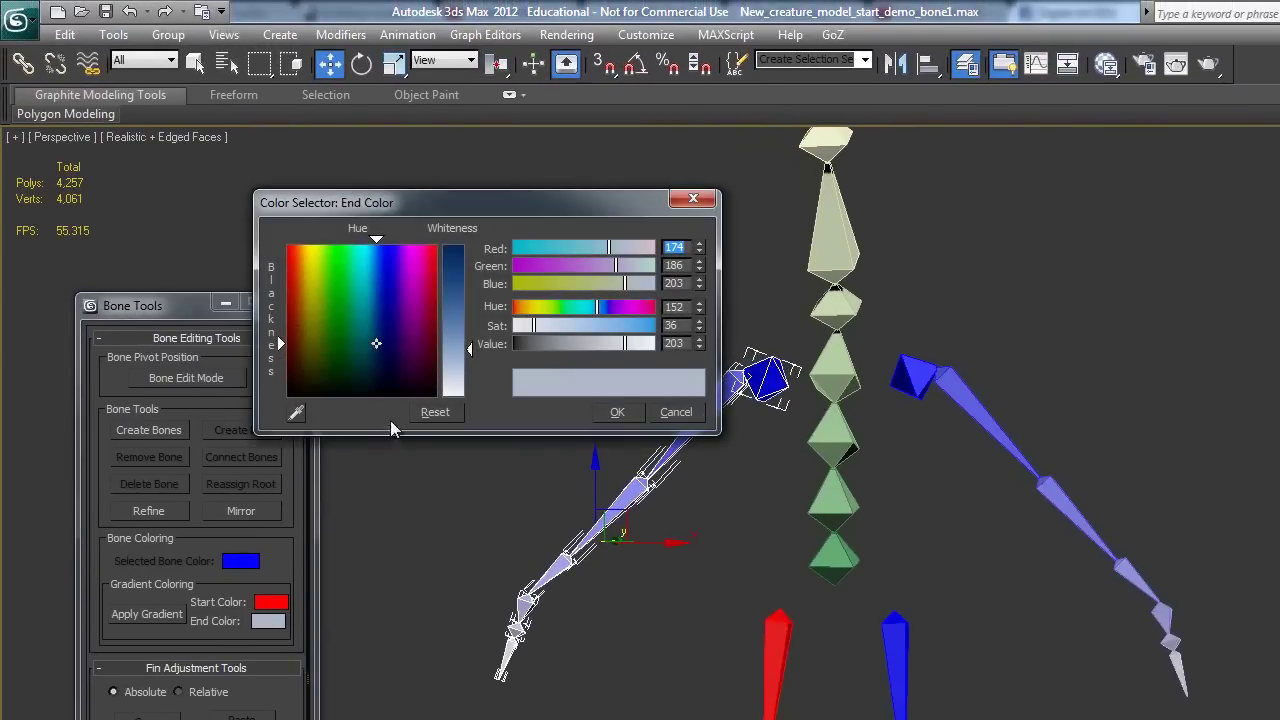
pyautogui.moveTo(400, 291); pyautogui.dragTo(422, 272)
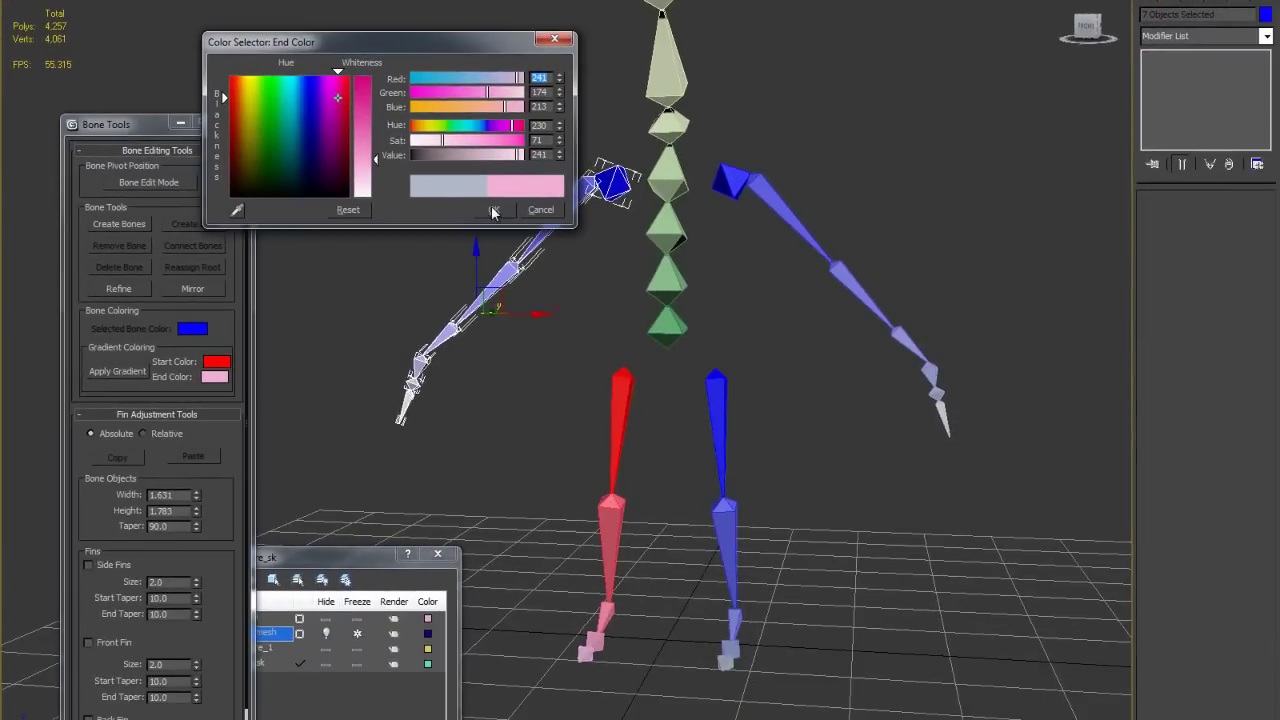
pyautogui.click(584, 358)
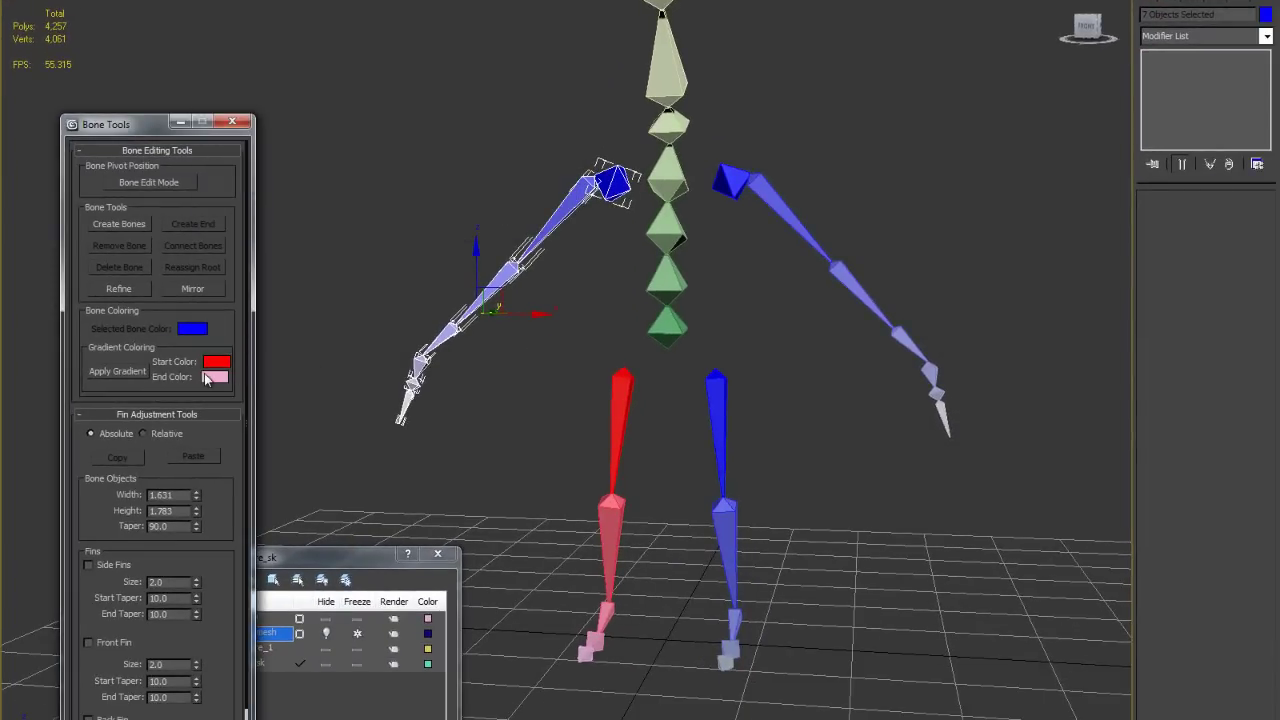
pyautogui.click(121, 375)
pyautogui.click(521, 412)
# - Select both upper leg bones and link them to the hips bone at the base of the spine
pyautogui.click(620, 378)
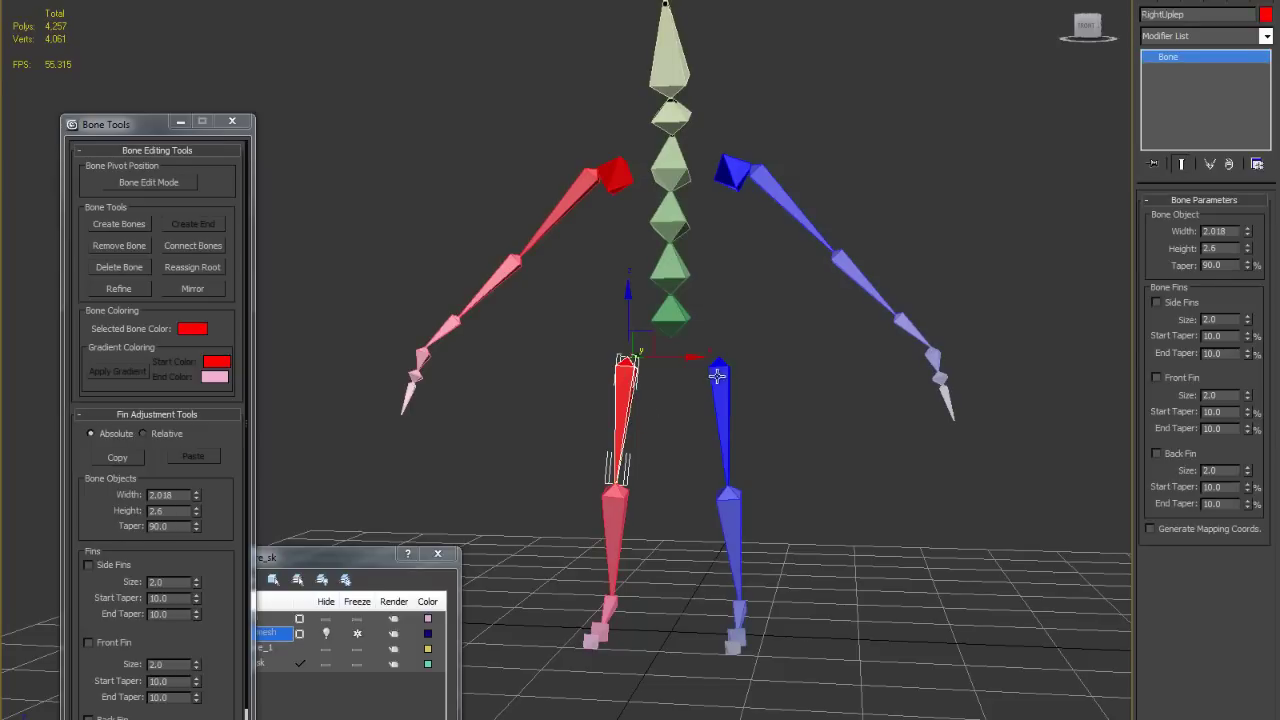
pyautogui.keyDown('ctrl'); pyautogui.click(716, 375); pyautogui.keyUp('ctrl')
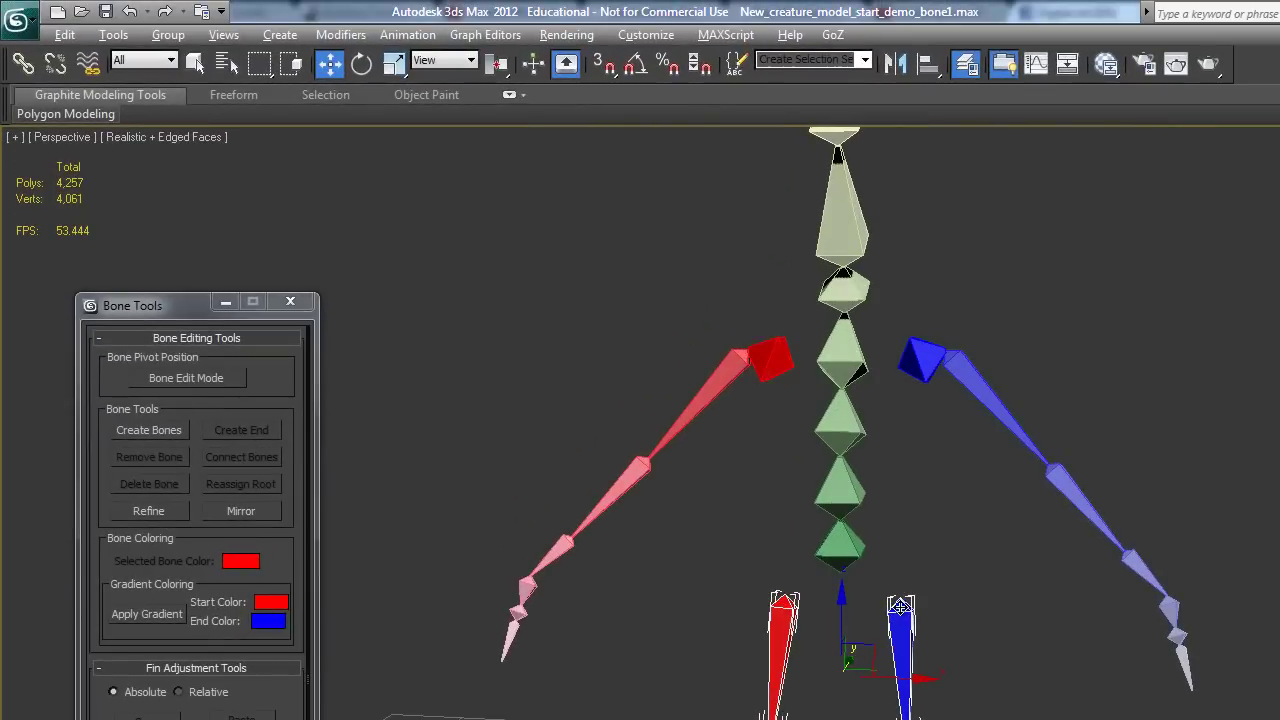
pyautogui.keyDown('alt'); pyautogui.moveTo(890, 611); pyautogui.dragTo(851, 613, button='middle'); pyautogui.keyUp('alt')
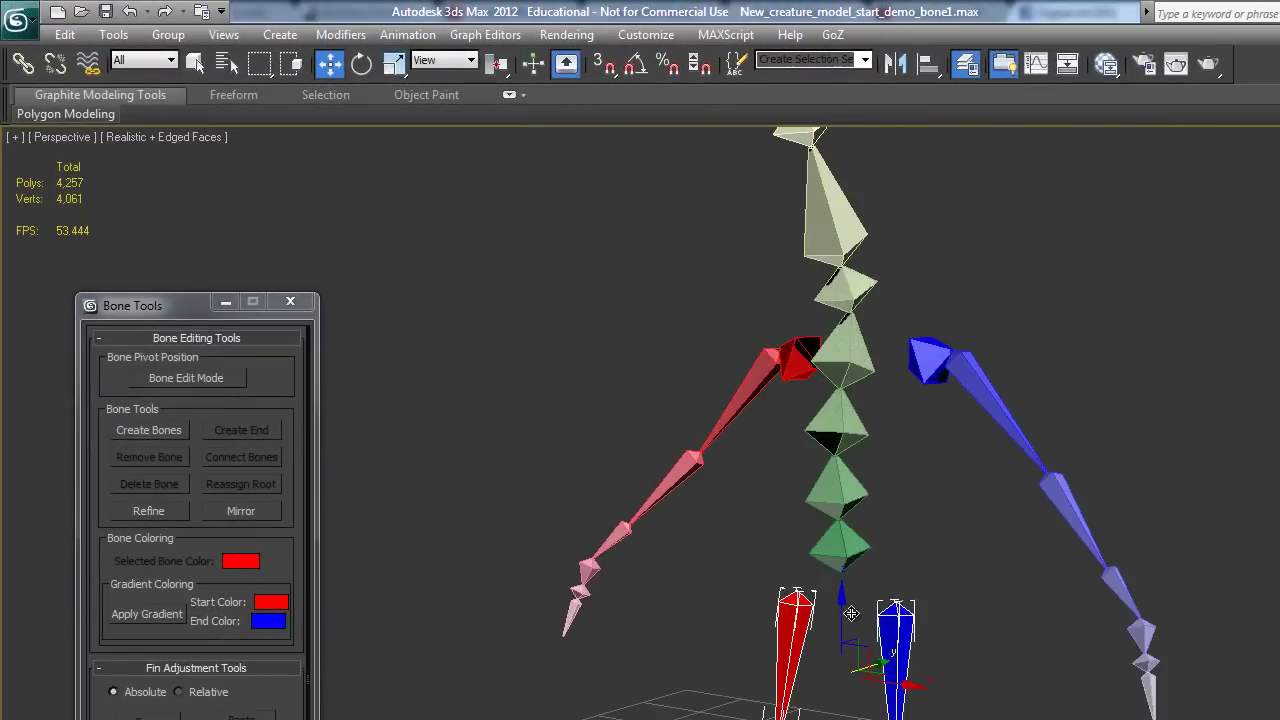
pyautogui.click(21, 63)
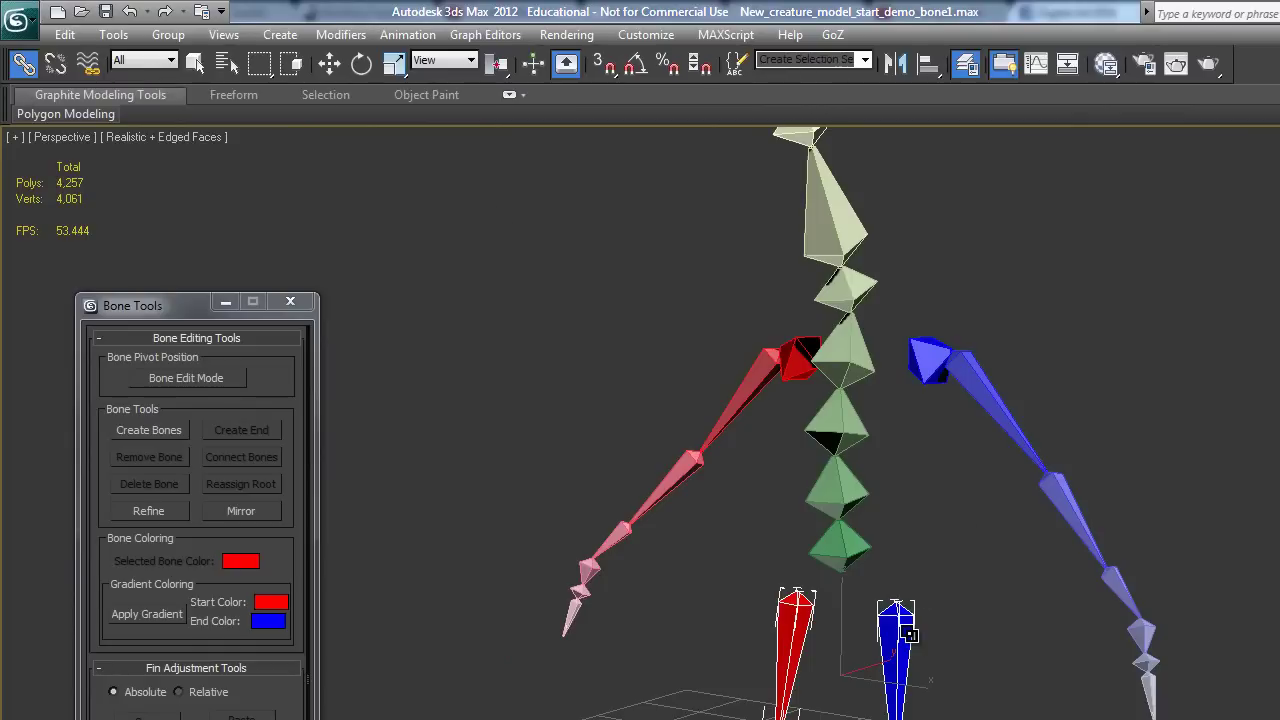
pyautogui.moveTo(905, 630); pyautogui.dragTo(872, 555)
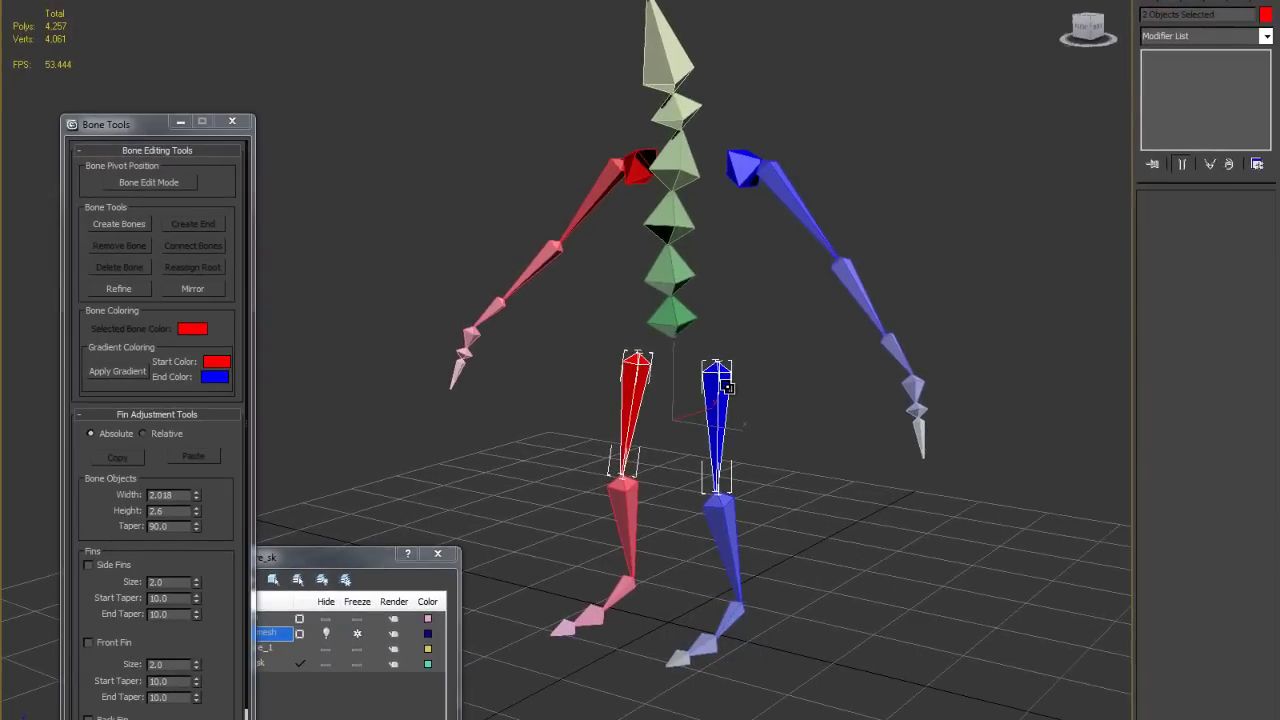
pyautogui.moveTo(700, 325); pyautogui.dragTo(668, 321)
# - Test-move the hips bone to check that both leg chains follow it
pyautogui.click(681, 314)
pyautogui.keyDown('alt'); pyautogui.moveTo(681, 314); pyautogui.dragTo(698, 344, button='middle'); pyautogui.keyUp('alt')
pyautogui.moveTo(698, 344); pyautogui.dragTo(593, 362)
pyautogui.keyDown('alt'); pyautogui.moveTo(647, 418); pyautogui.dragTo(587, 386, button='middle'); pyautogui.keyUp('alt')
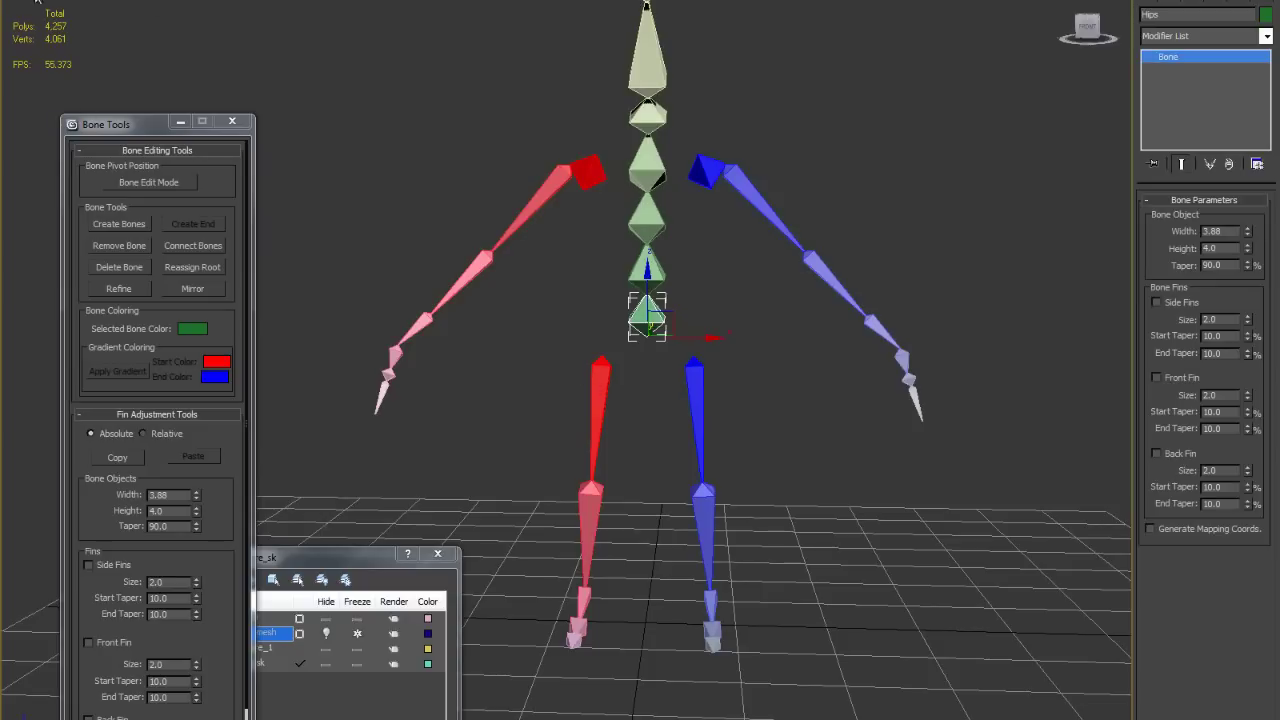
pyautogui.keyDown('alt'); pyautogui.moveTo(640, 400); pyautogui.dragTo(590, 420, button='middle'); pyautogui.keyUp('alt')
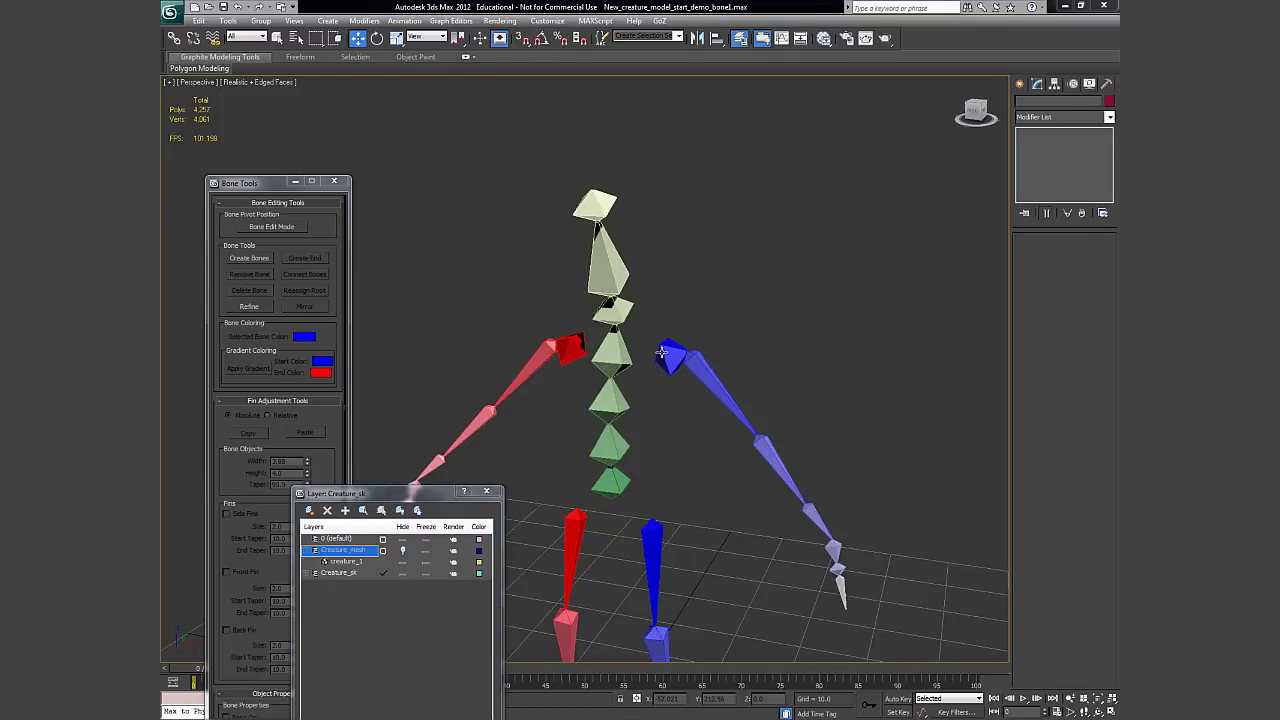
# - Select the left and right clavicle bones and link them to the chest bone of the spine
pyautogui.click(663, 355)
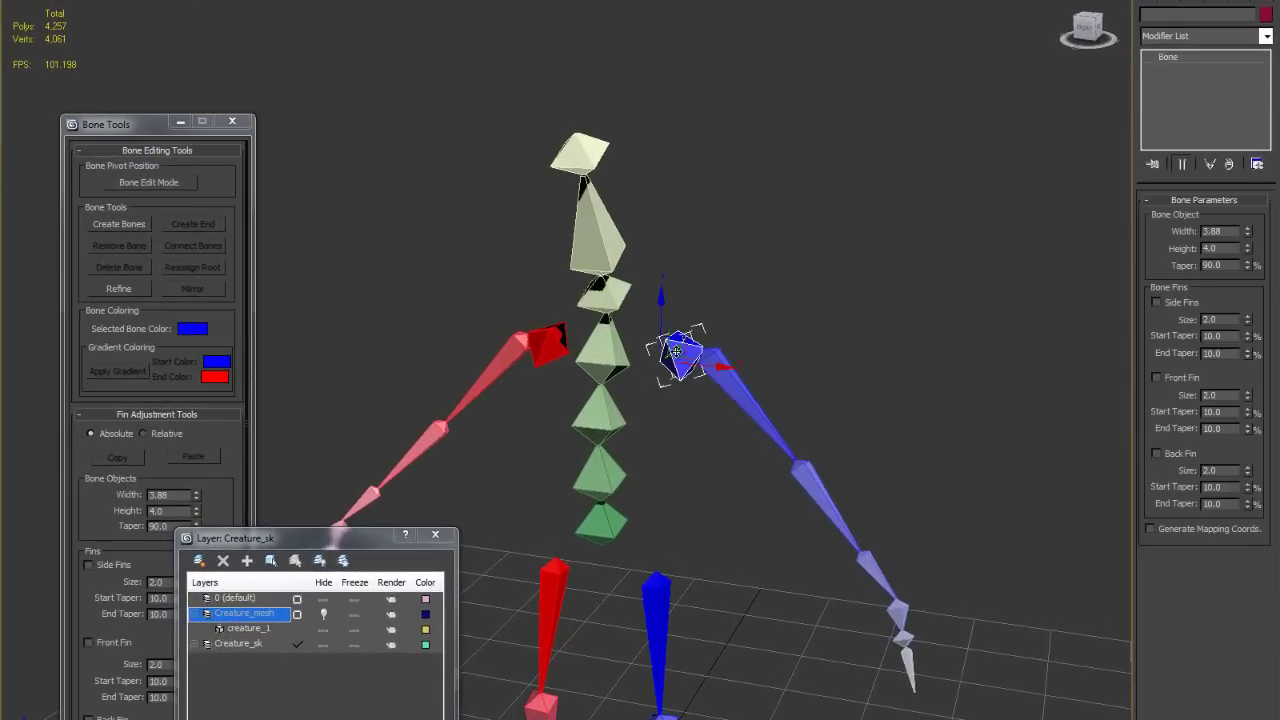
pyautogui.keyDown('ctrl'); pyautogui.click(545, 336); pyautogui.keyUp('ctrl')
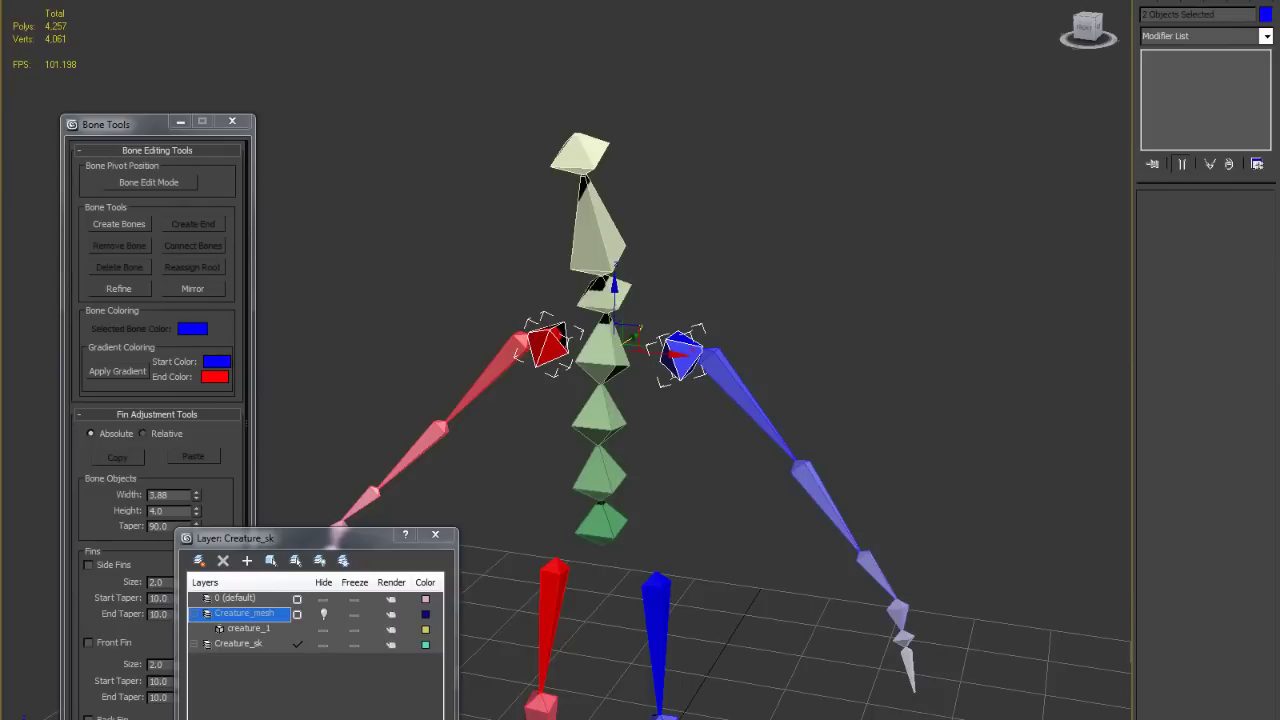
pyautogui.click(27, 68)
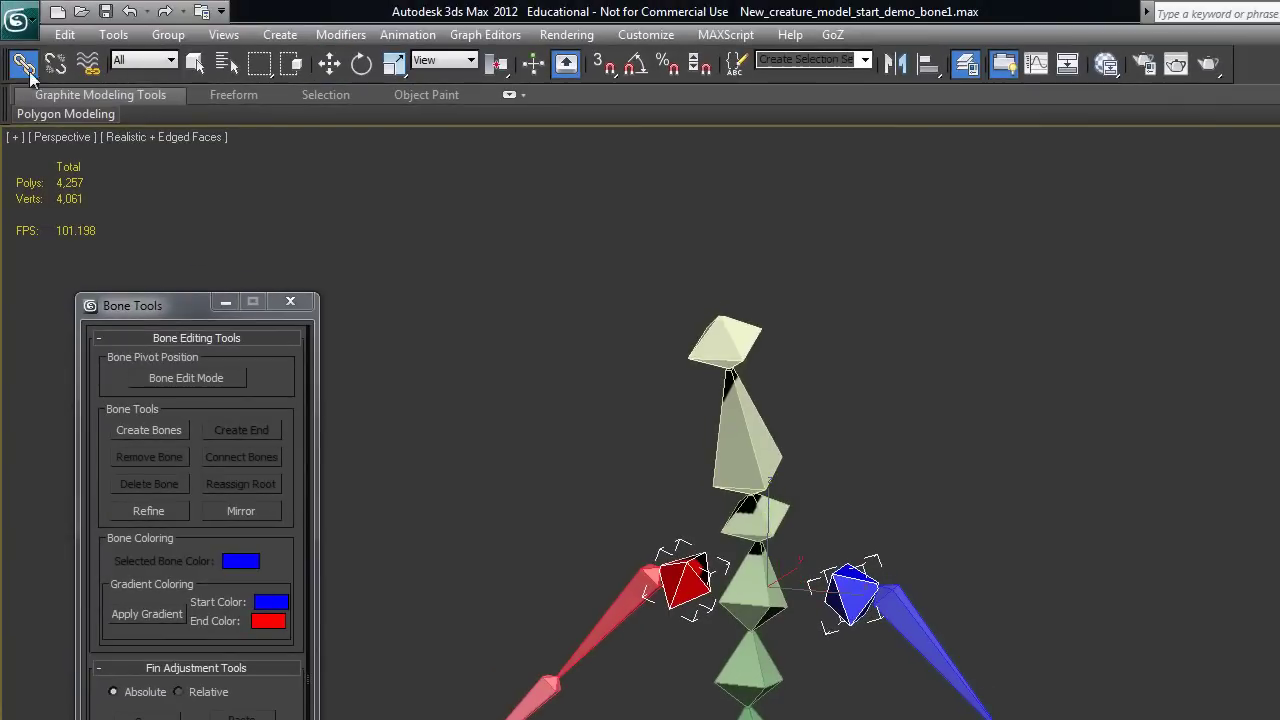
pyautogui.moveTo(855, 595); pyautogui.dragTo(751, 602)
pyautogui.scroll(-2, 845, 443)
pyautogui.scroll(-1, 845, 443)
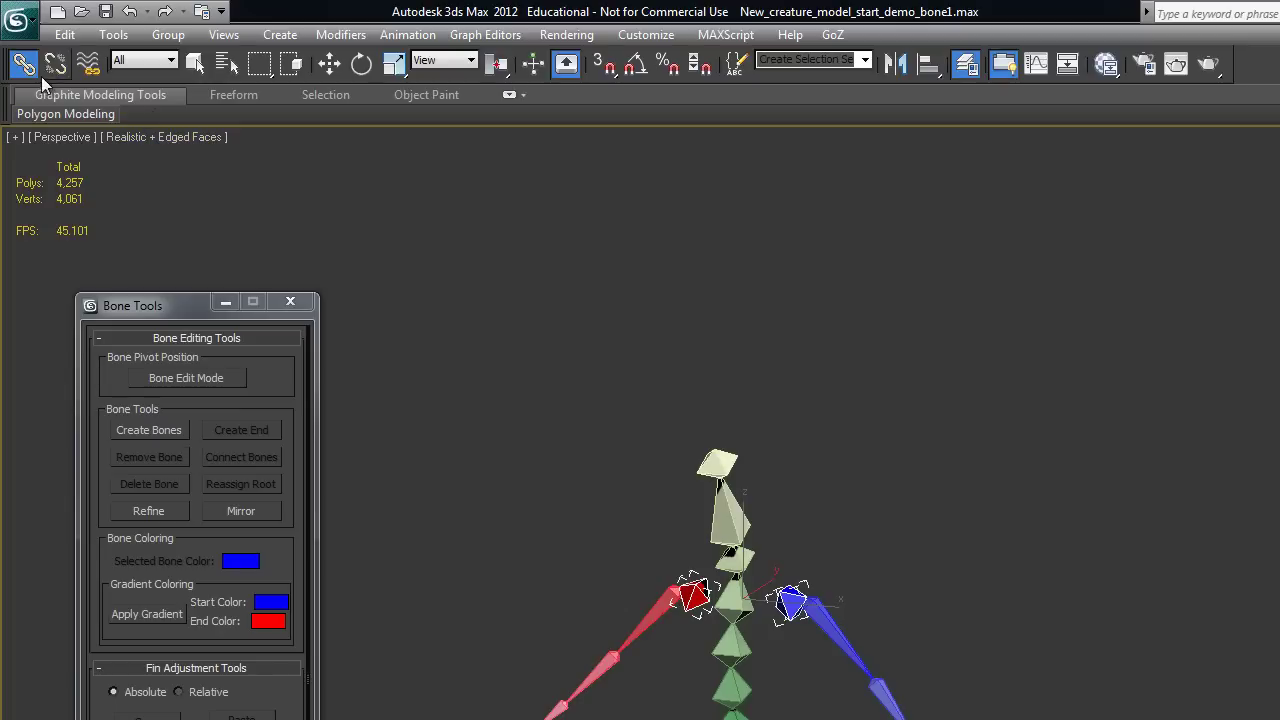
# - Leave the linking mode, select the hips bone and view the whole linked skeleton
pyautogui.click(196, 64)
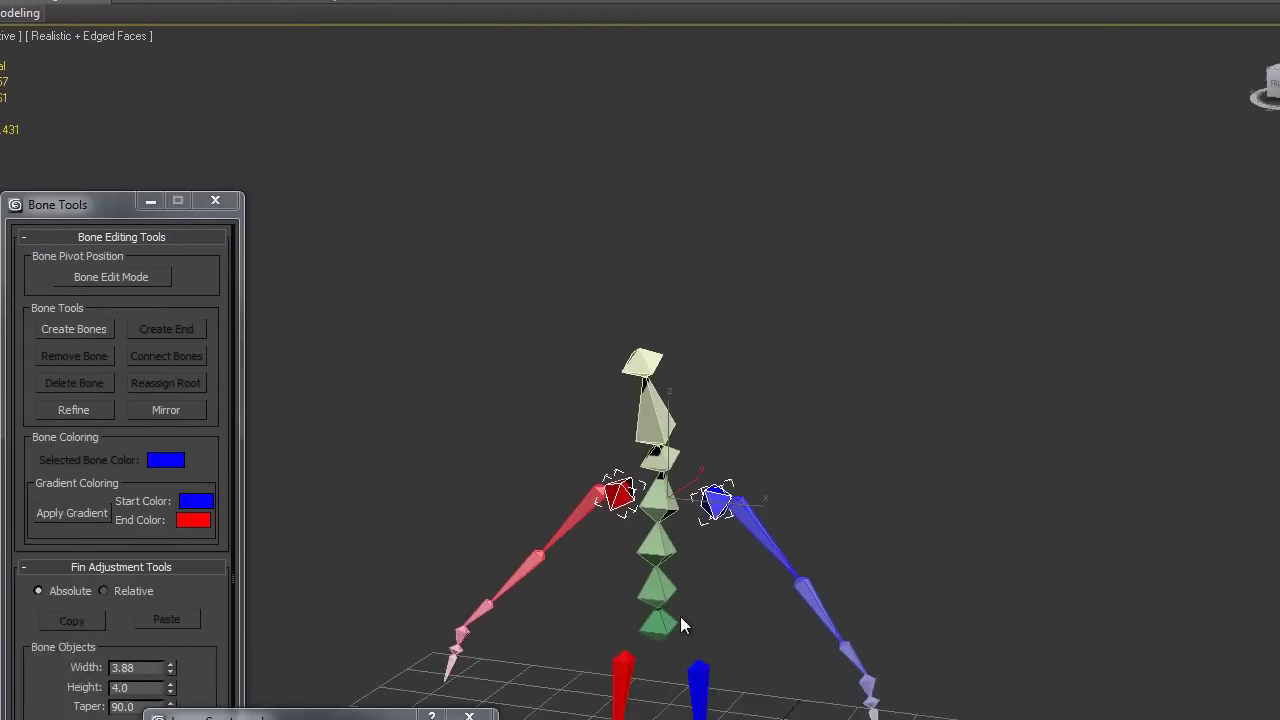
pyautogui.click(732, 716)
pyautogui.keyDown('alt'); pyautogui.moveTo(726, 716); pyautogui.dragTo(754, 686, button='middle'); pyautogui.keyUp('alt')
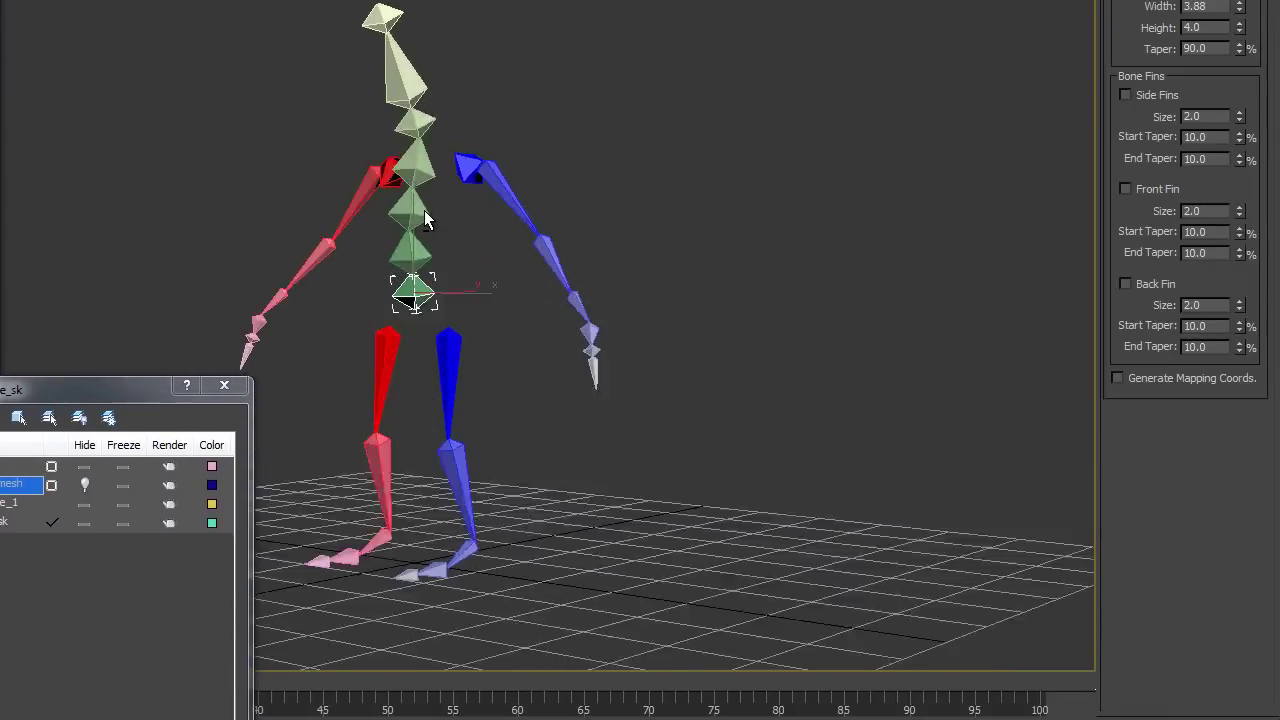